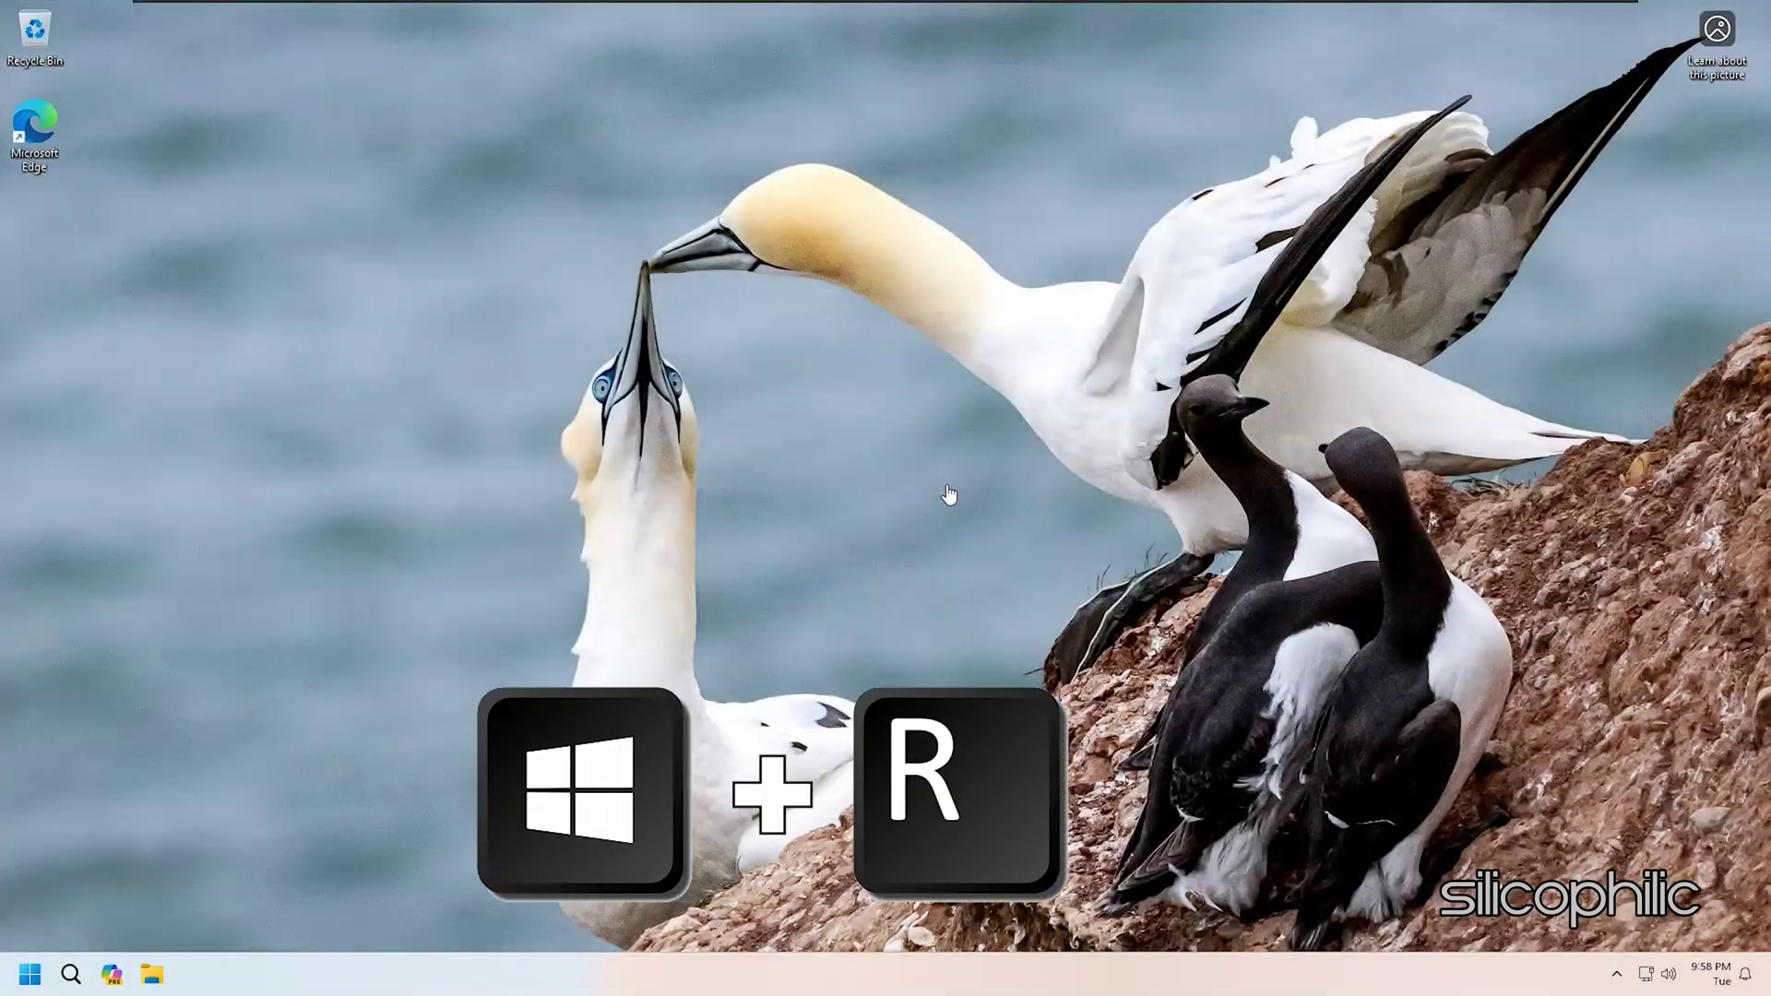
# Run msconfig, hide all Microsoft services and disable the three remaining VMware services
pyautogui.press('super+r')
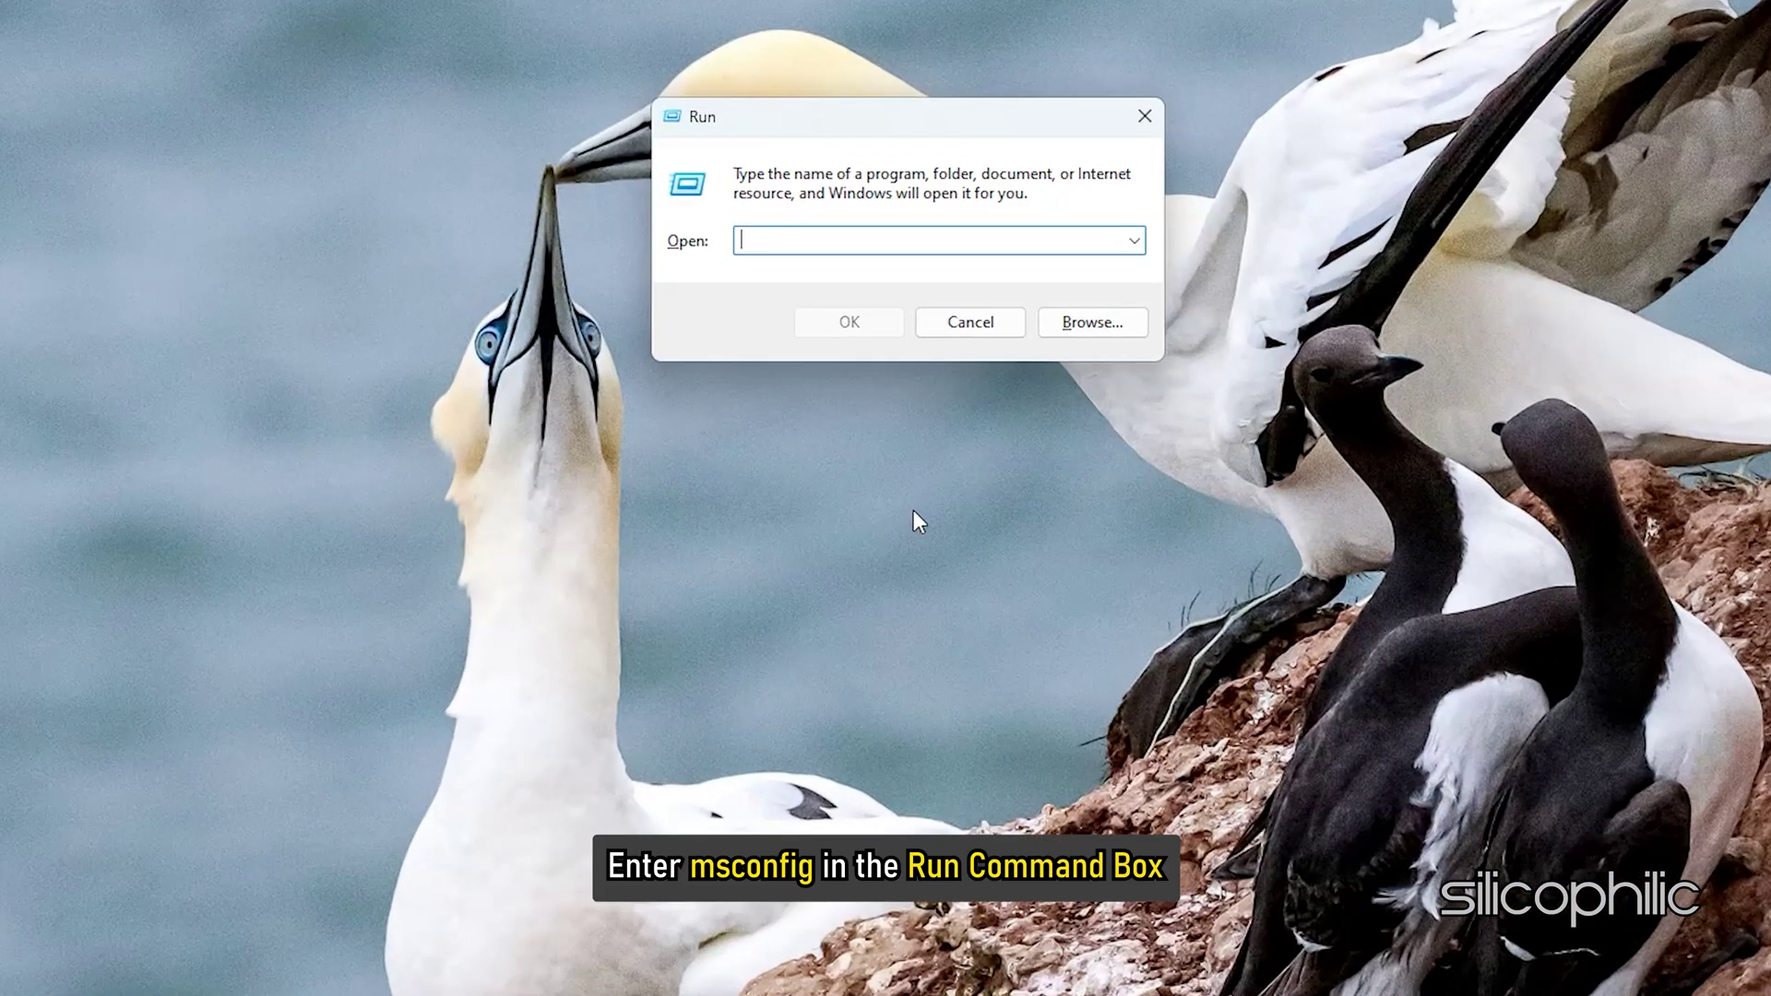
pyautogui.write('msconfig')
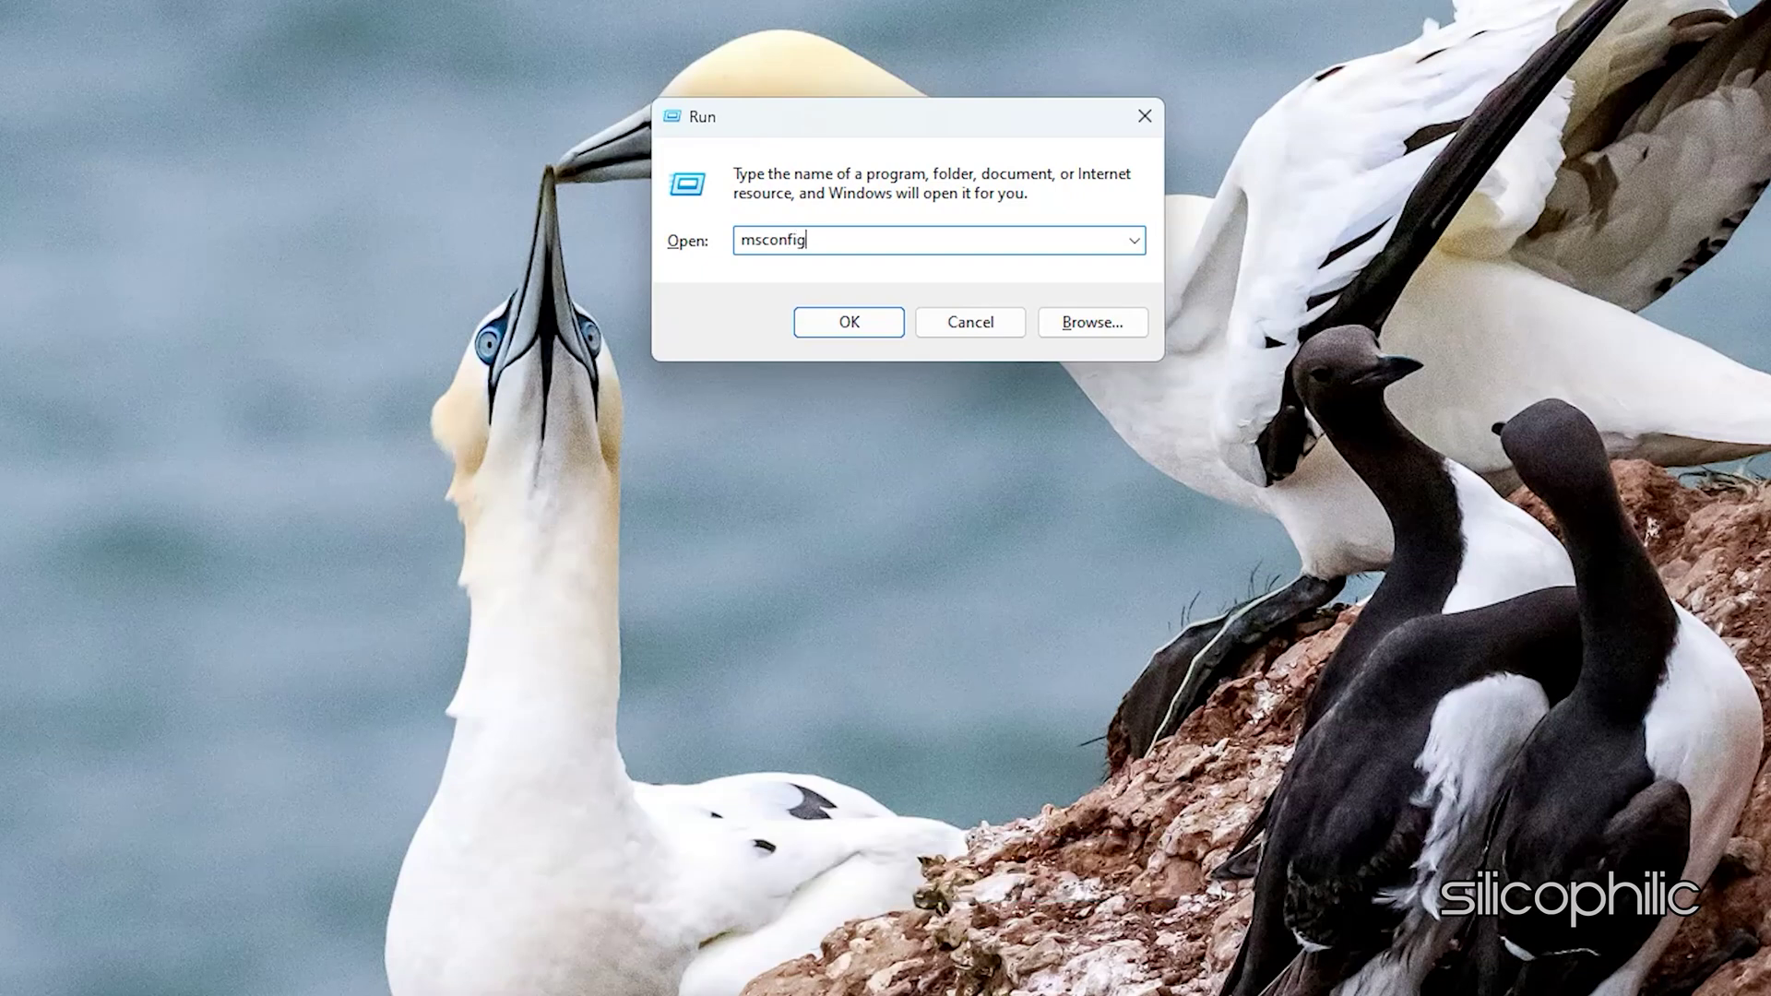
pyautogui.press('Return')
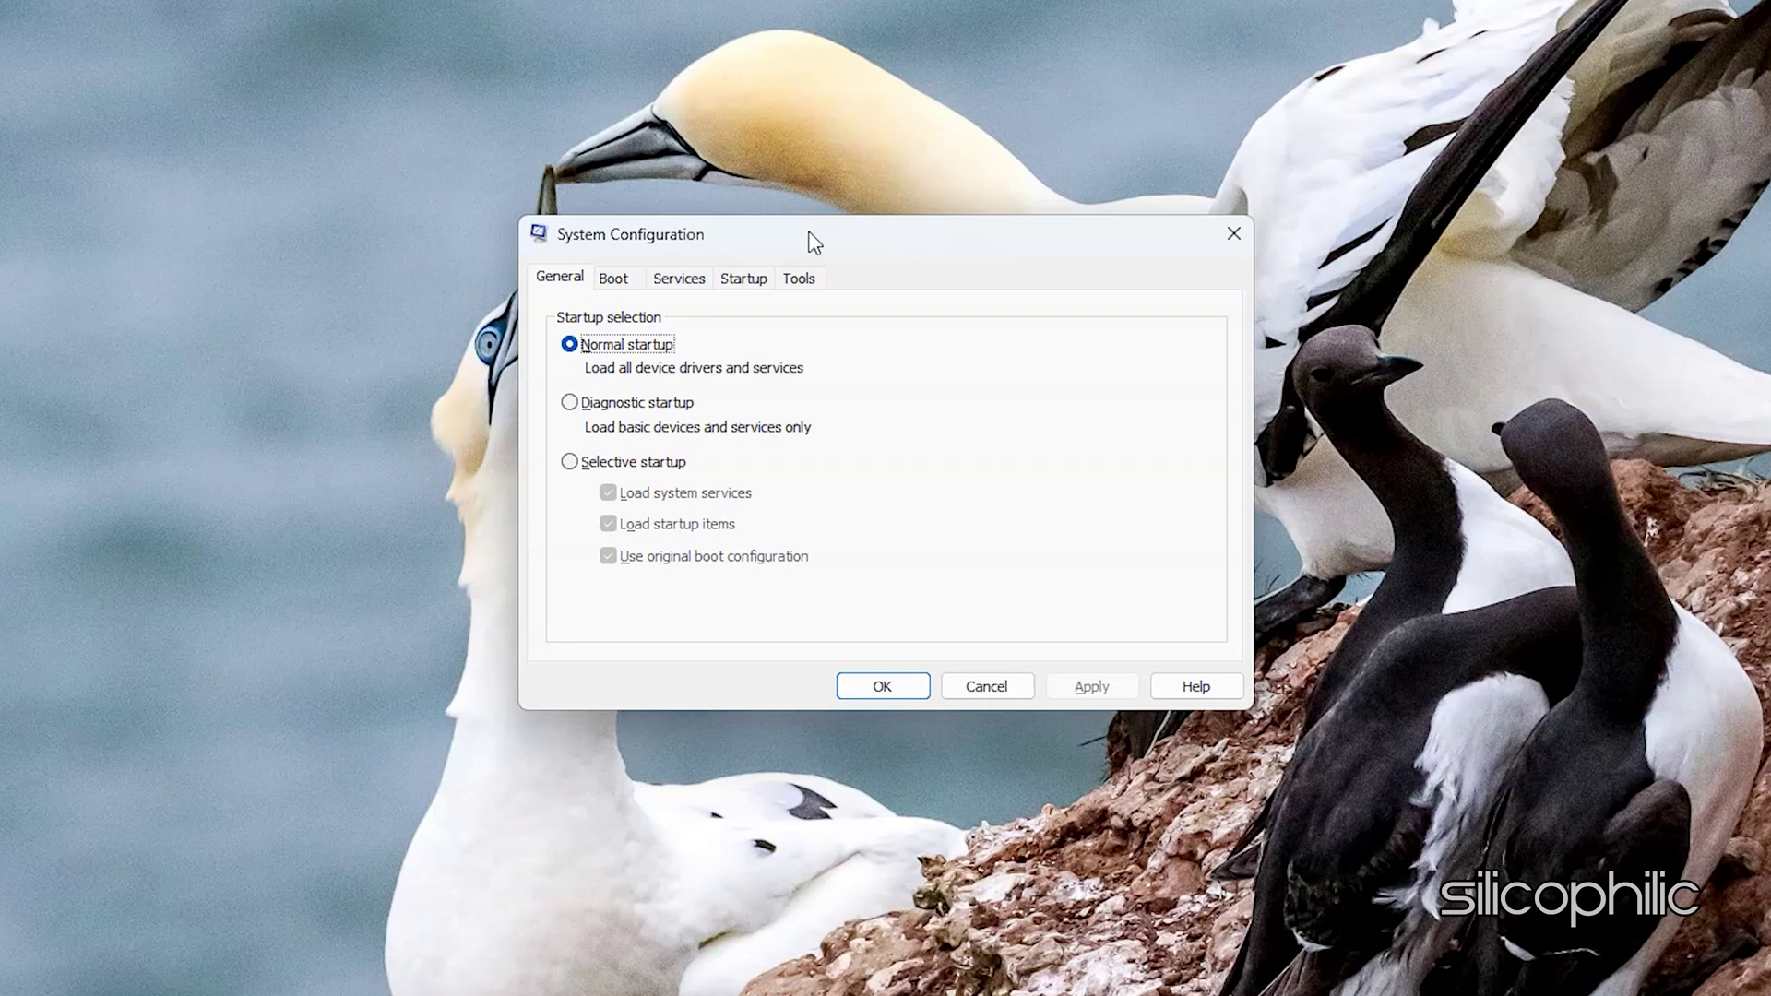
pyautogui.click(678, 279)
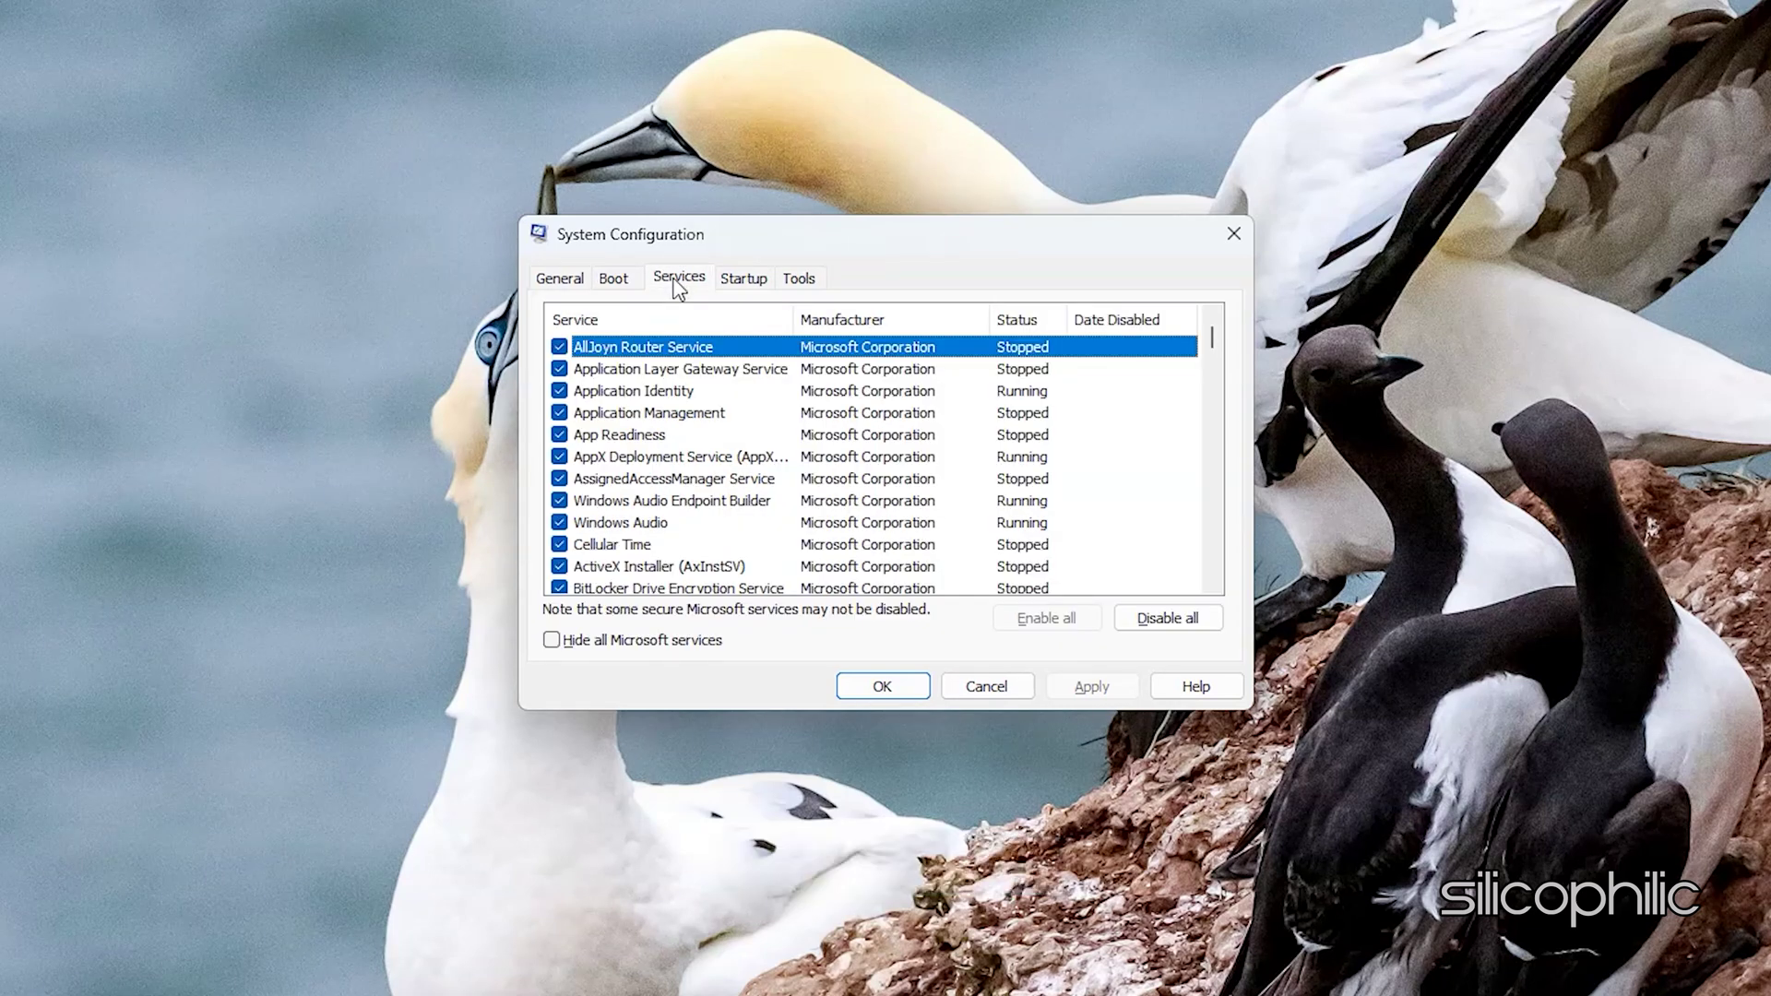
pyautogui.click(550, 640)
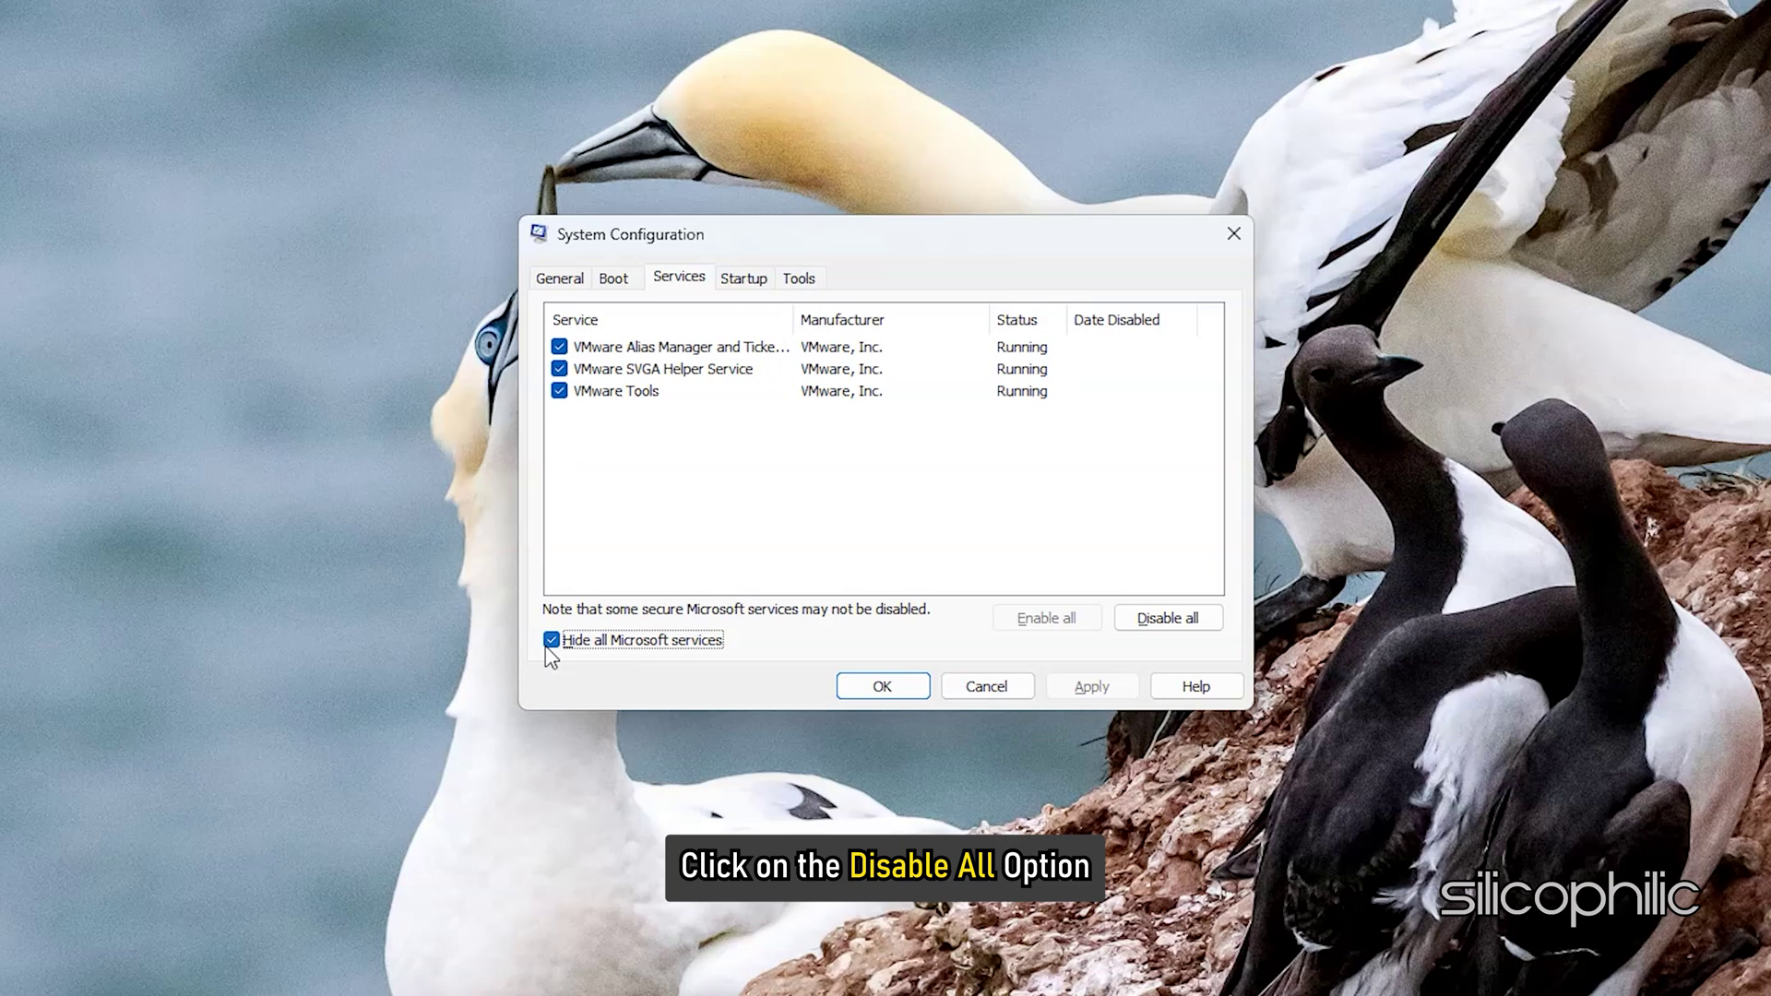
pyautogui.click(1166, 623)
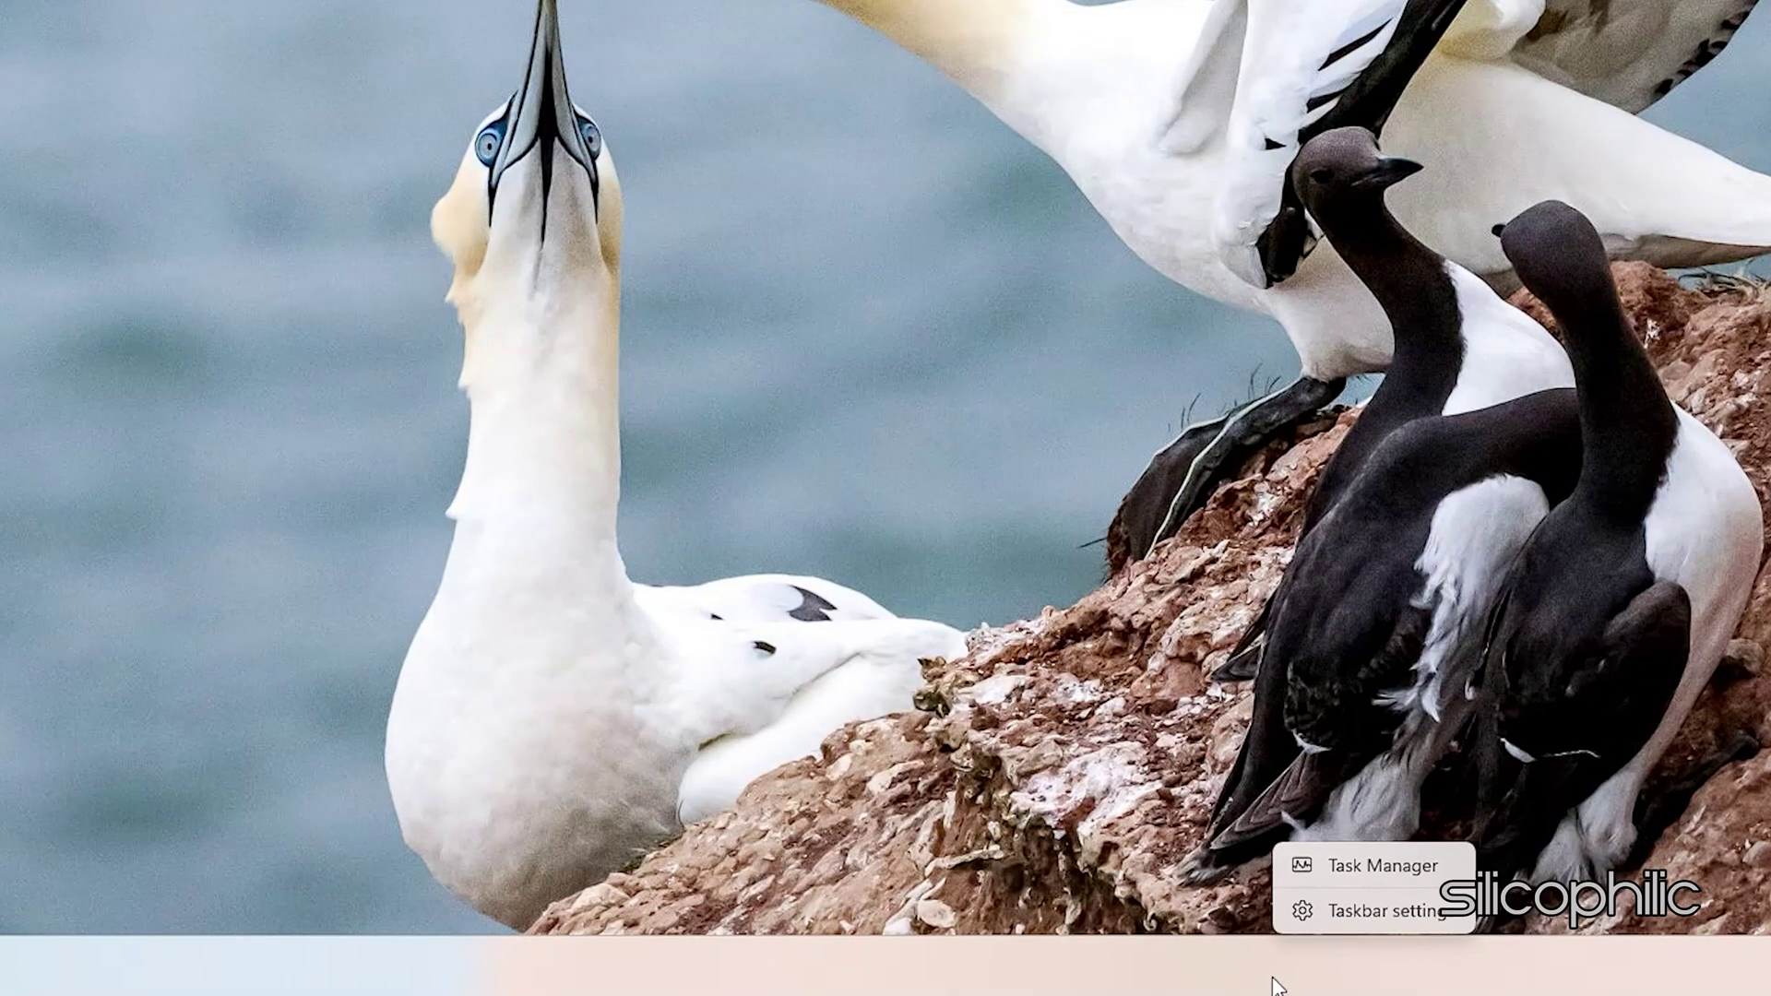
# Disable msedge in Task Manager's Startup apps list
pyautogui.click(1325, 867)
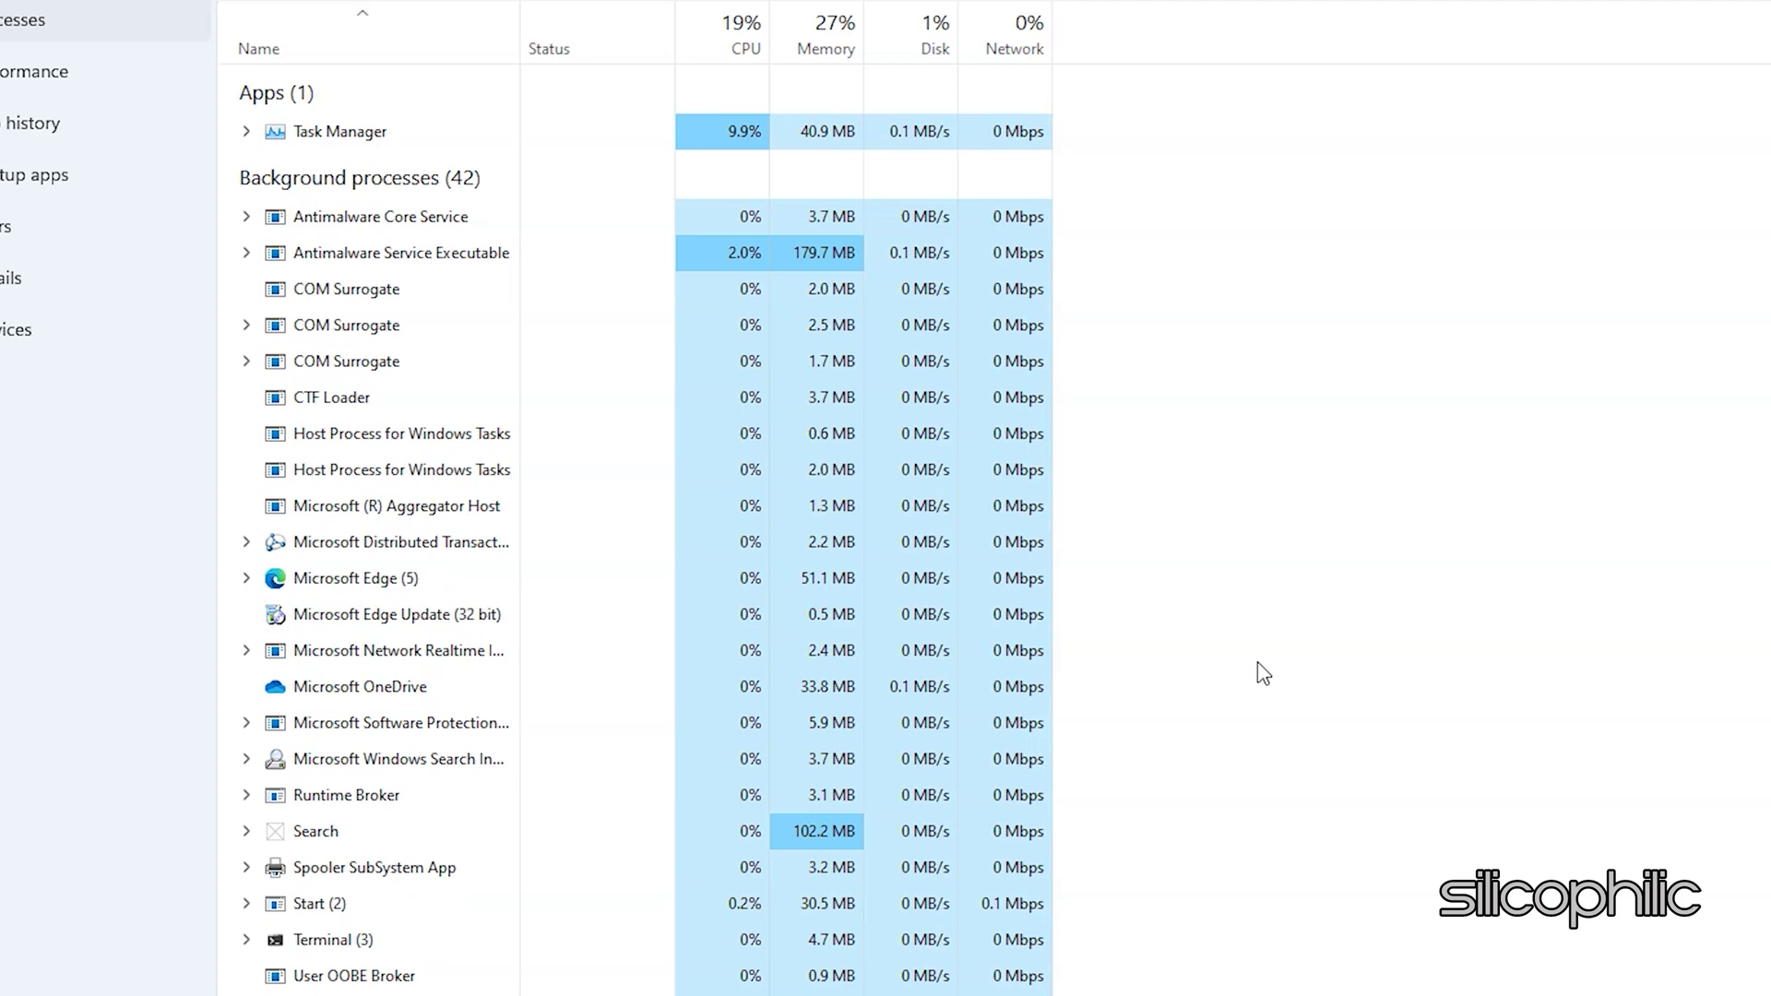
pyautogui.click(147, 282)
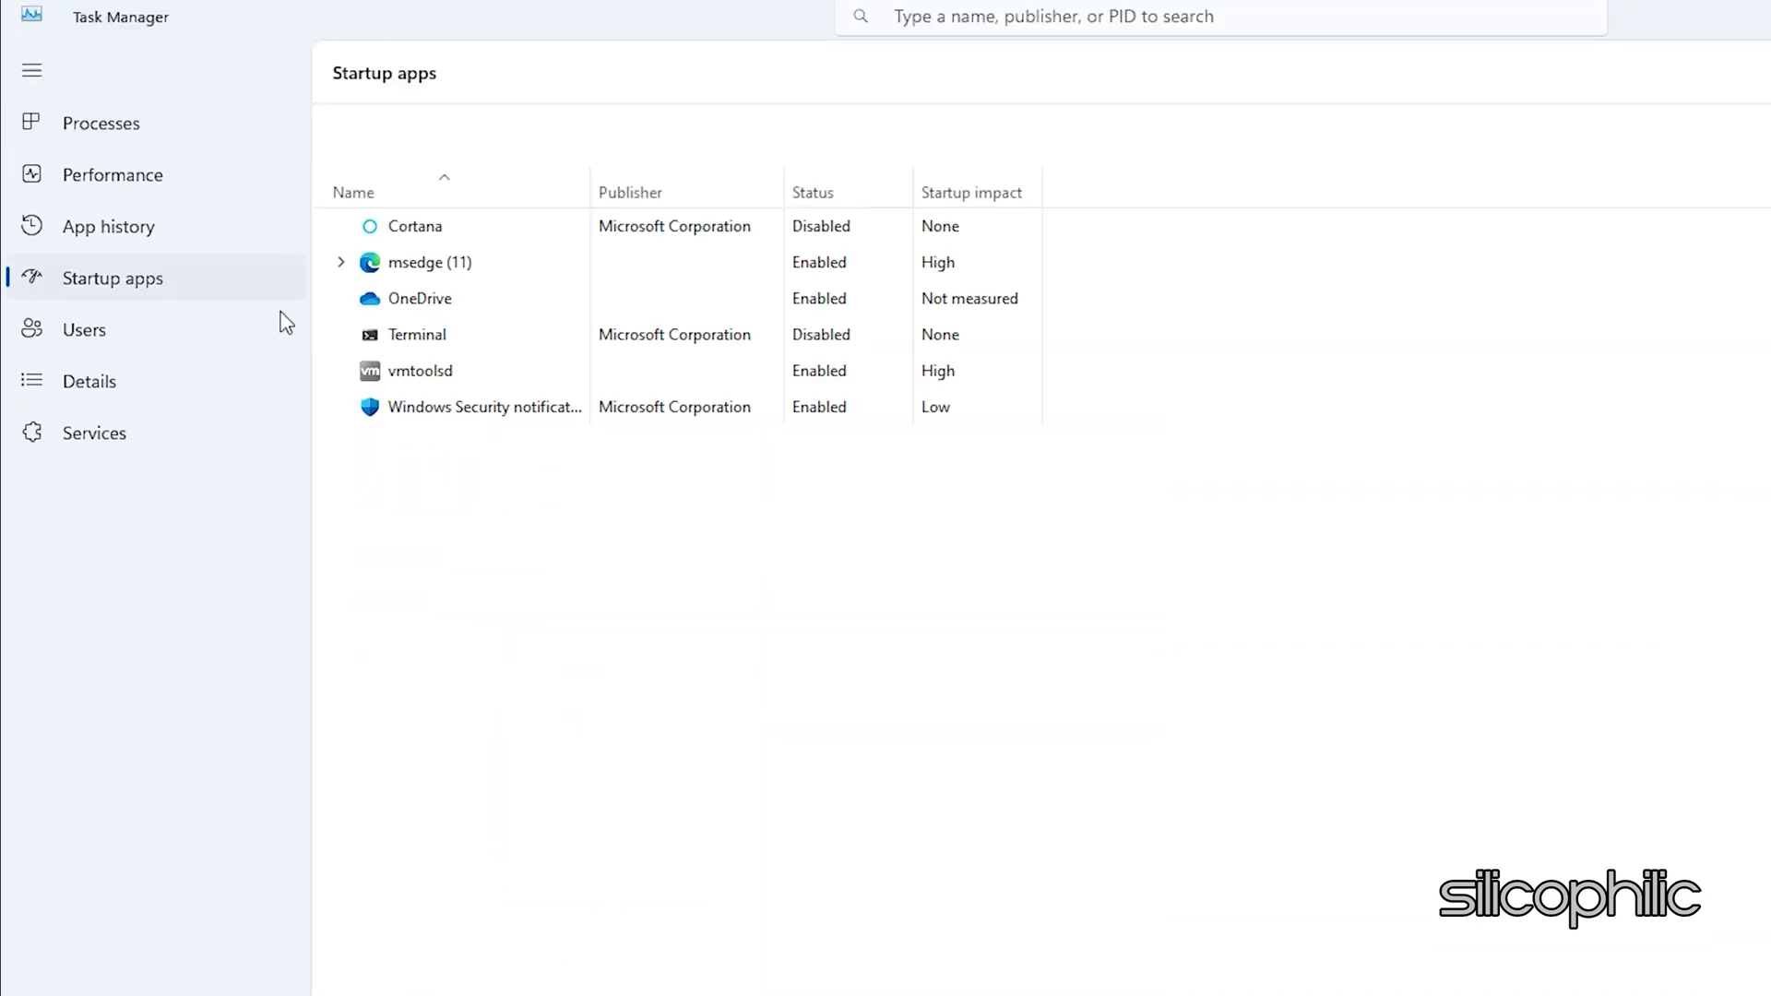
pyautogui.rightClick(435, 273)
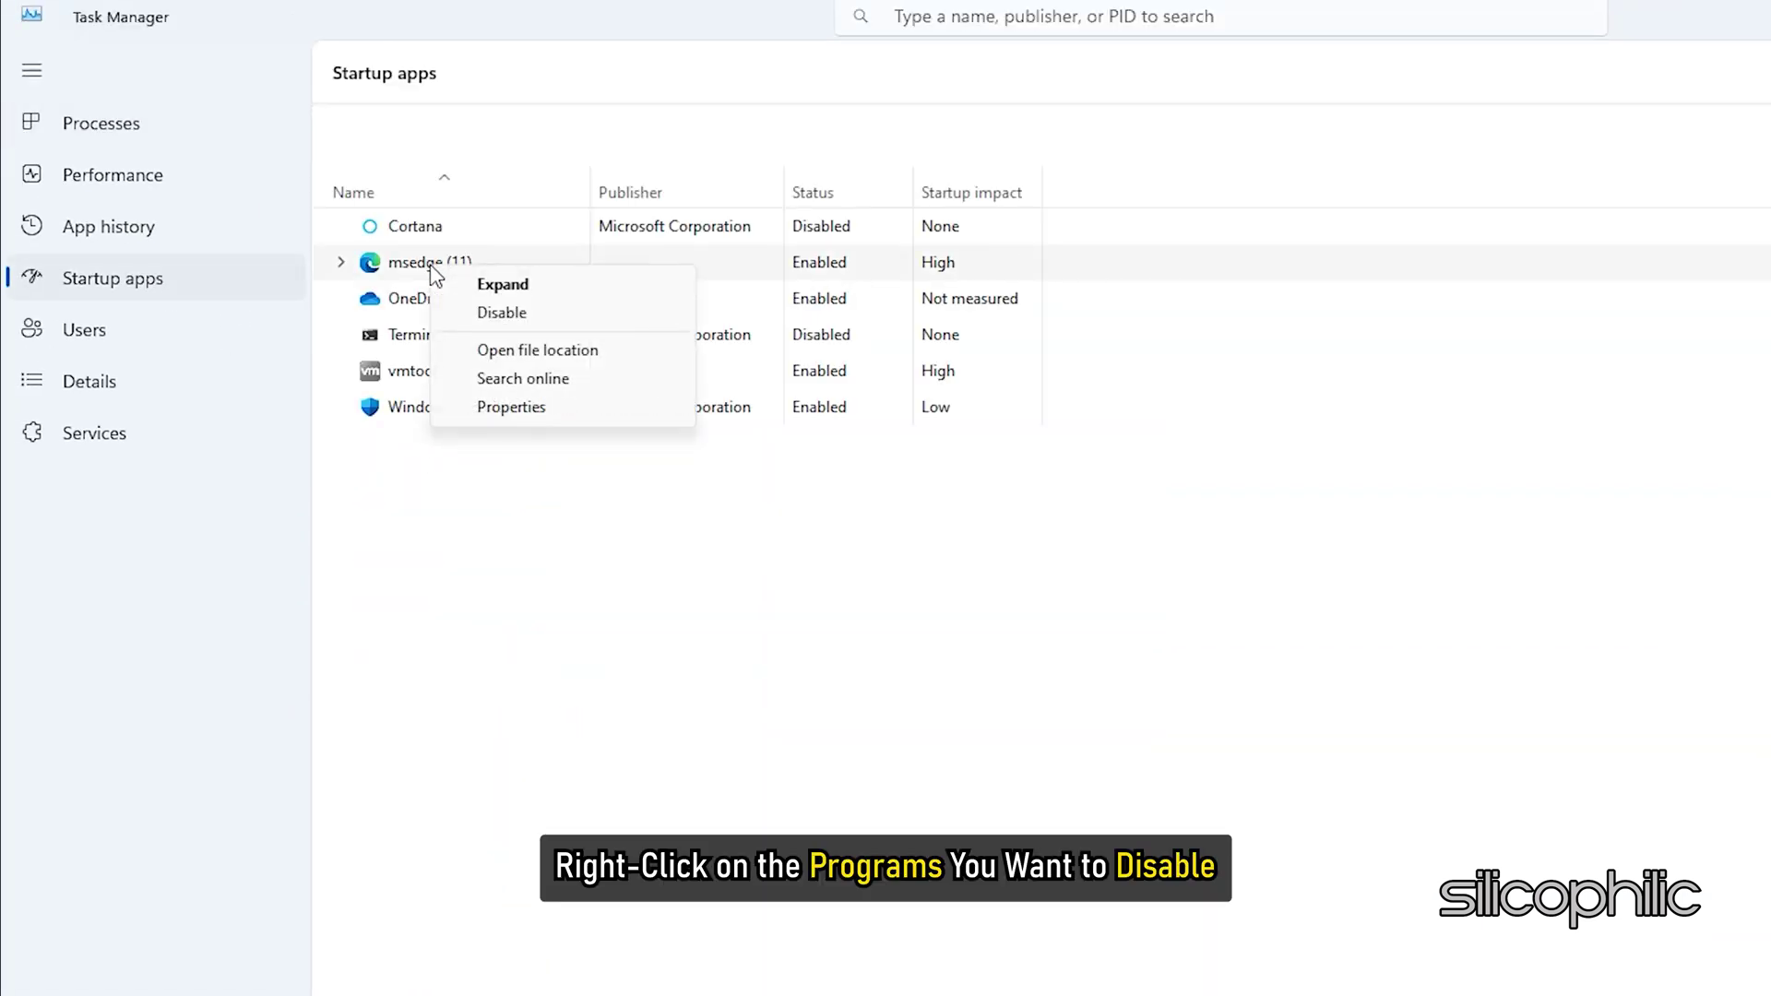
pyautogui.click(512, 314)
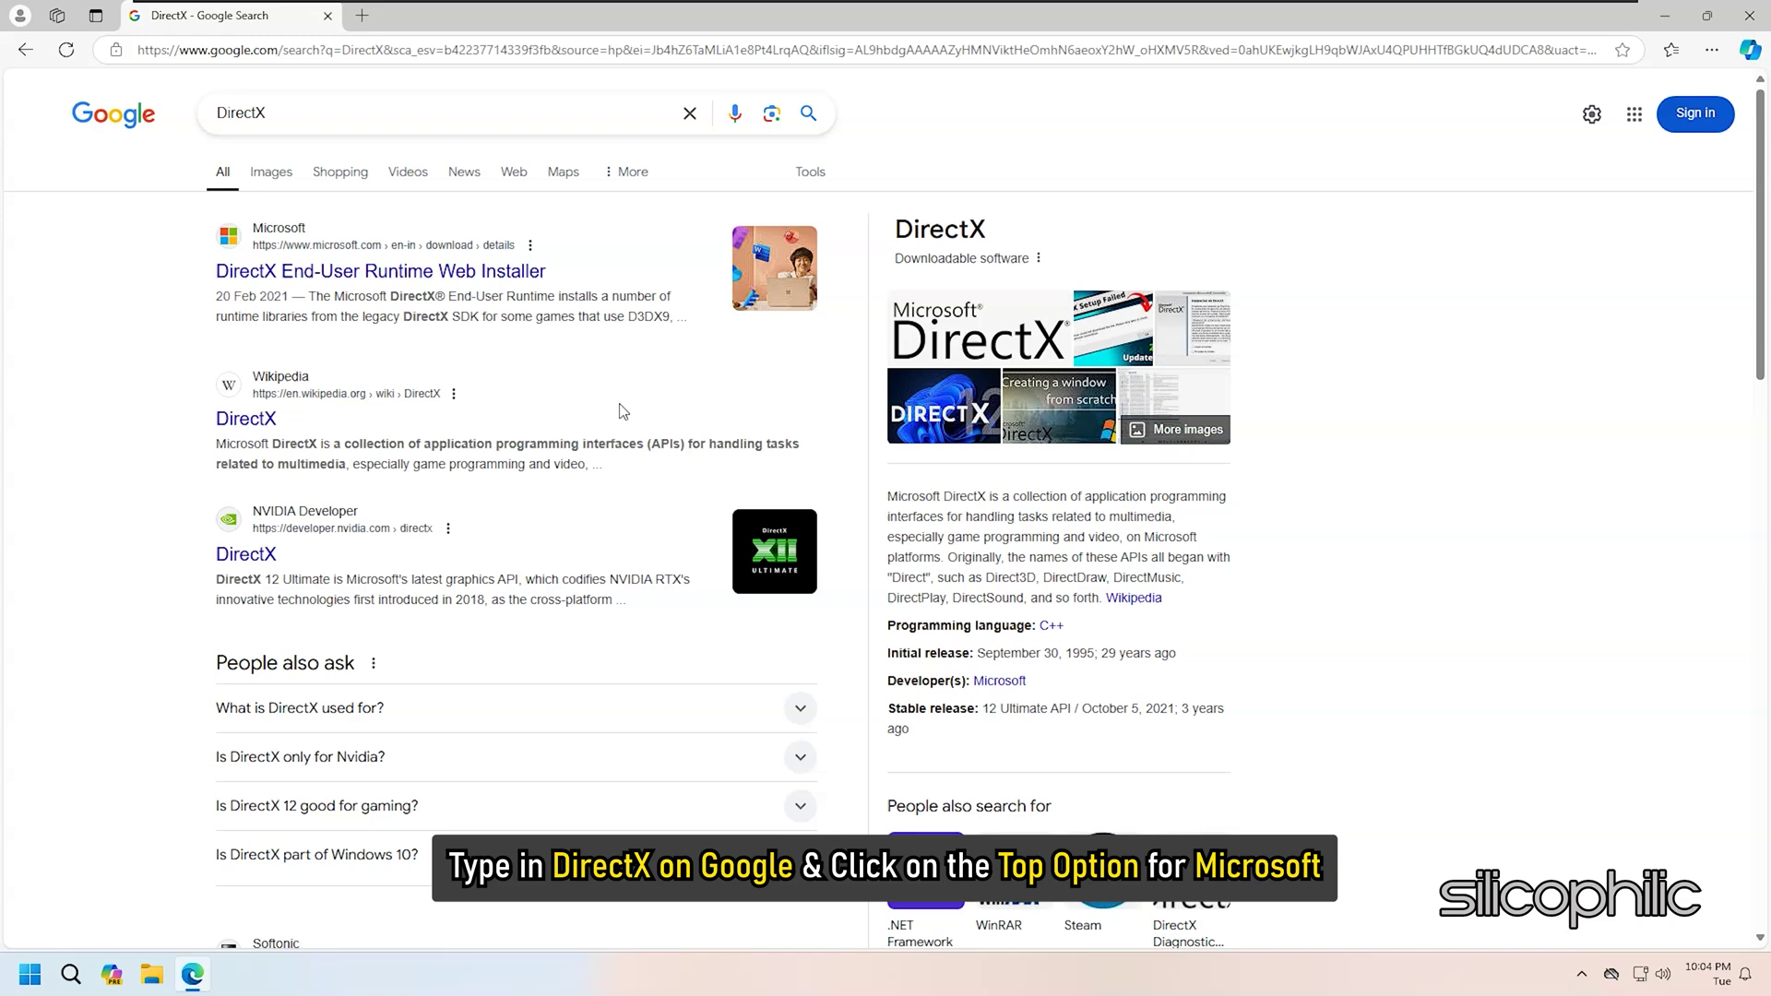
# Download dxwebsetup.exe from Microsoft's DirectX End-User Runtime Web Installer page
pyautogui.click(415, 271)
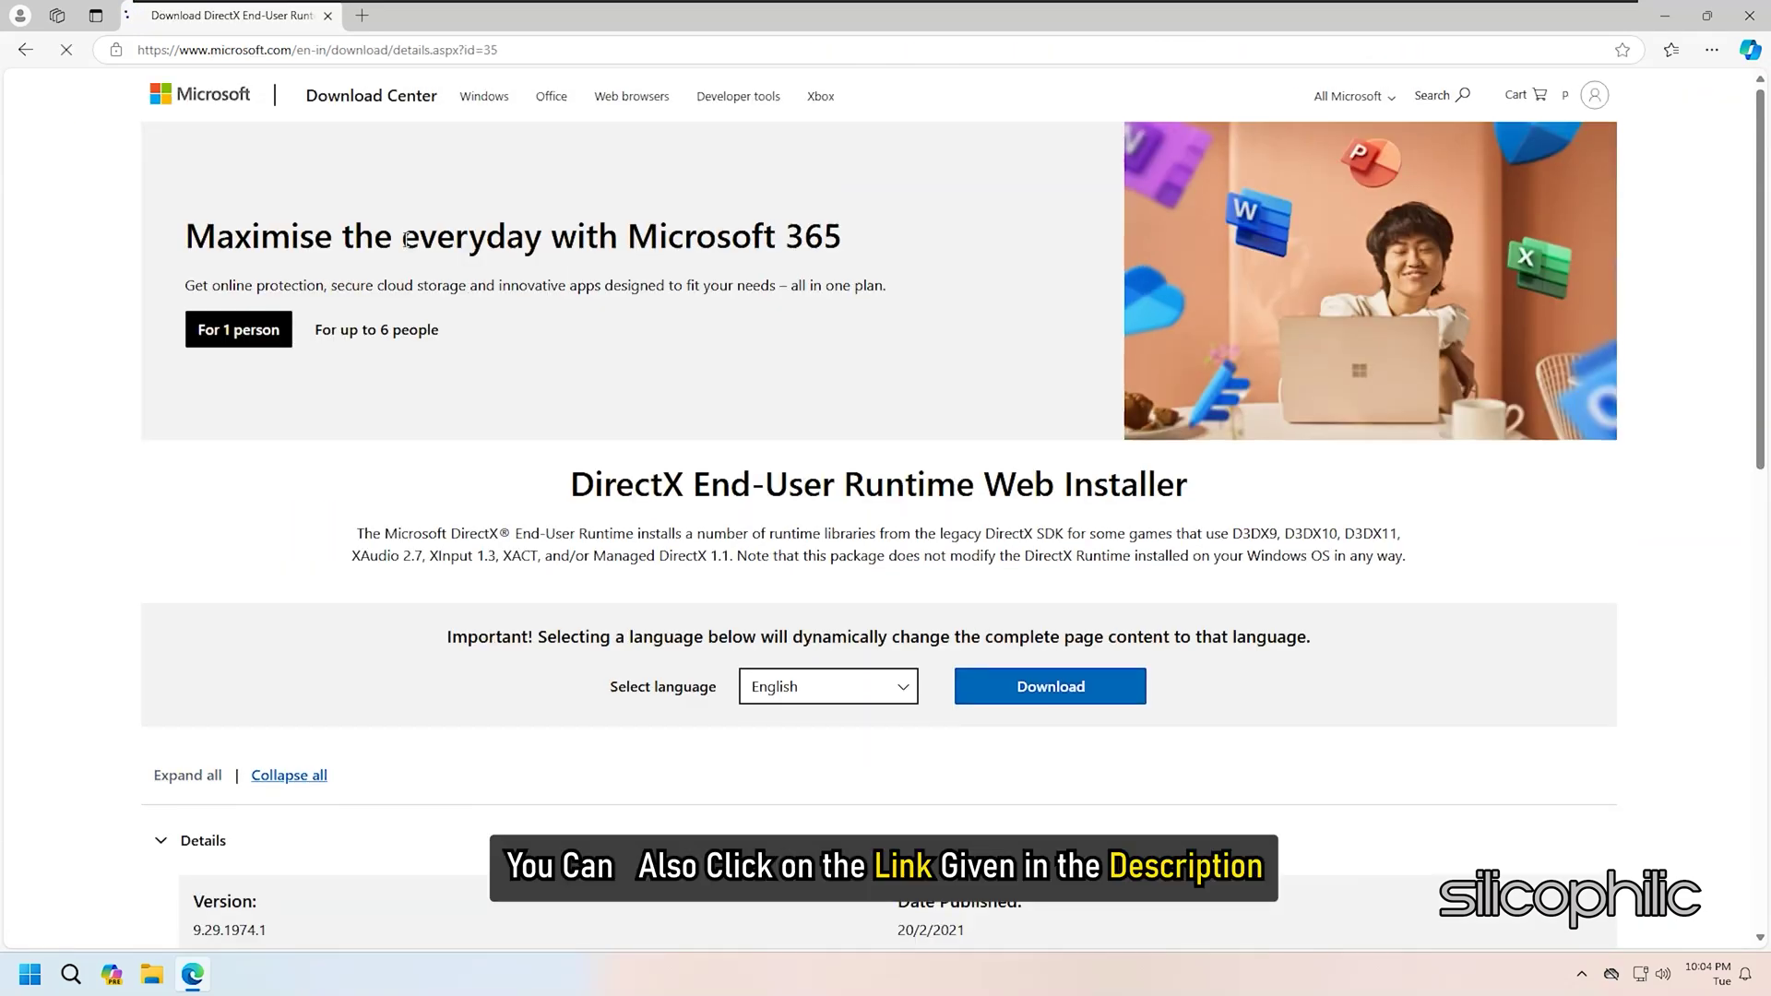
pyautogui.scroll(-2, 778, 413)
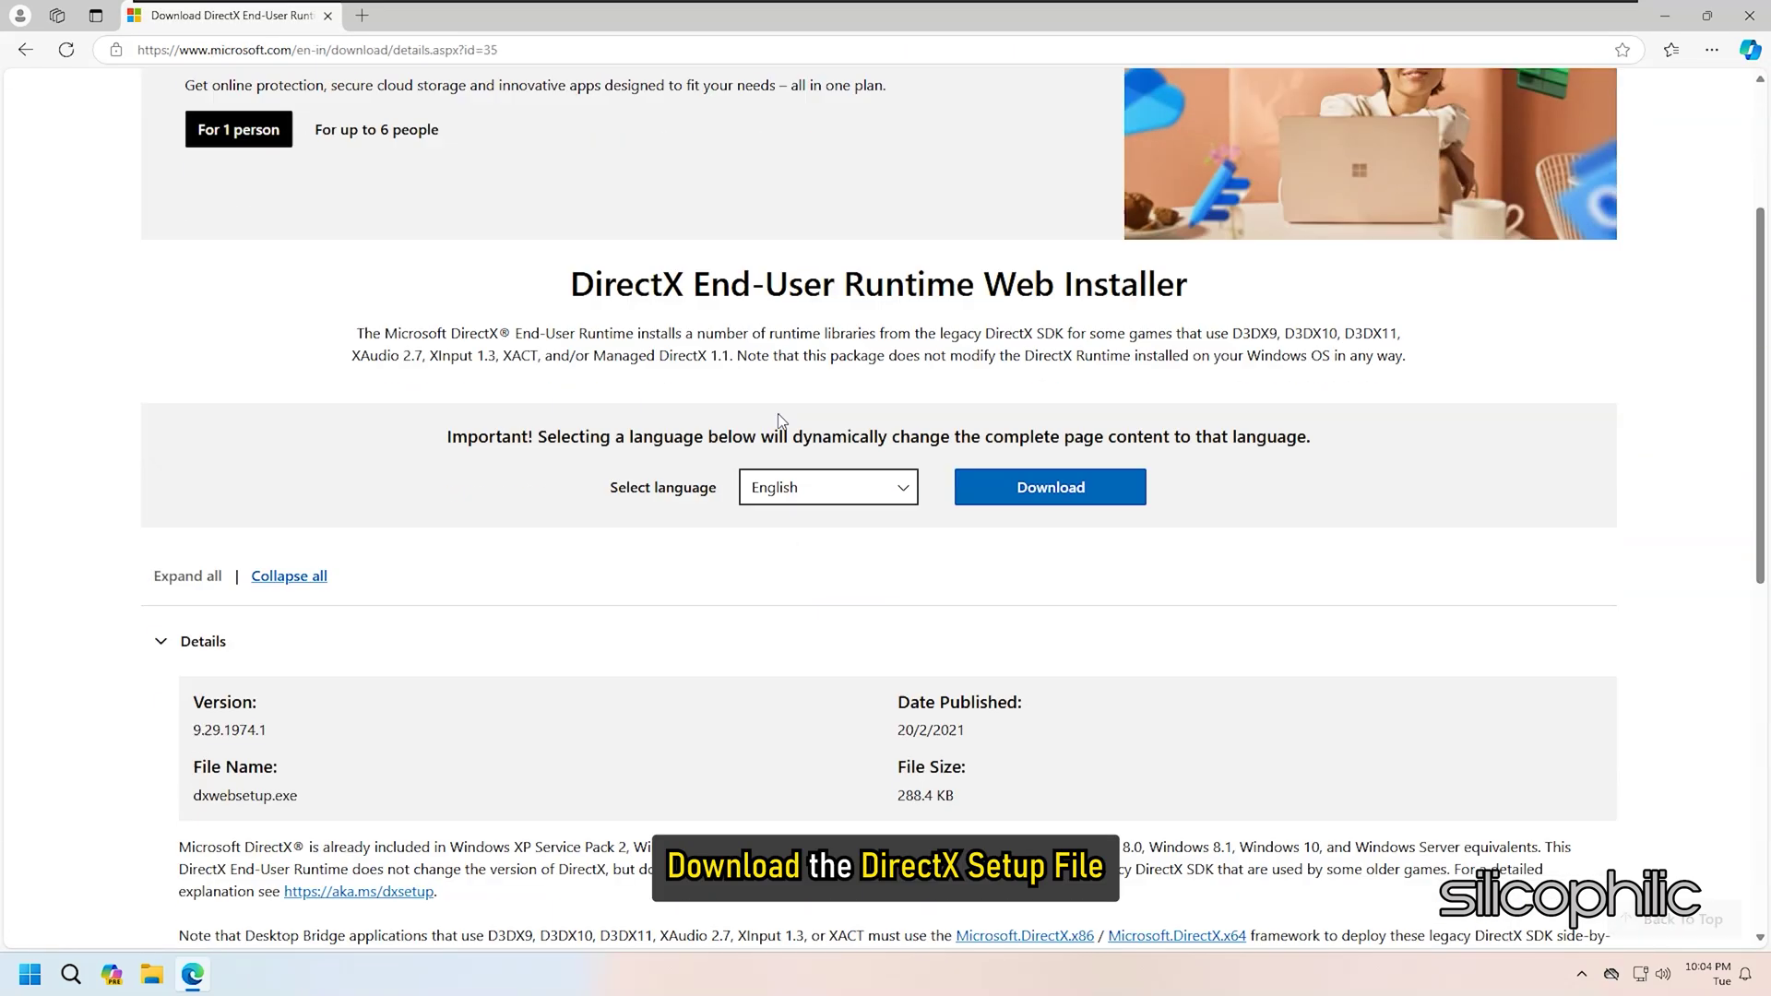
pyautogui.click(1066, 489)
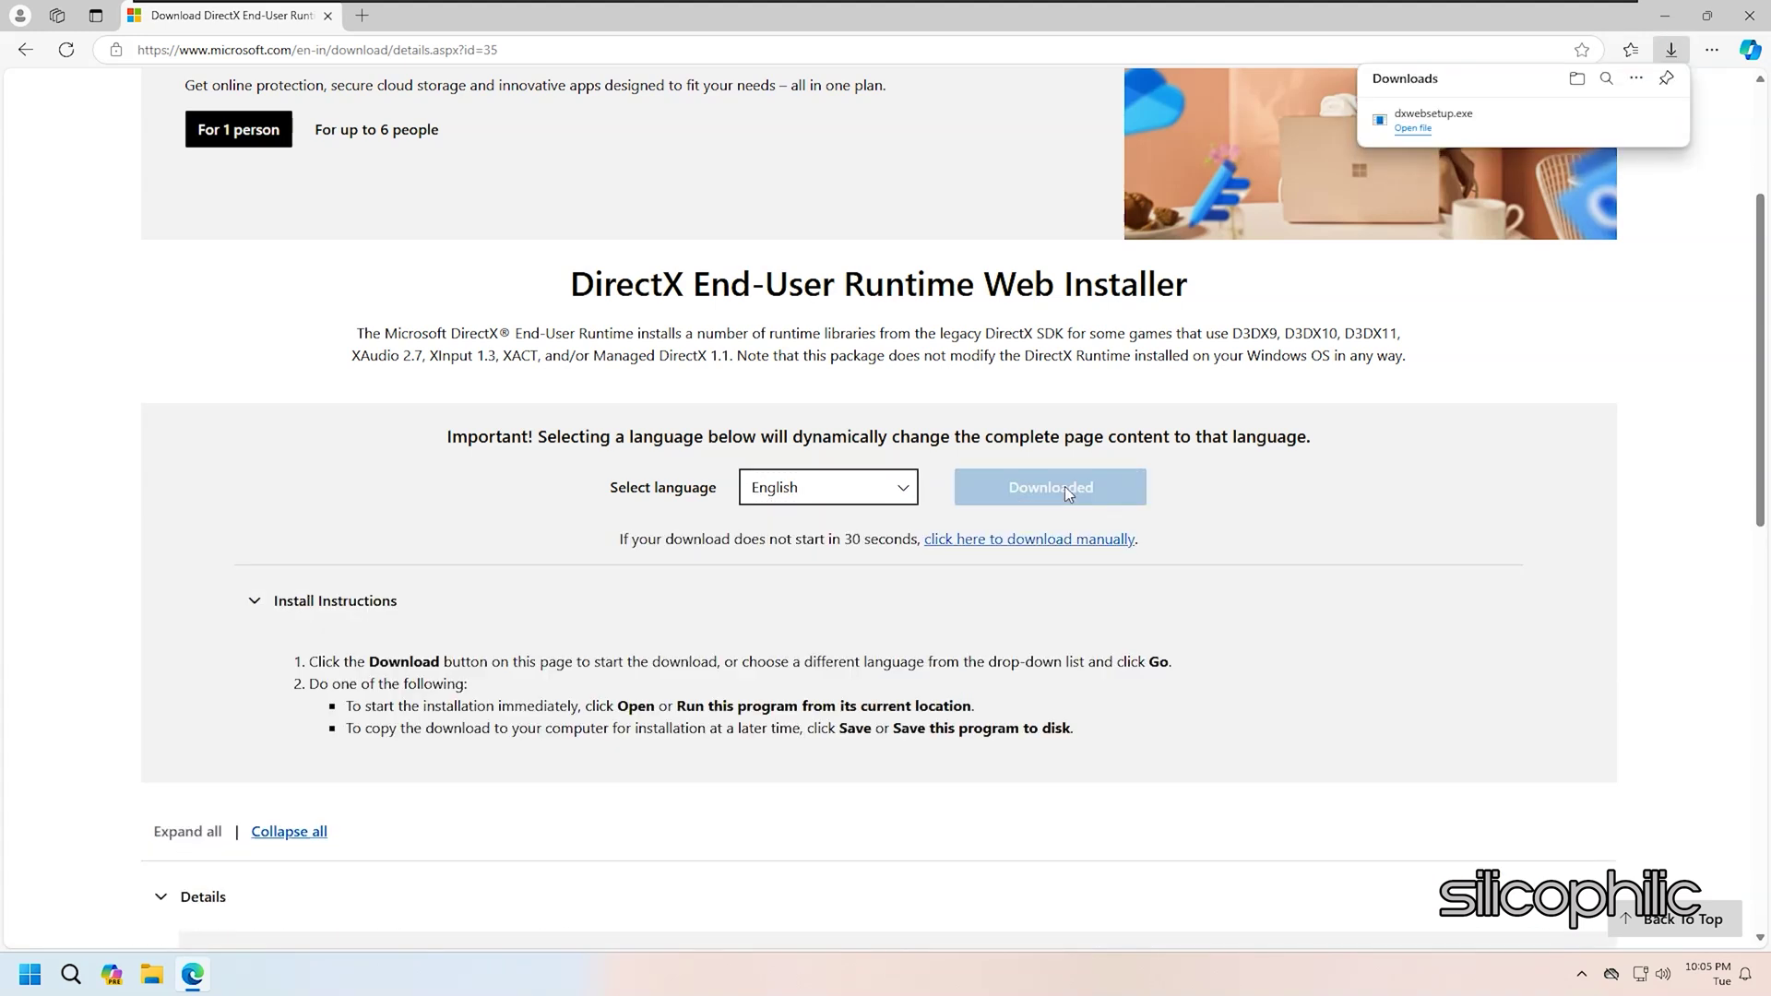
# Run dxwebsetup.exe with admin approval, accept the licence and skip the Bing Bar offer
pyautogui.click(1414, 128)
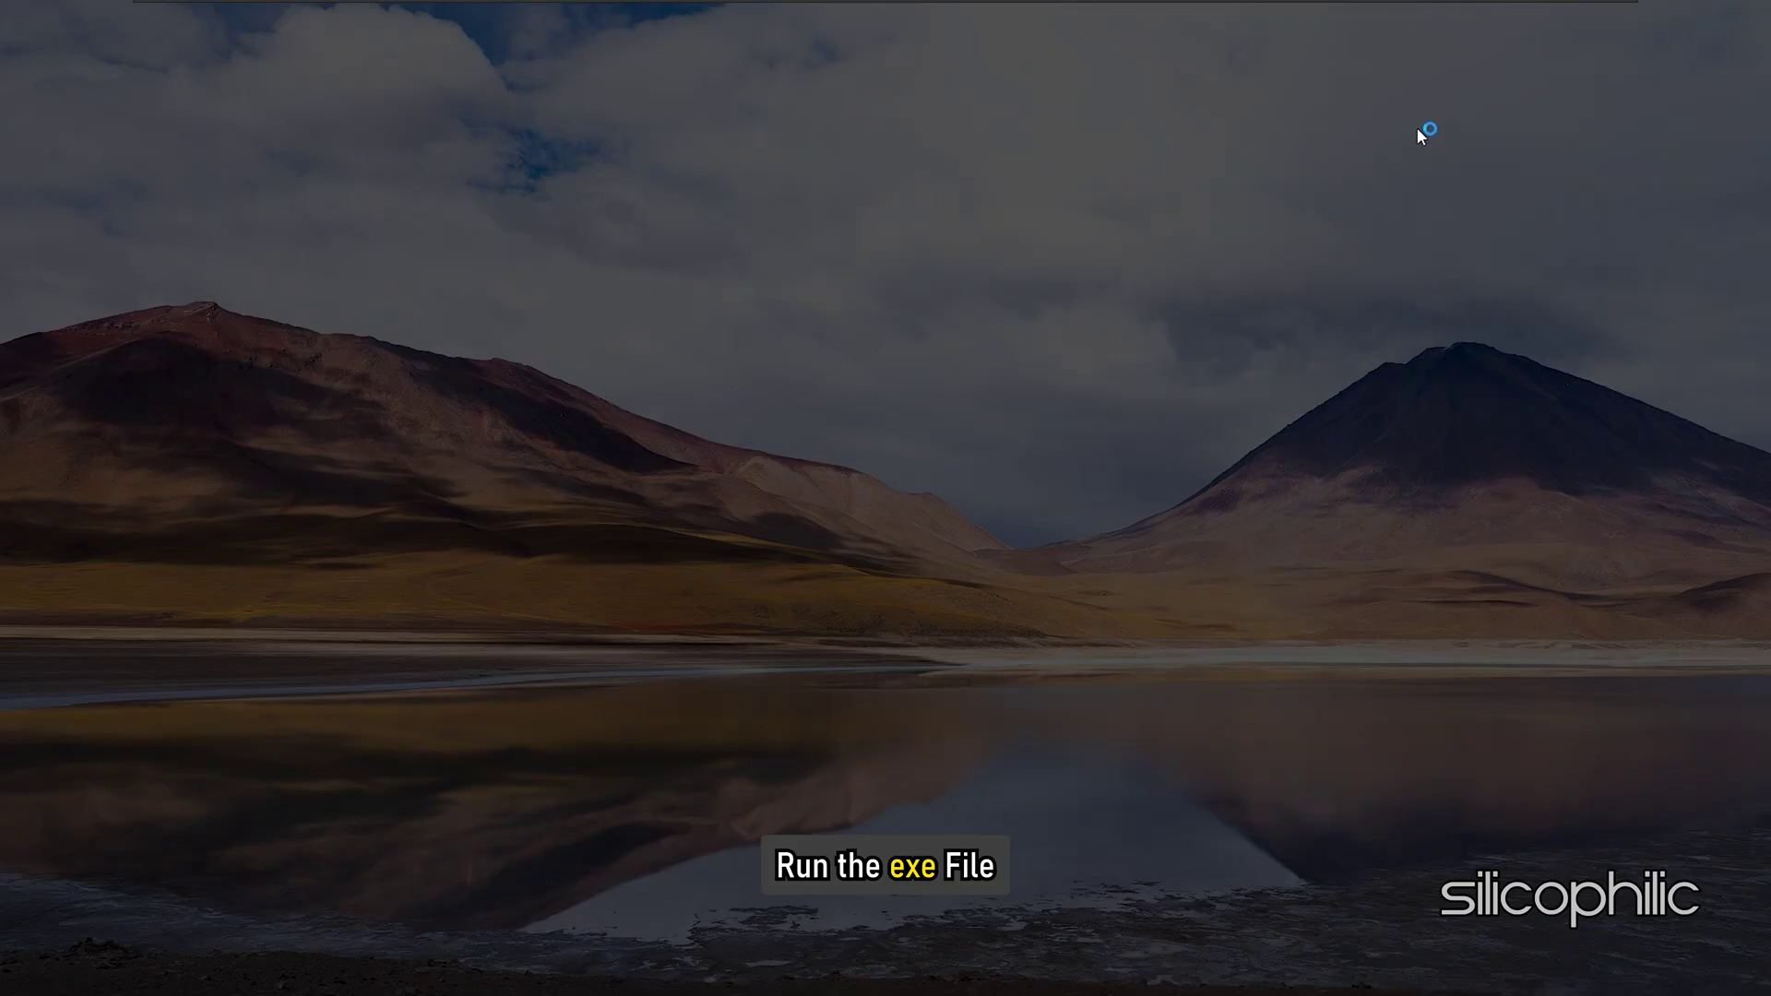
pyautogui.click(792, 643)
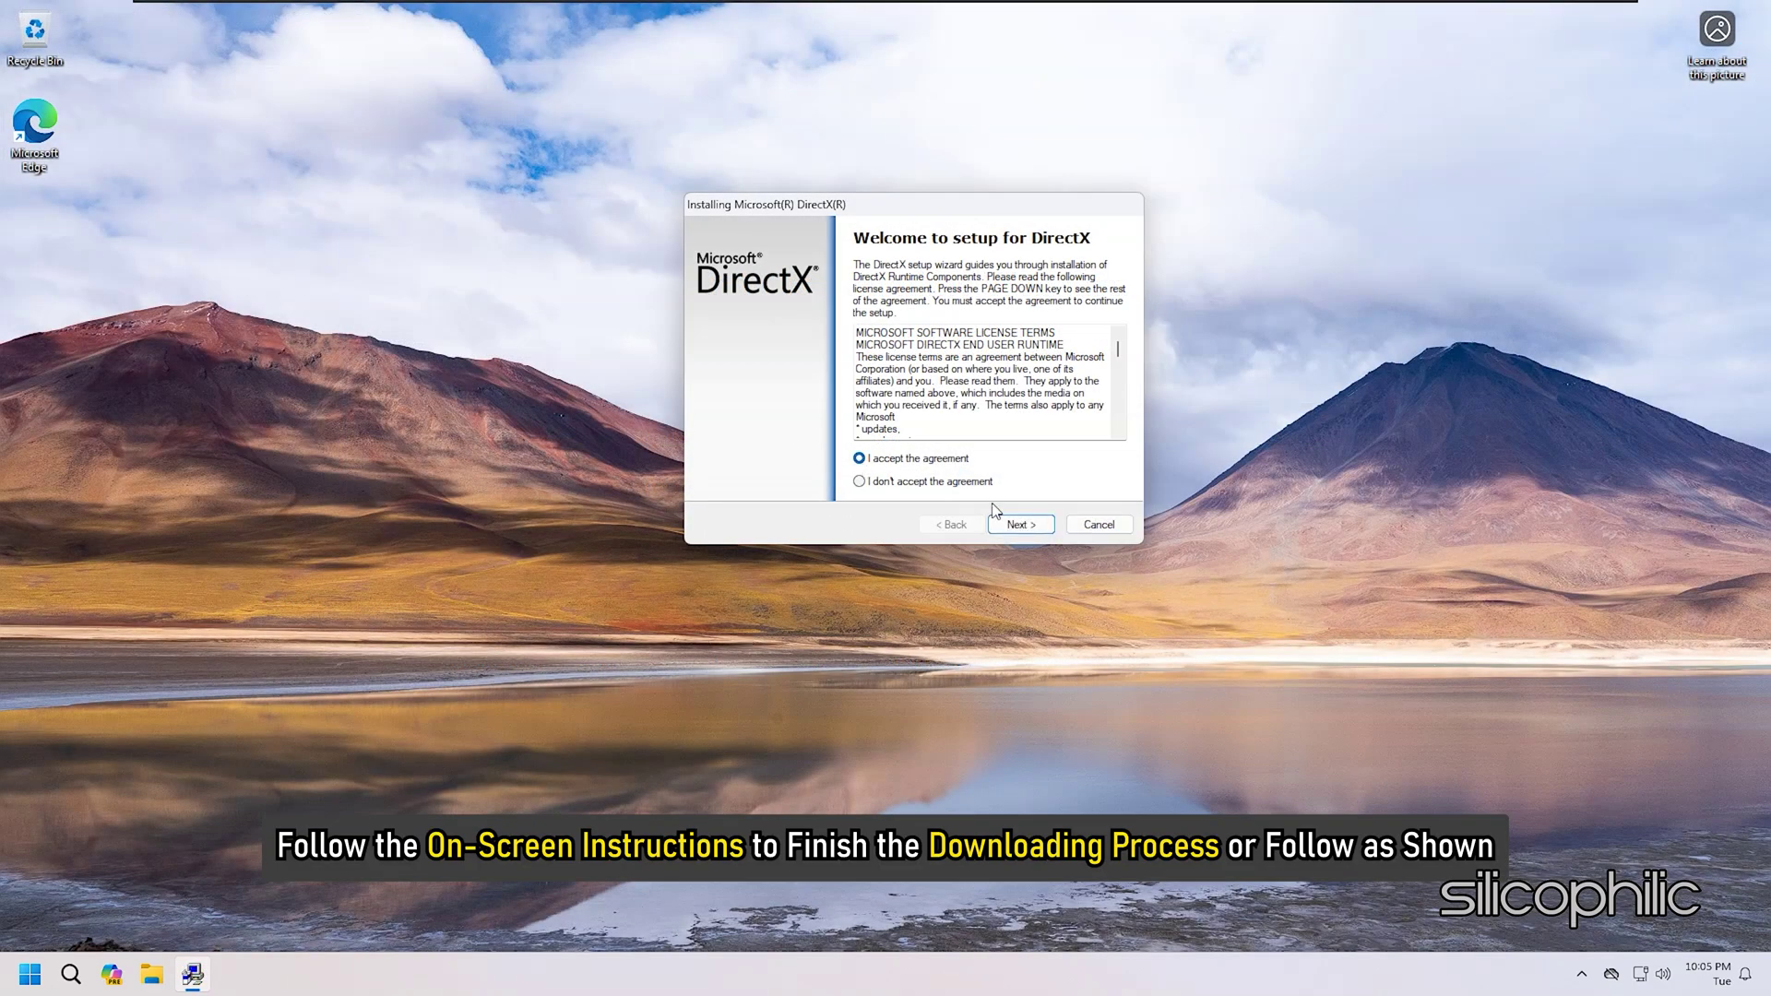
pyautogui.click(1015, 525)
pyautogui.click(1016, 525)
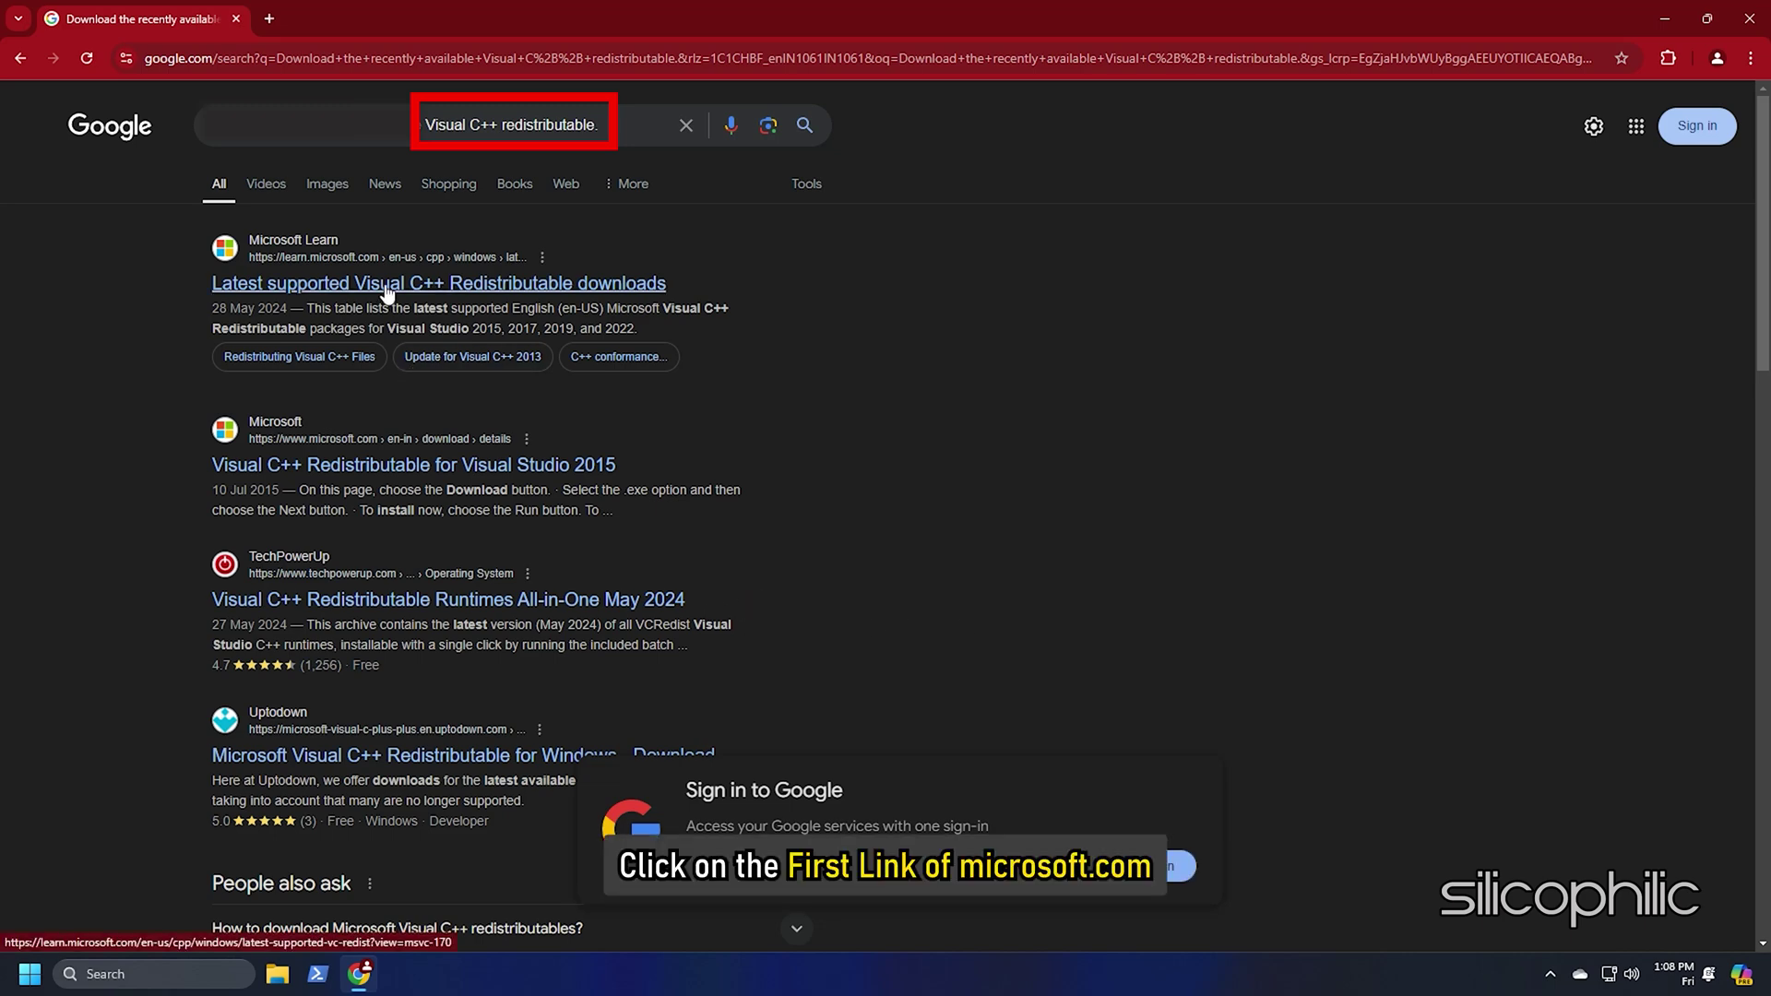
# Open Microsoft Learn's Visual C++ Redistributable page and scroll to the 14.40.33810.0 download links
pyautogui.click(387, 284)
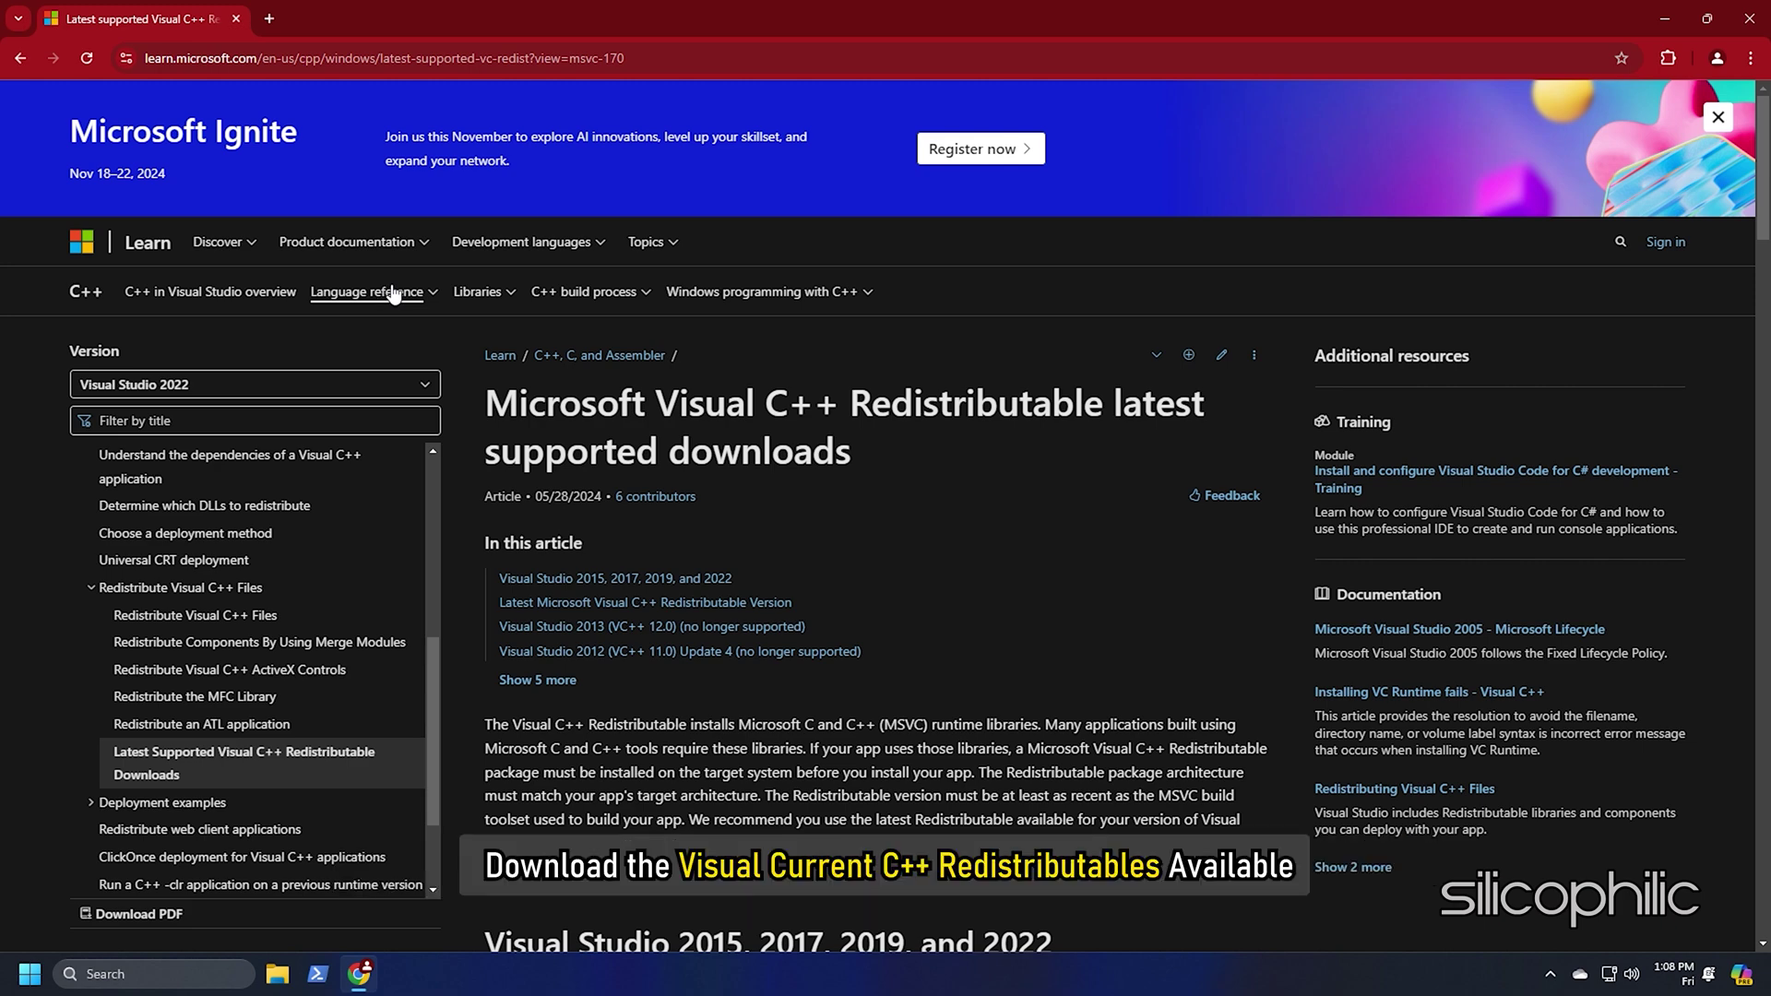
pyautogui.scroll(-5, 906, 616)
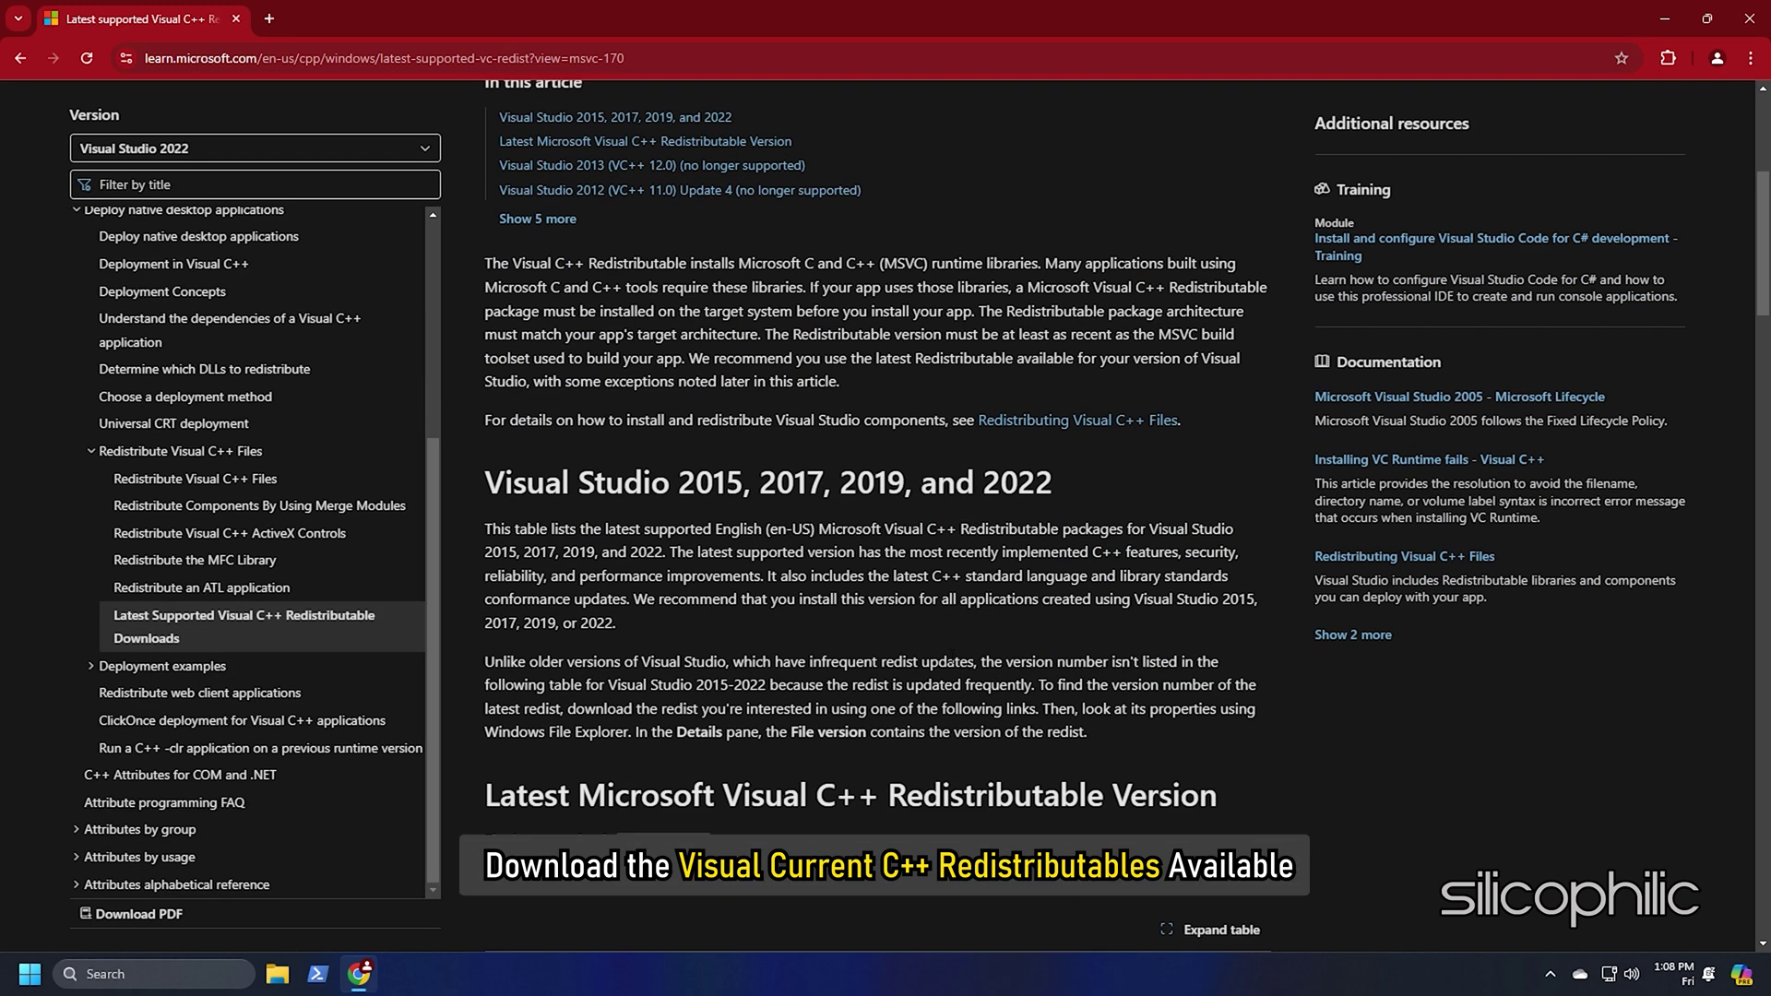
pyautogui.scroll(-5, 949, 655)
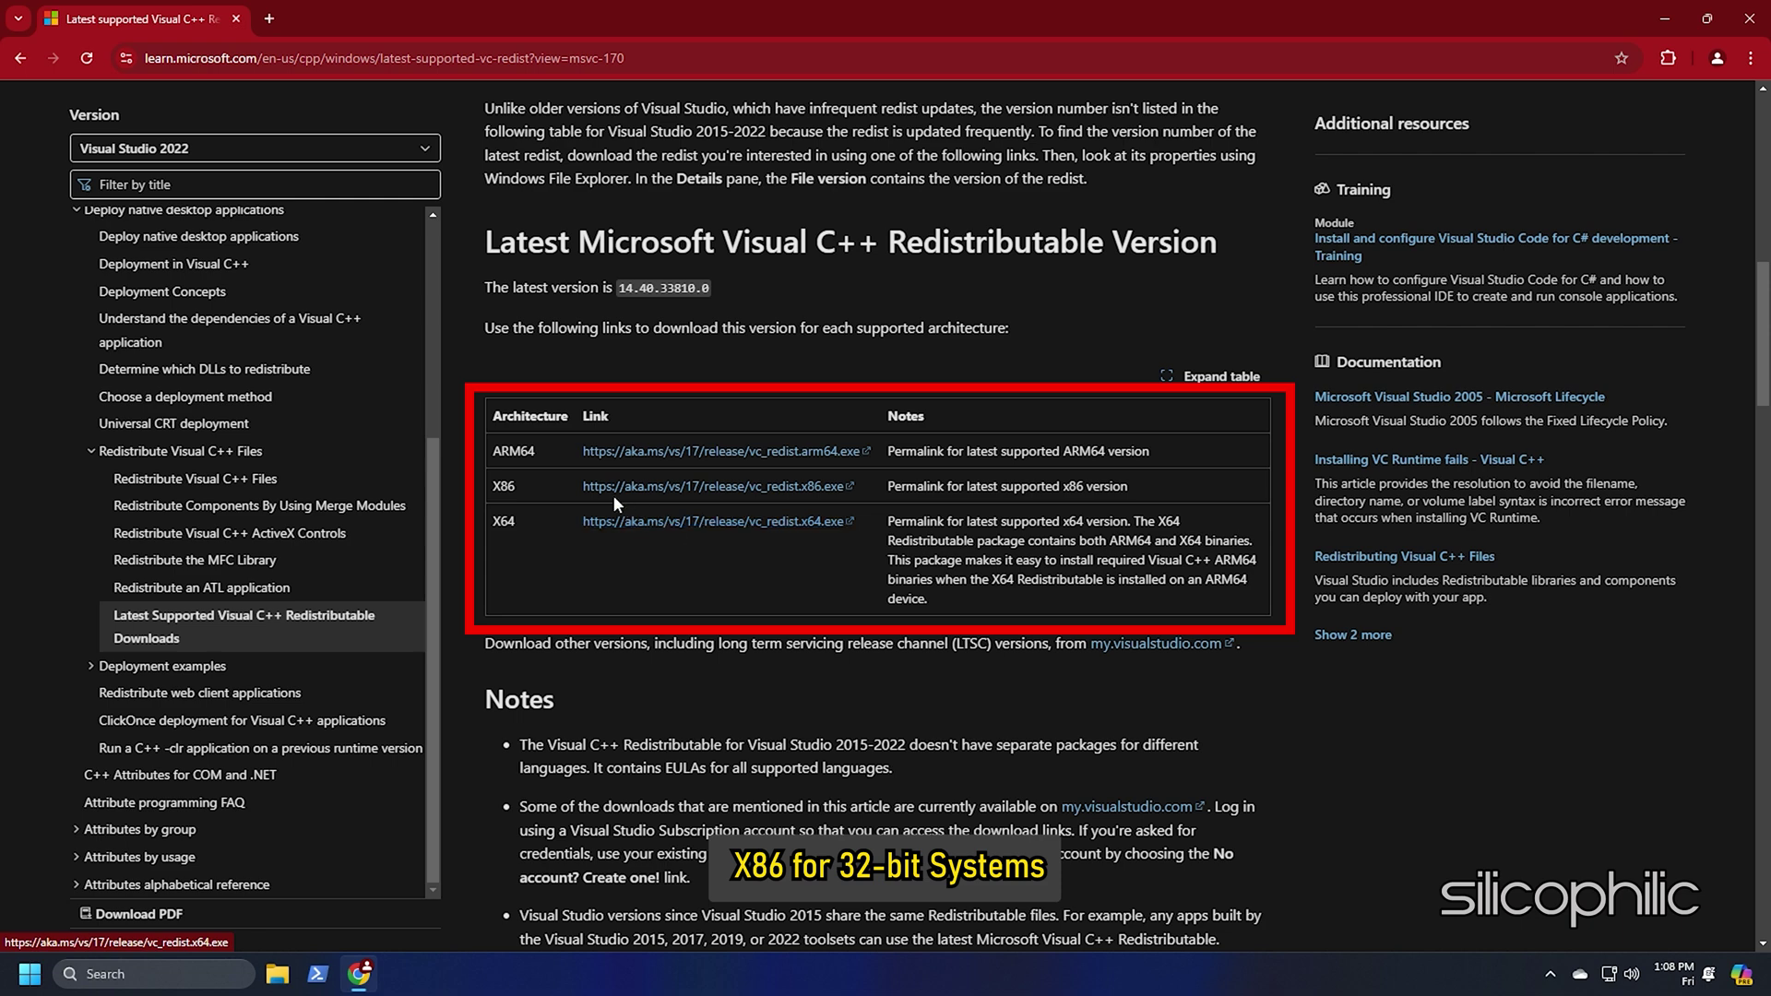
# Download and install the X64 Visual C++ 2015-2022 Redistributable 14.40.33810
pyautogui.click(645, 521)
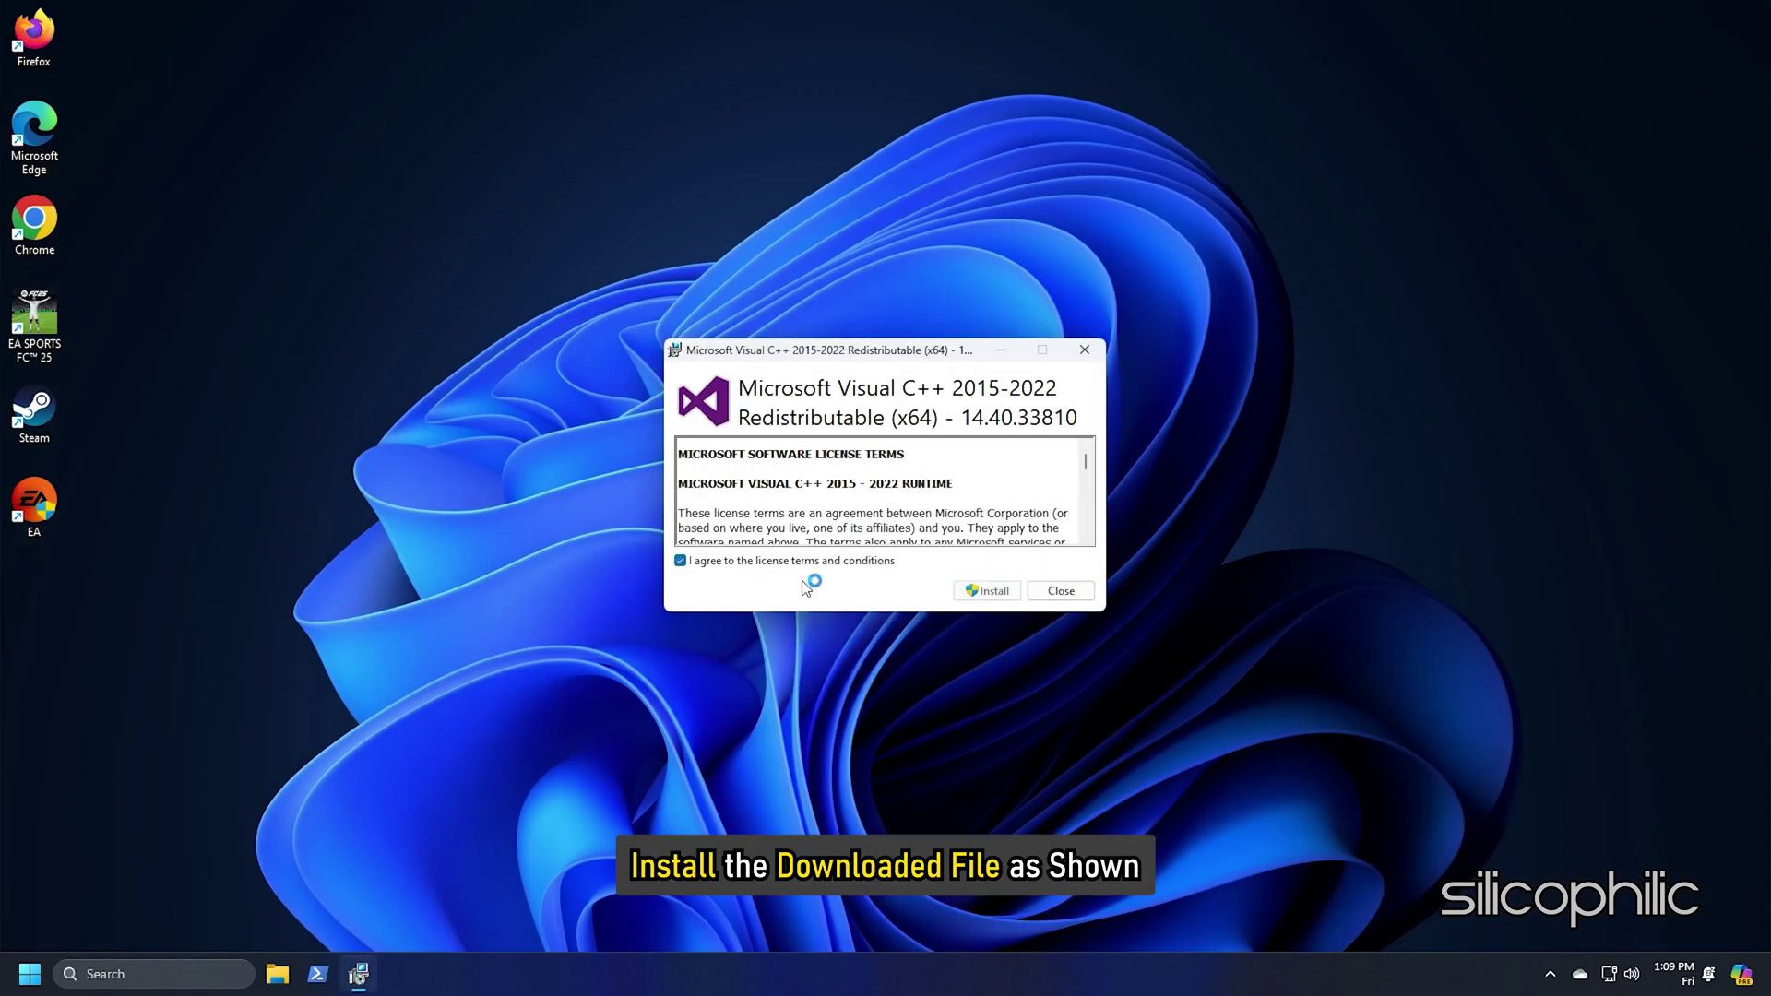
pyautogui.click(819, 626)
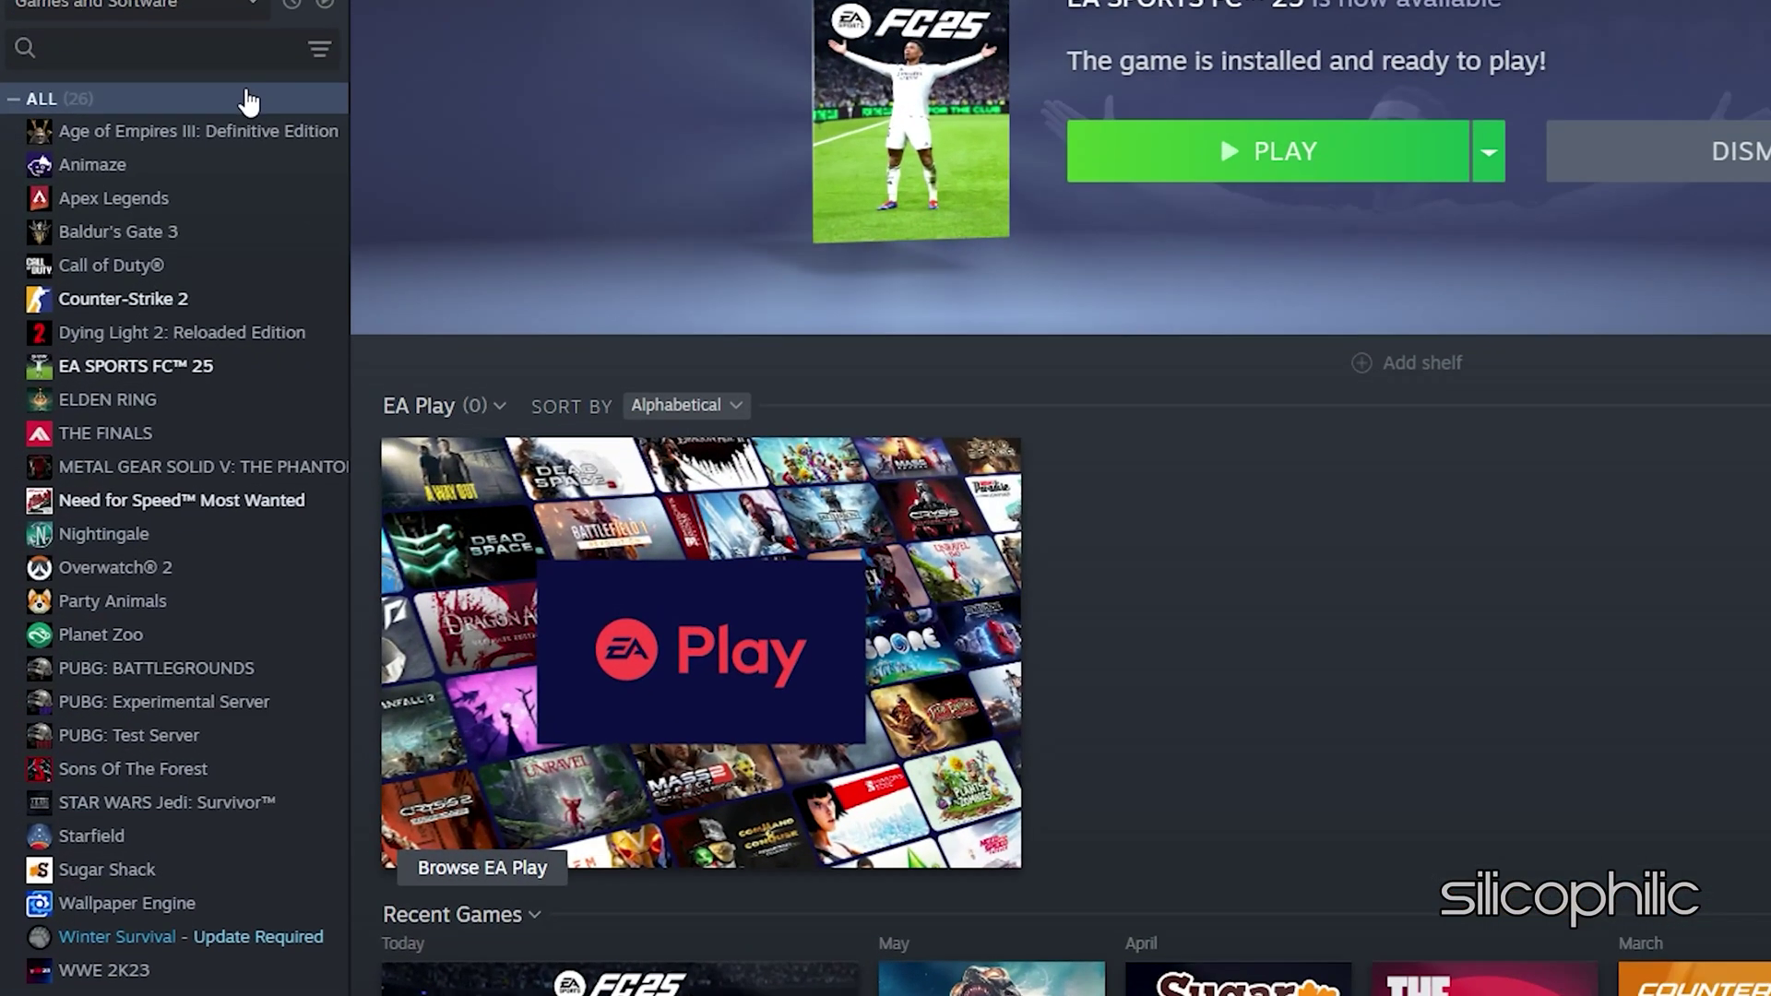
# Verify the integrity of EA SPORTS FC 25's installed files from its Steam properties
pyautogui.rightClick(52, 391)
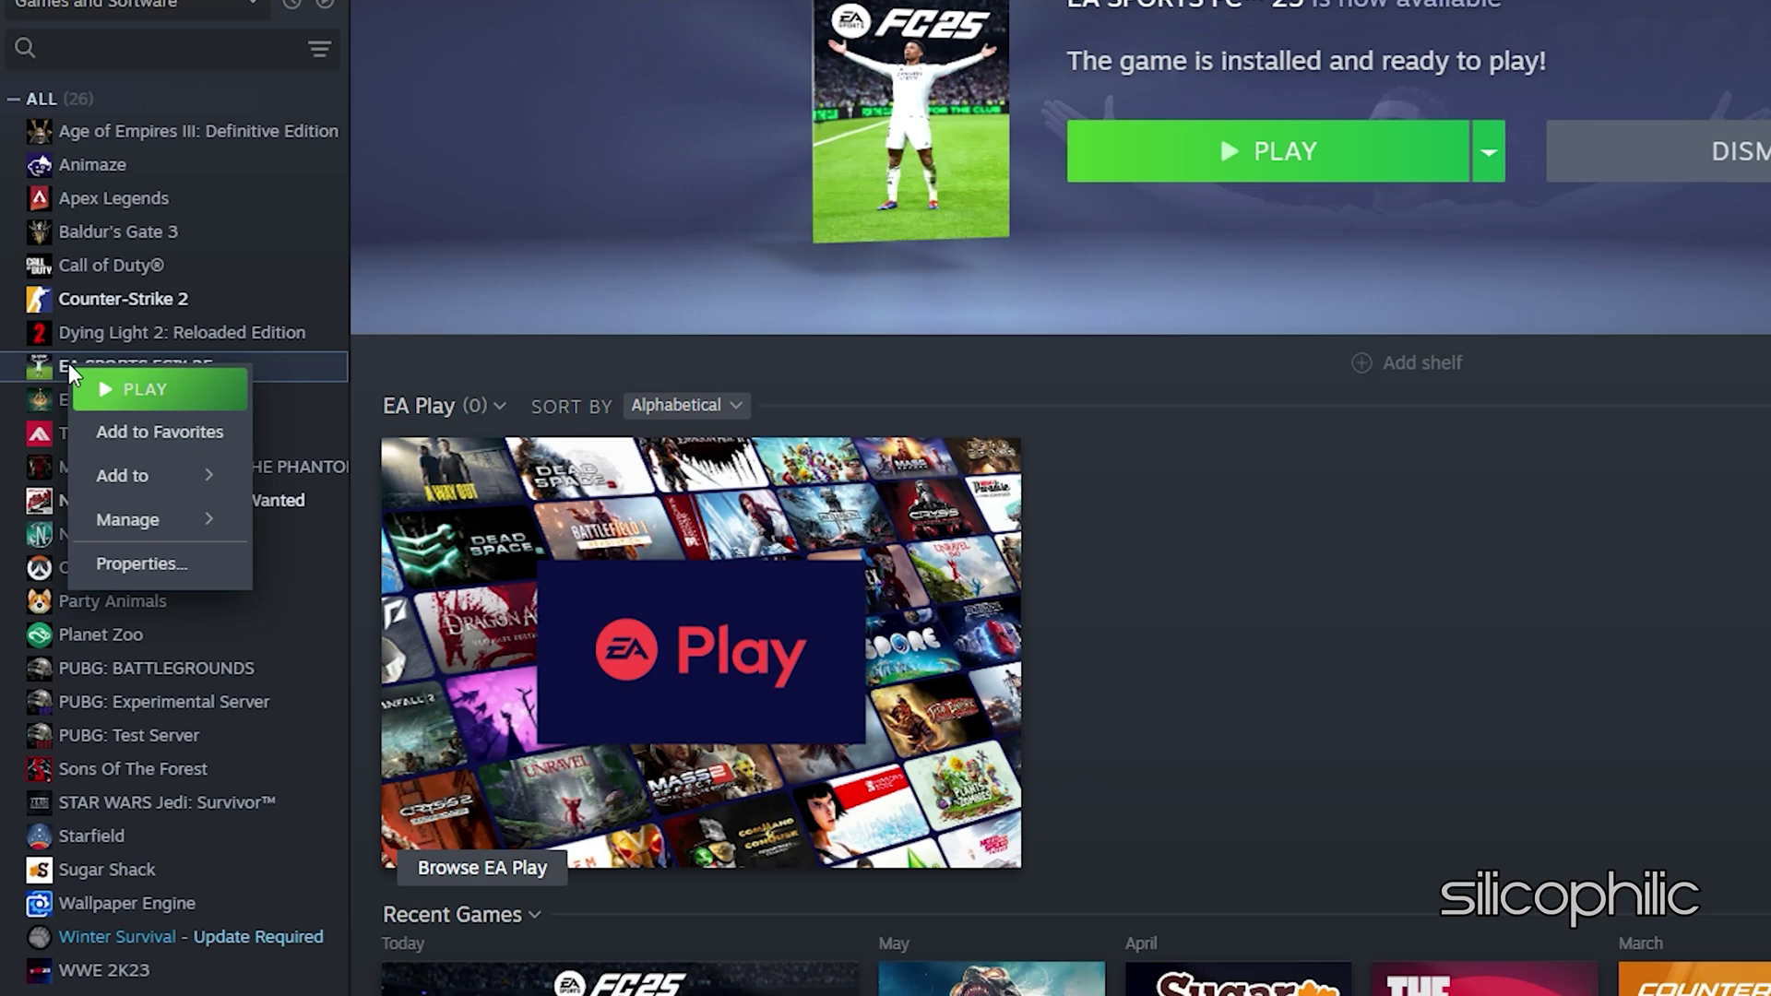
pyautogui.click(111, 552)
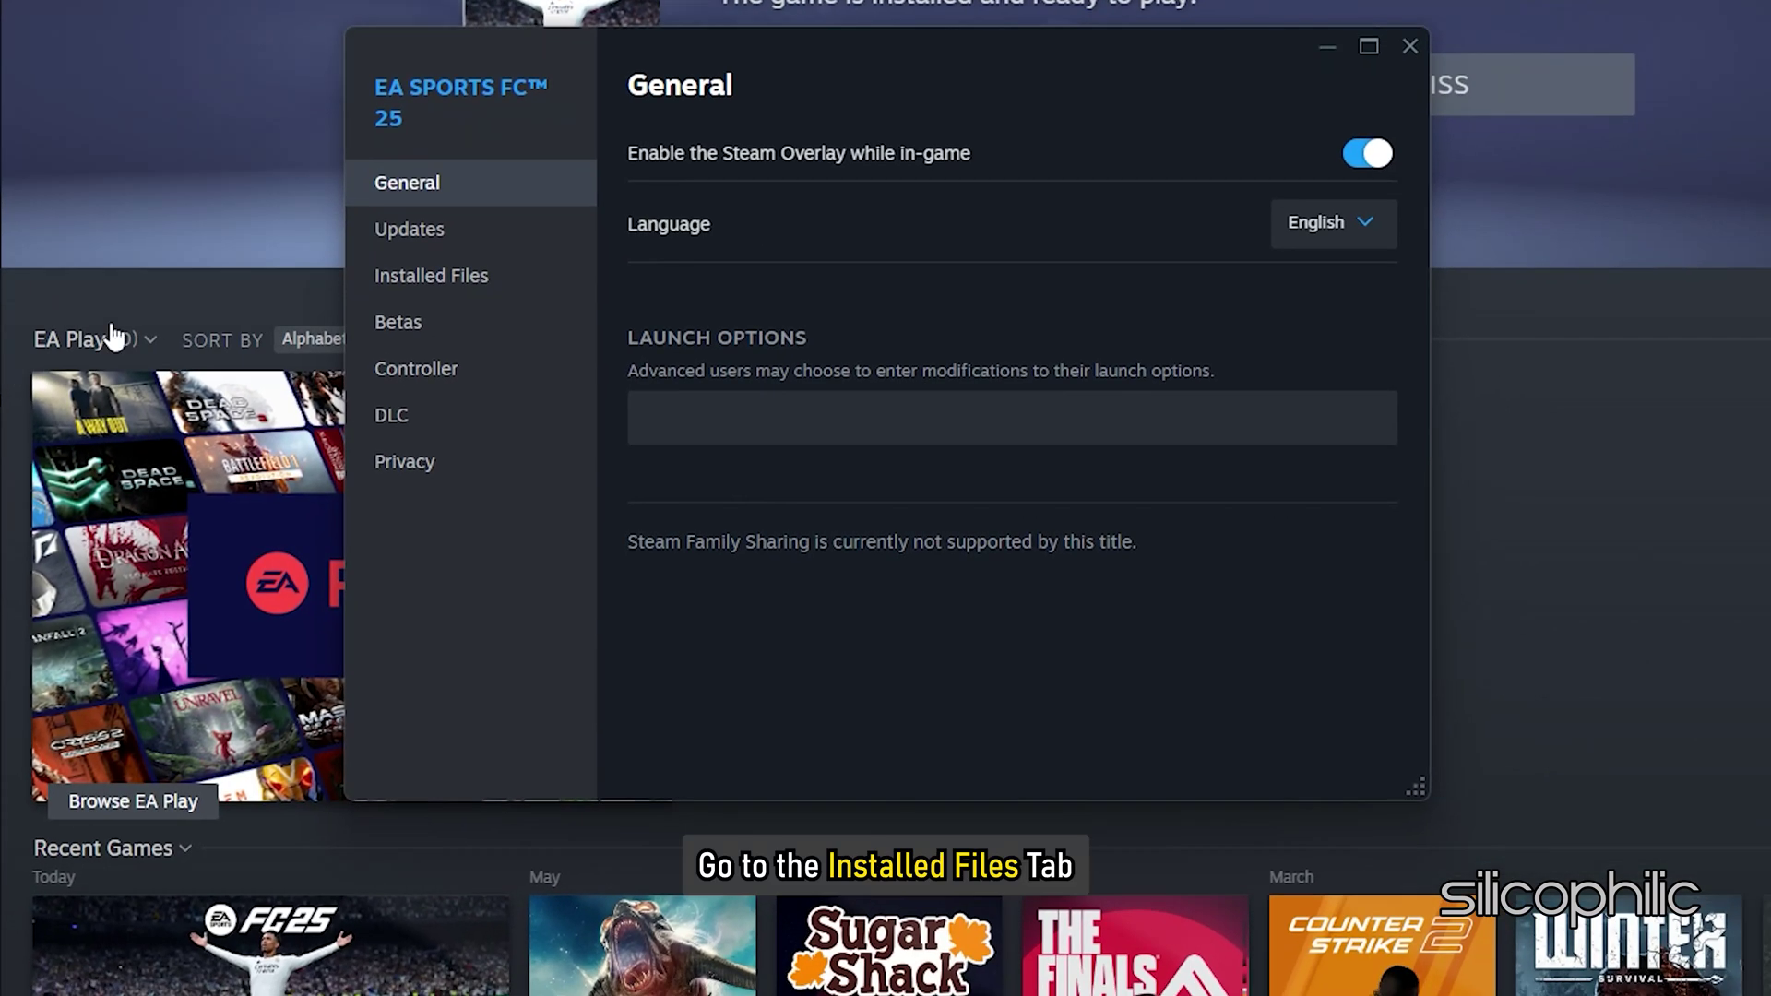
pyautogui.click(577, 317)
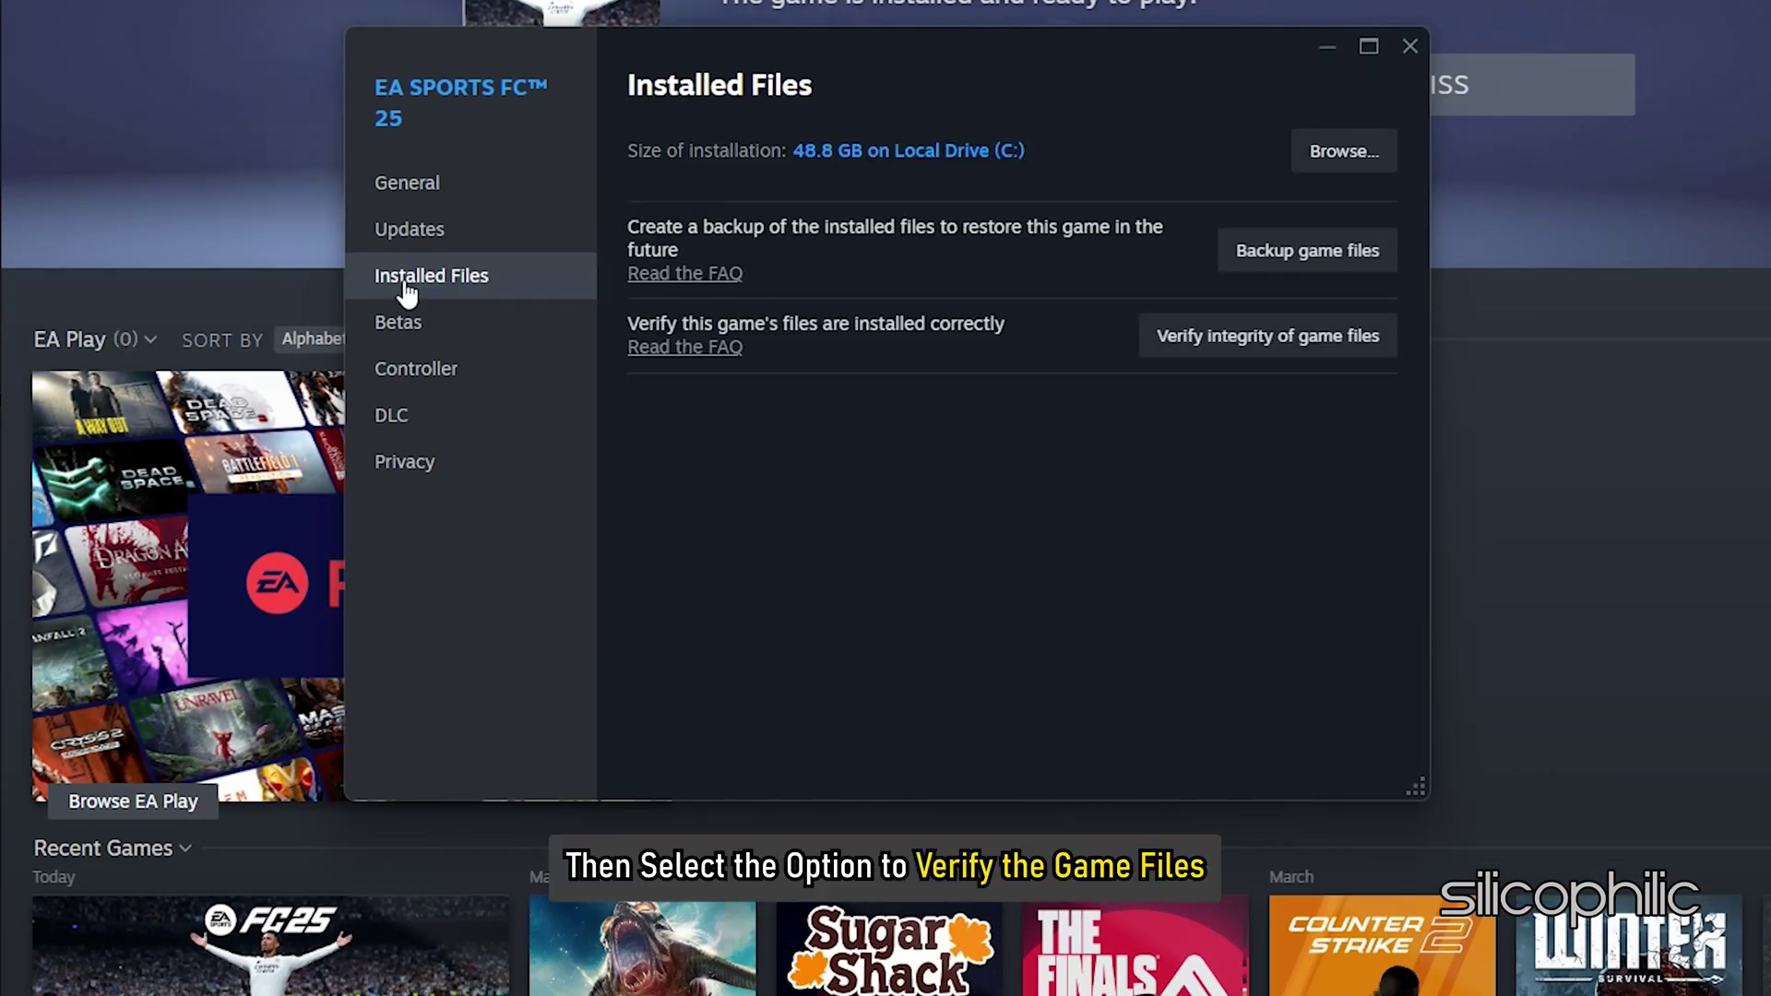
pyautogui.click(1220, 345)
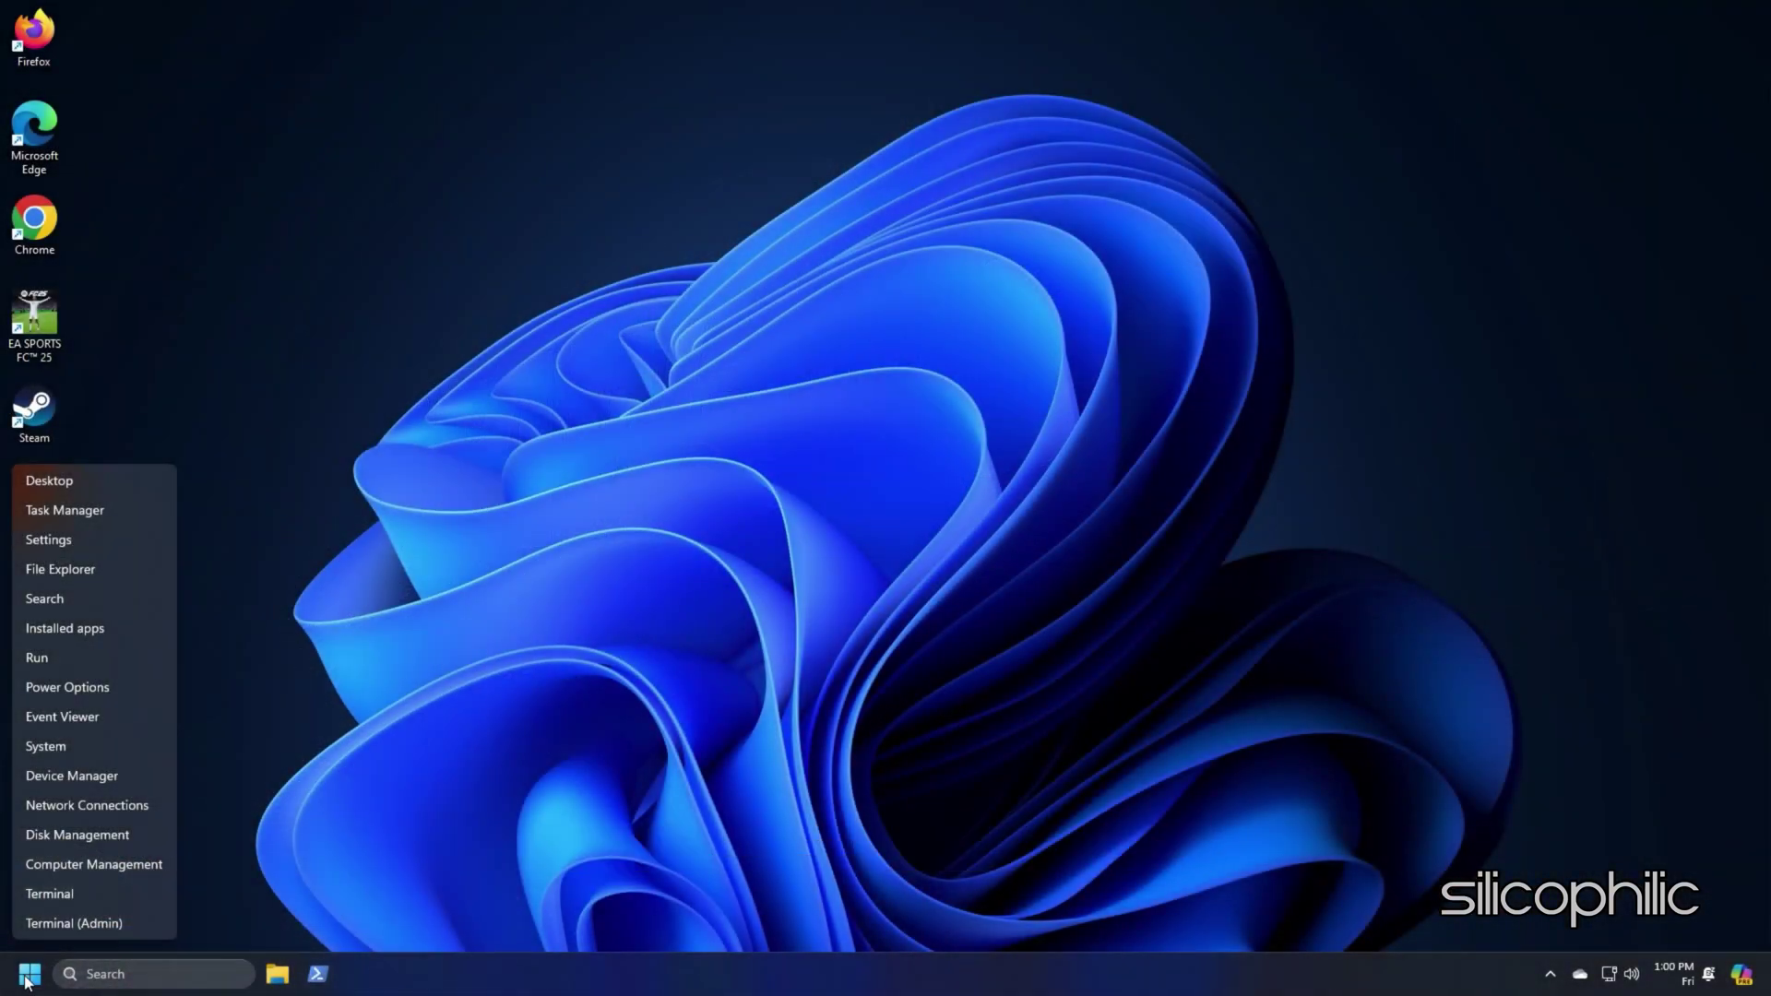
# Search automatically for a newer NVIDIA GeForce RTX 3060 driver in Device Manager
pyautogui.click(61, 775)
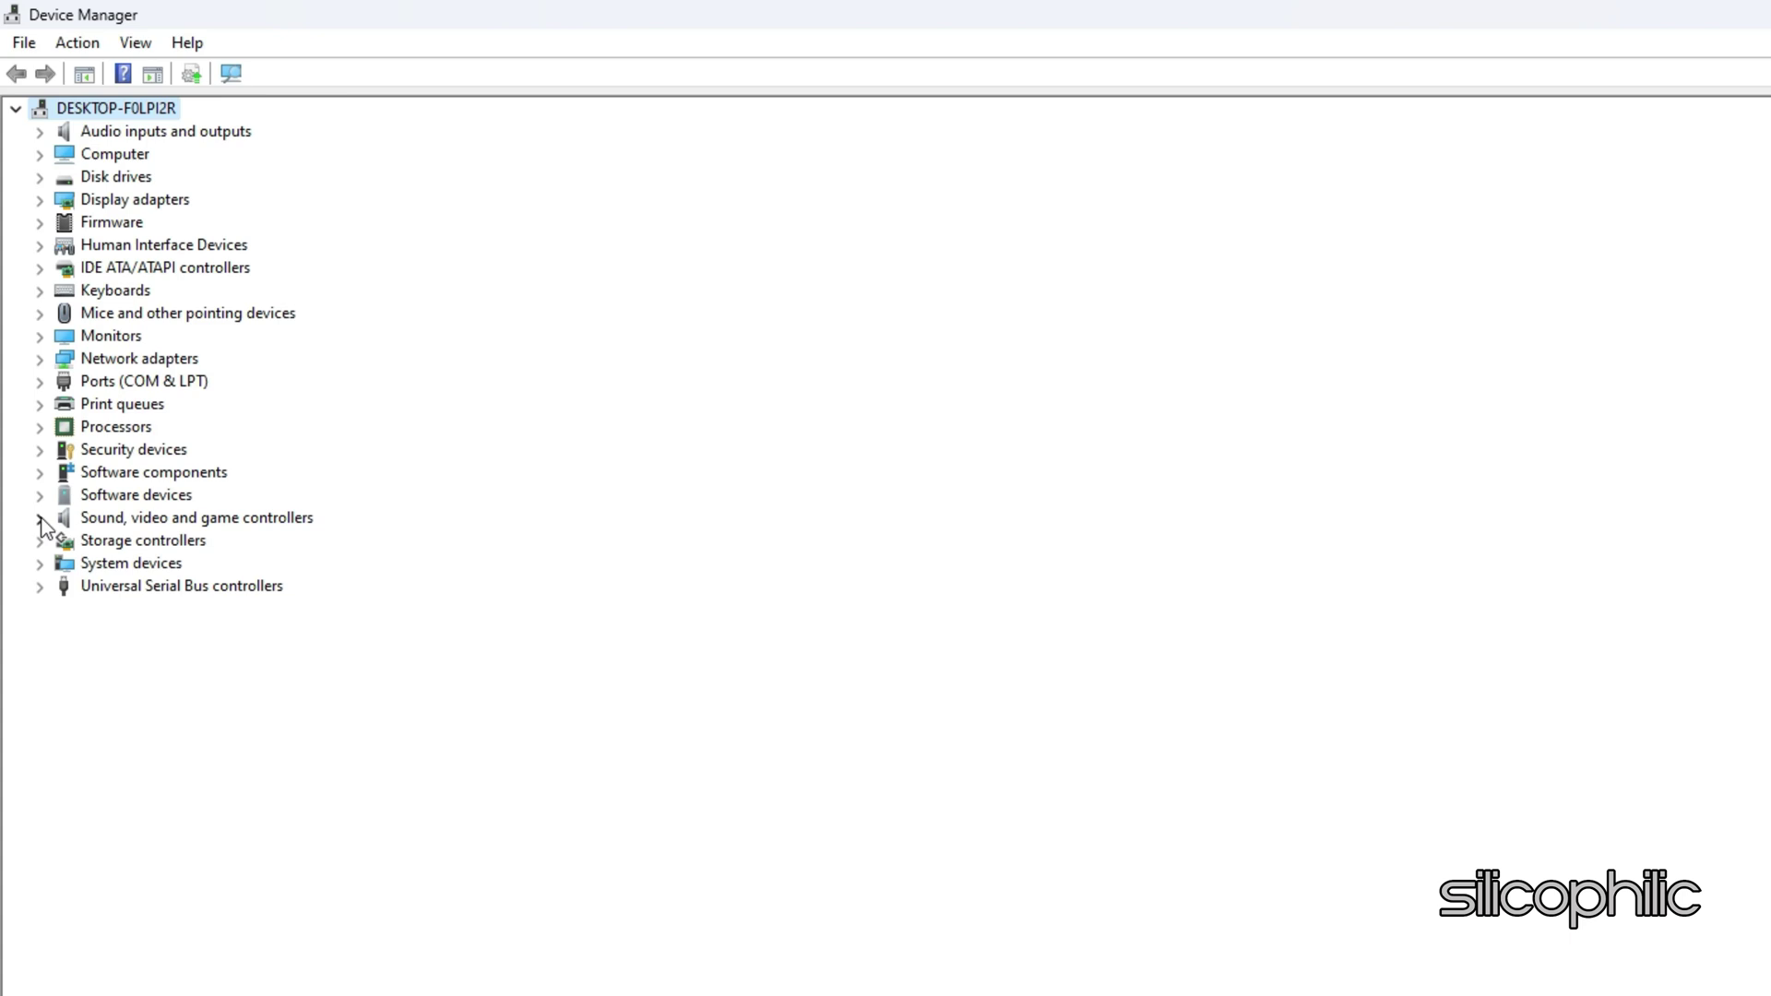
pyautogui.click(44, 205)
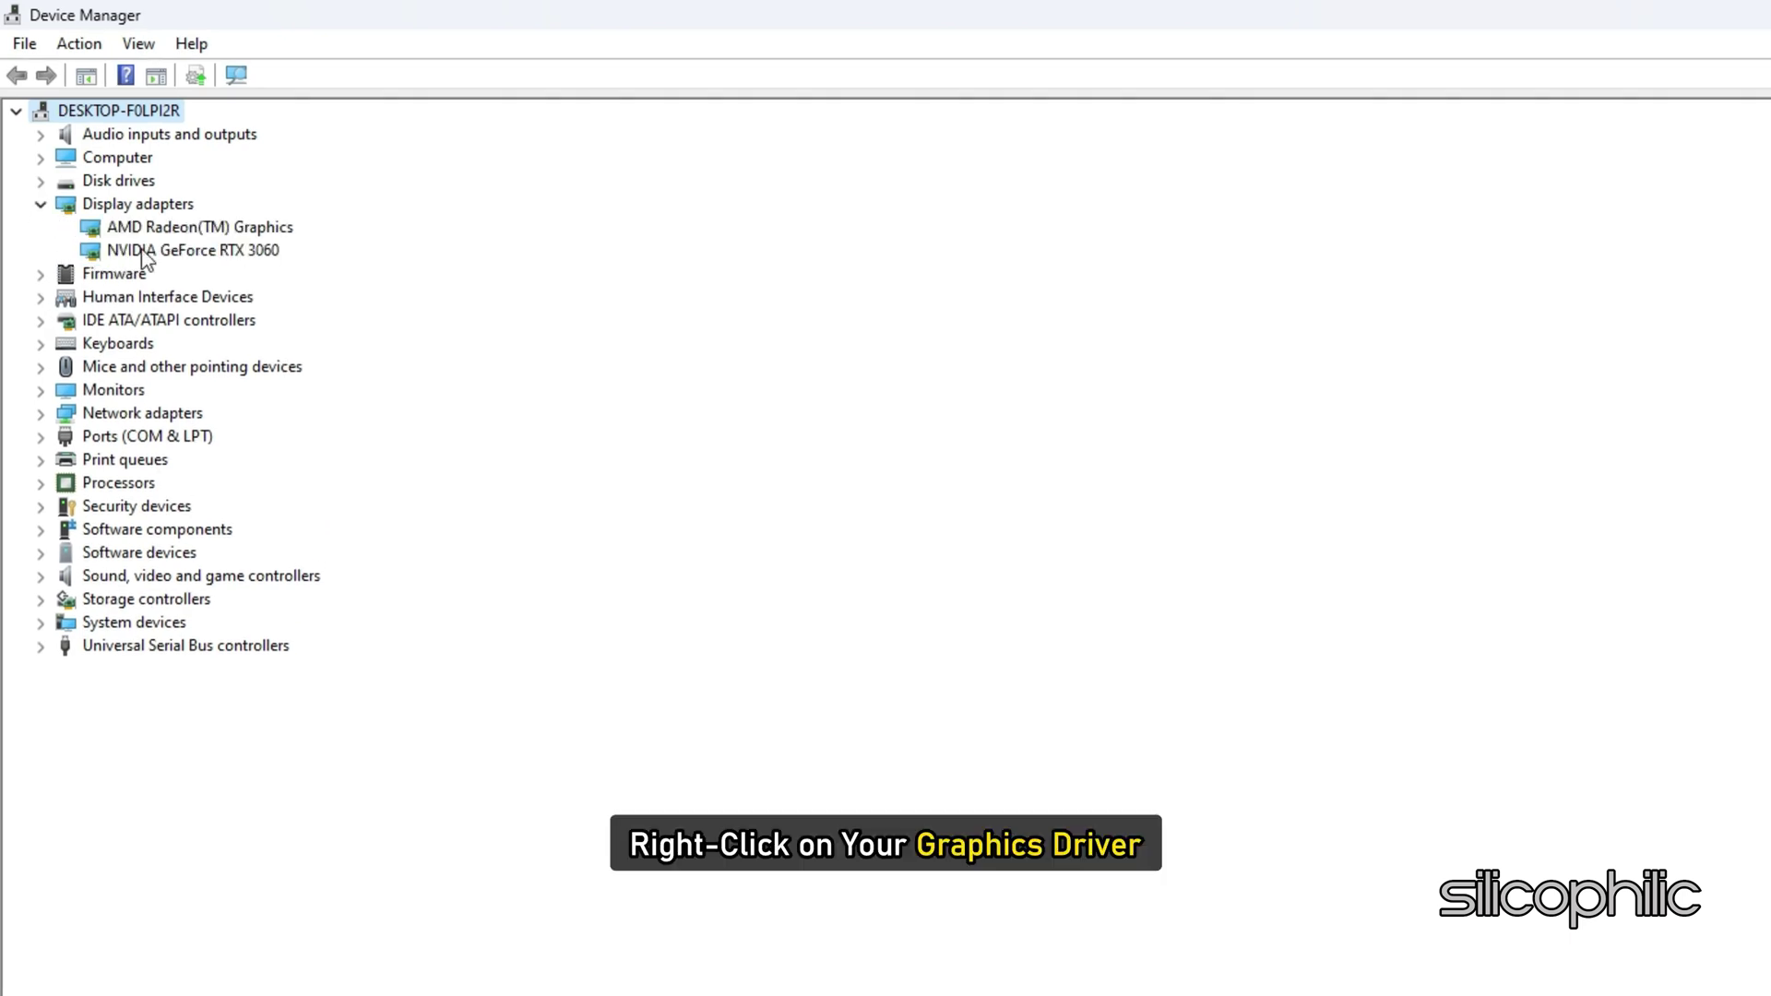
pyautogui.rightClick(146, 255)
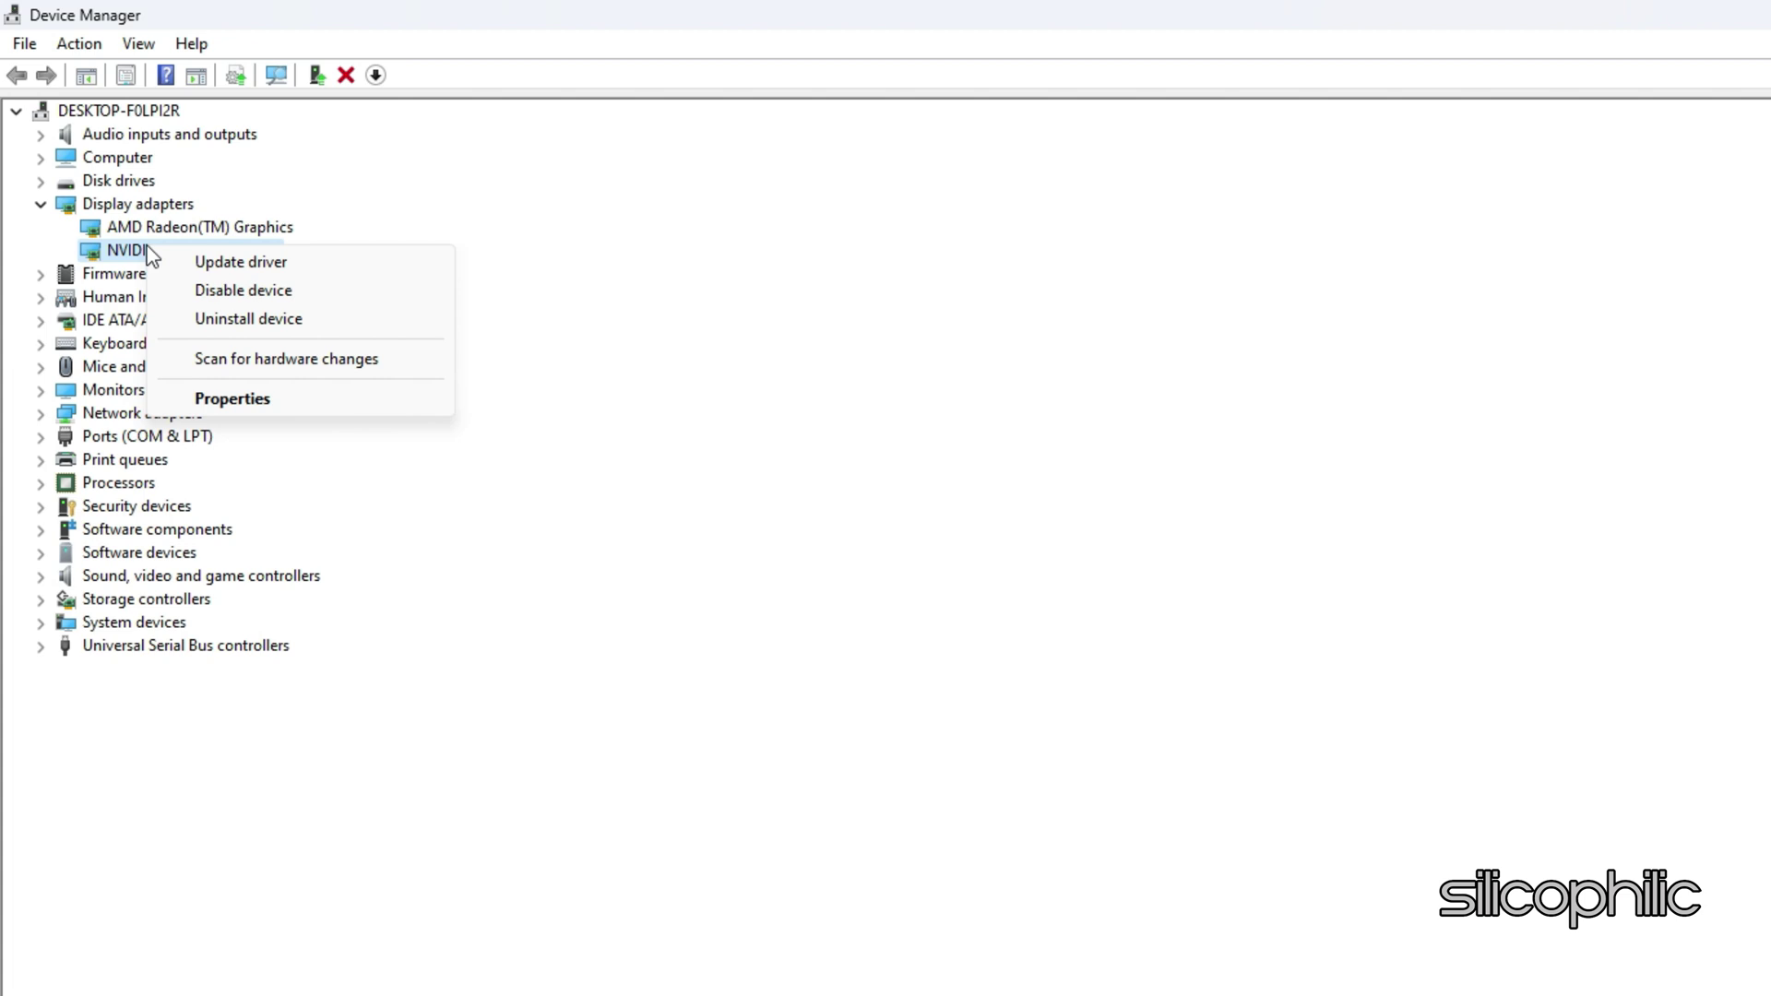
pyautogui.click(226, 262)
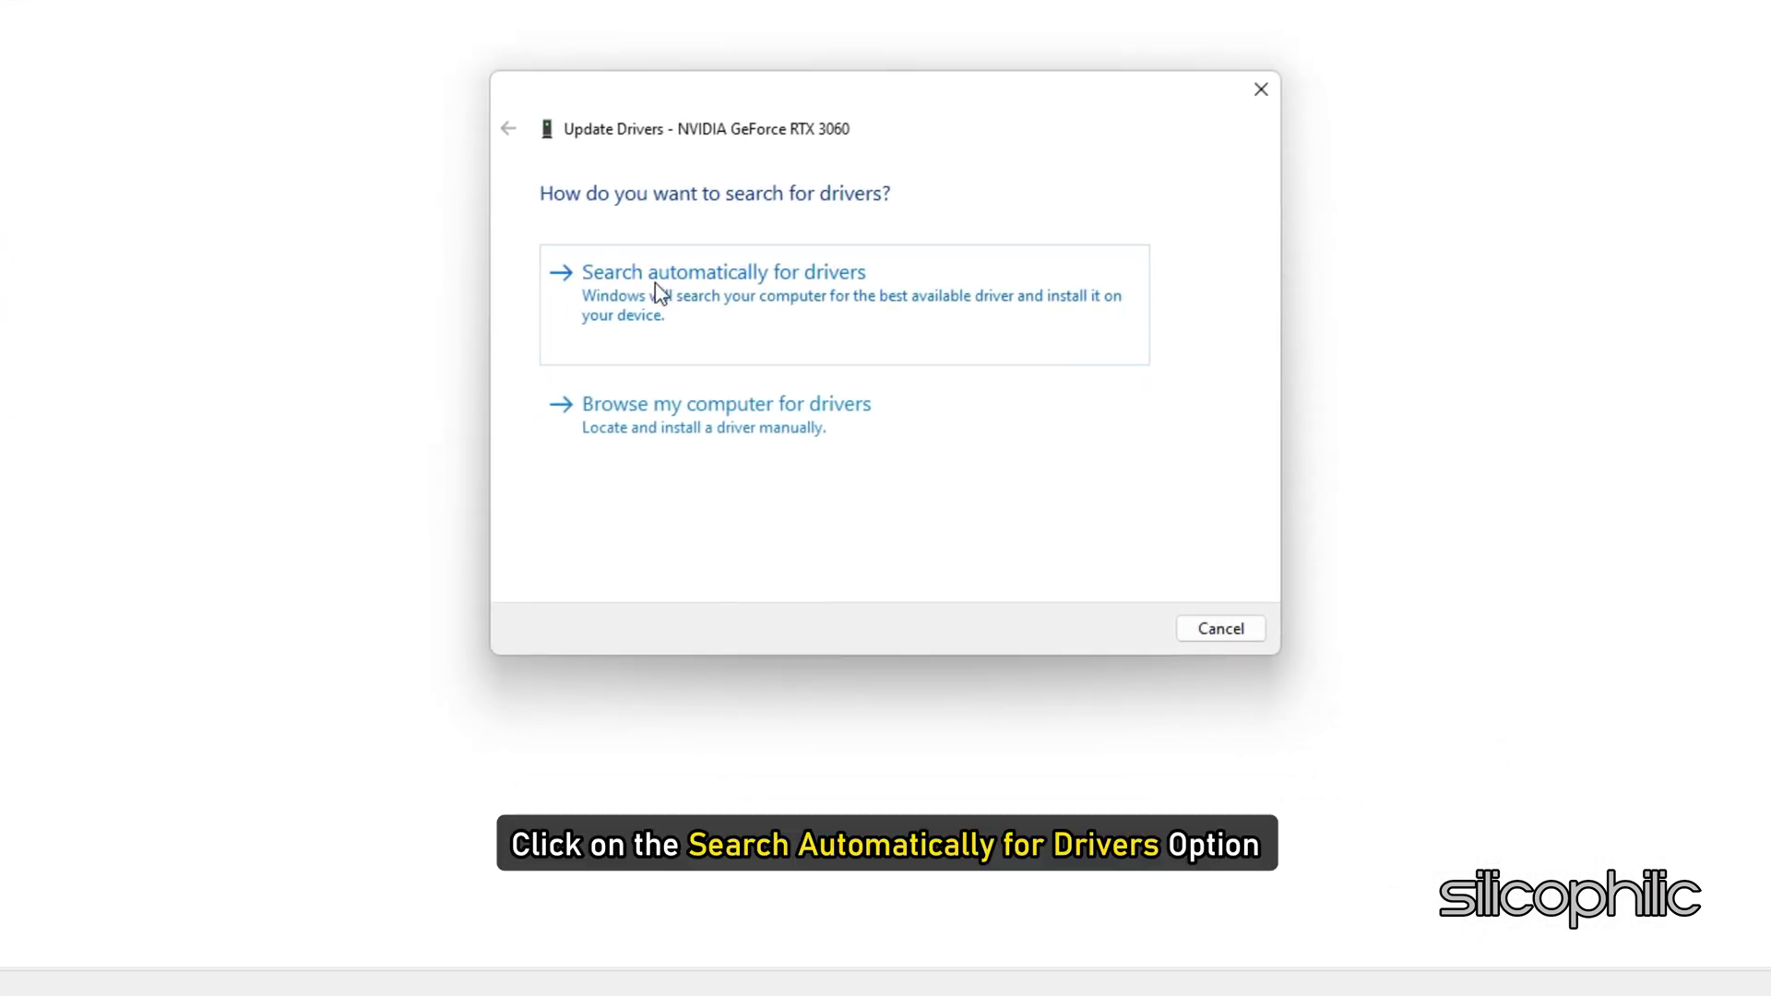
pyautogui.click(659, 292)
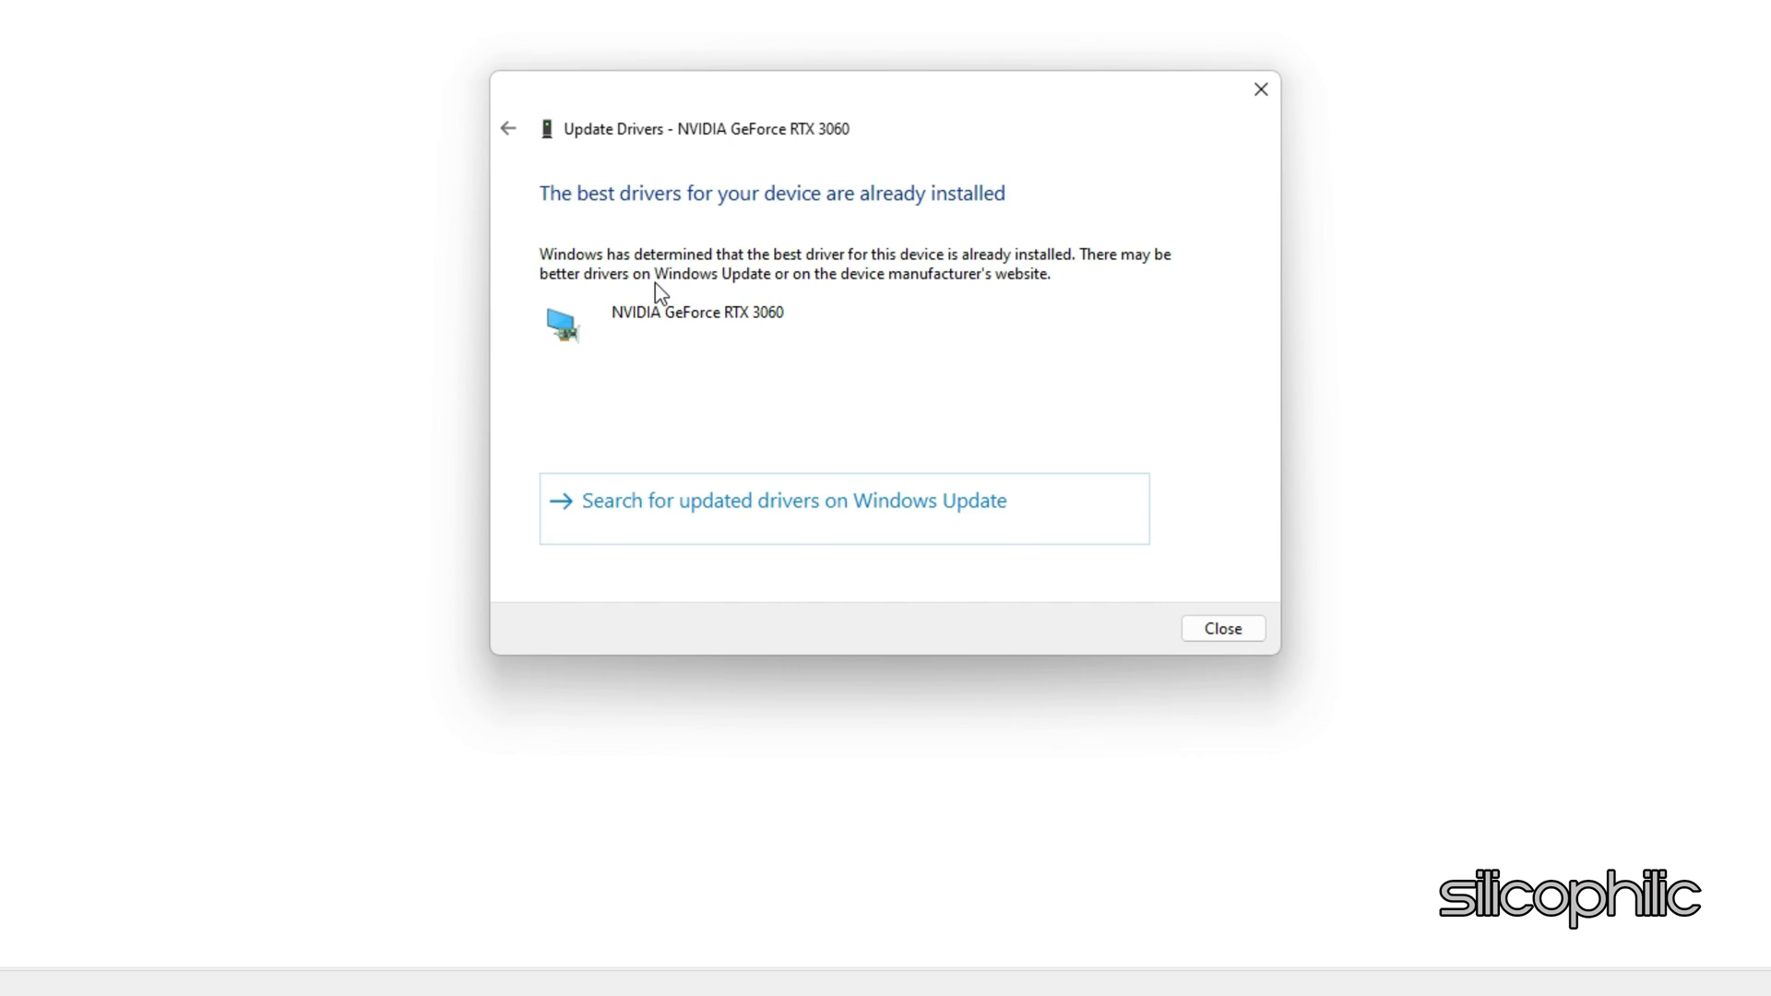
# Close the driver results and uninstall the NVIDIA GeForce RTX 3060 from Display adapters
pyautogui.click(1223, 628)
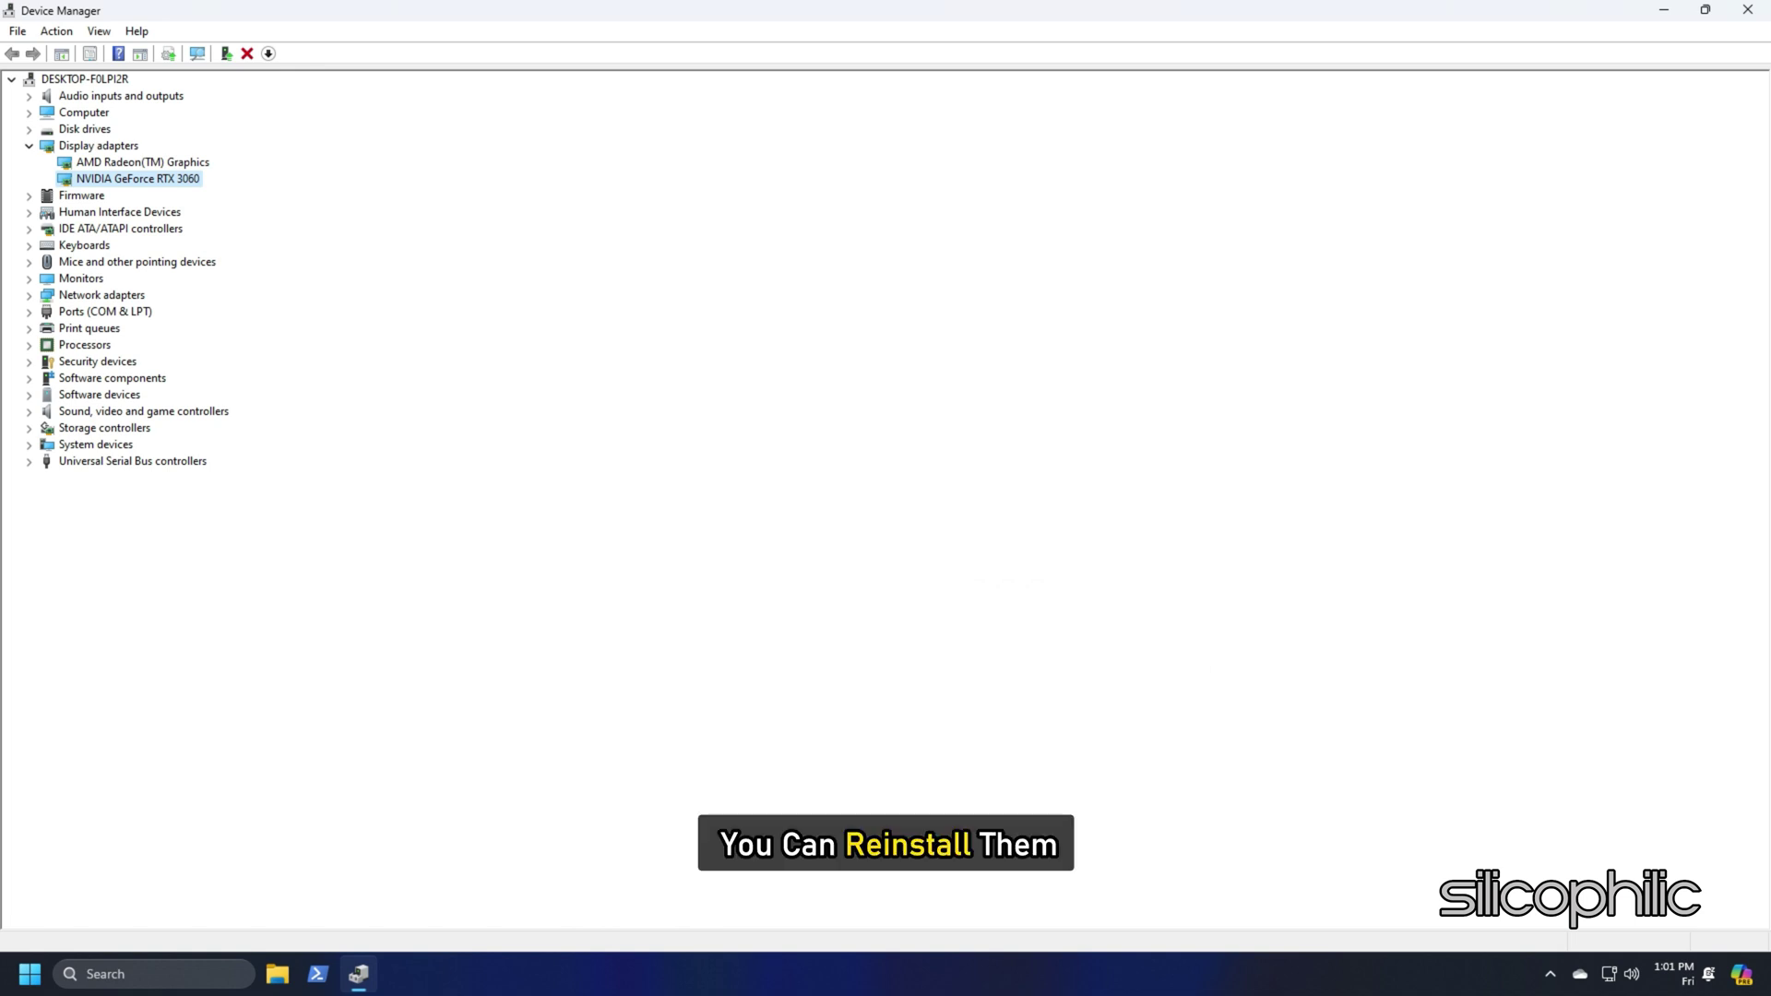
pyautogui.click(29, 146)
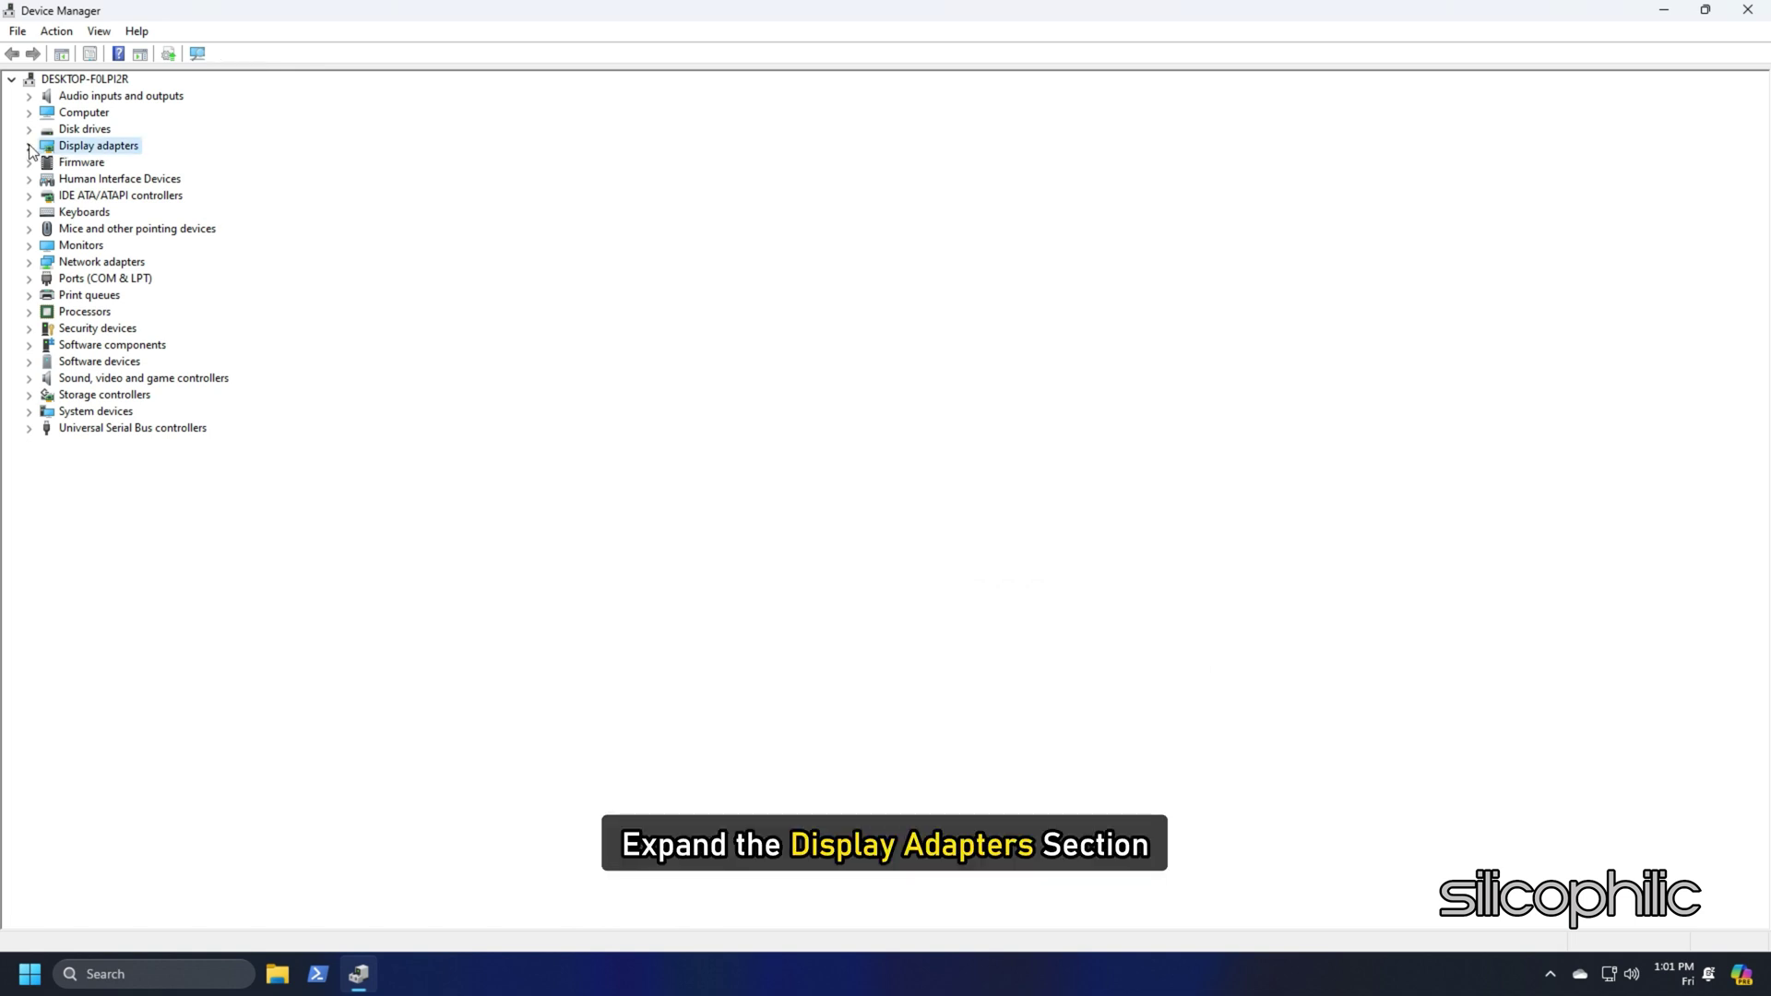
pyautogui.click(28, 146)
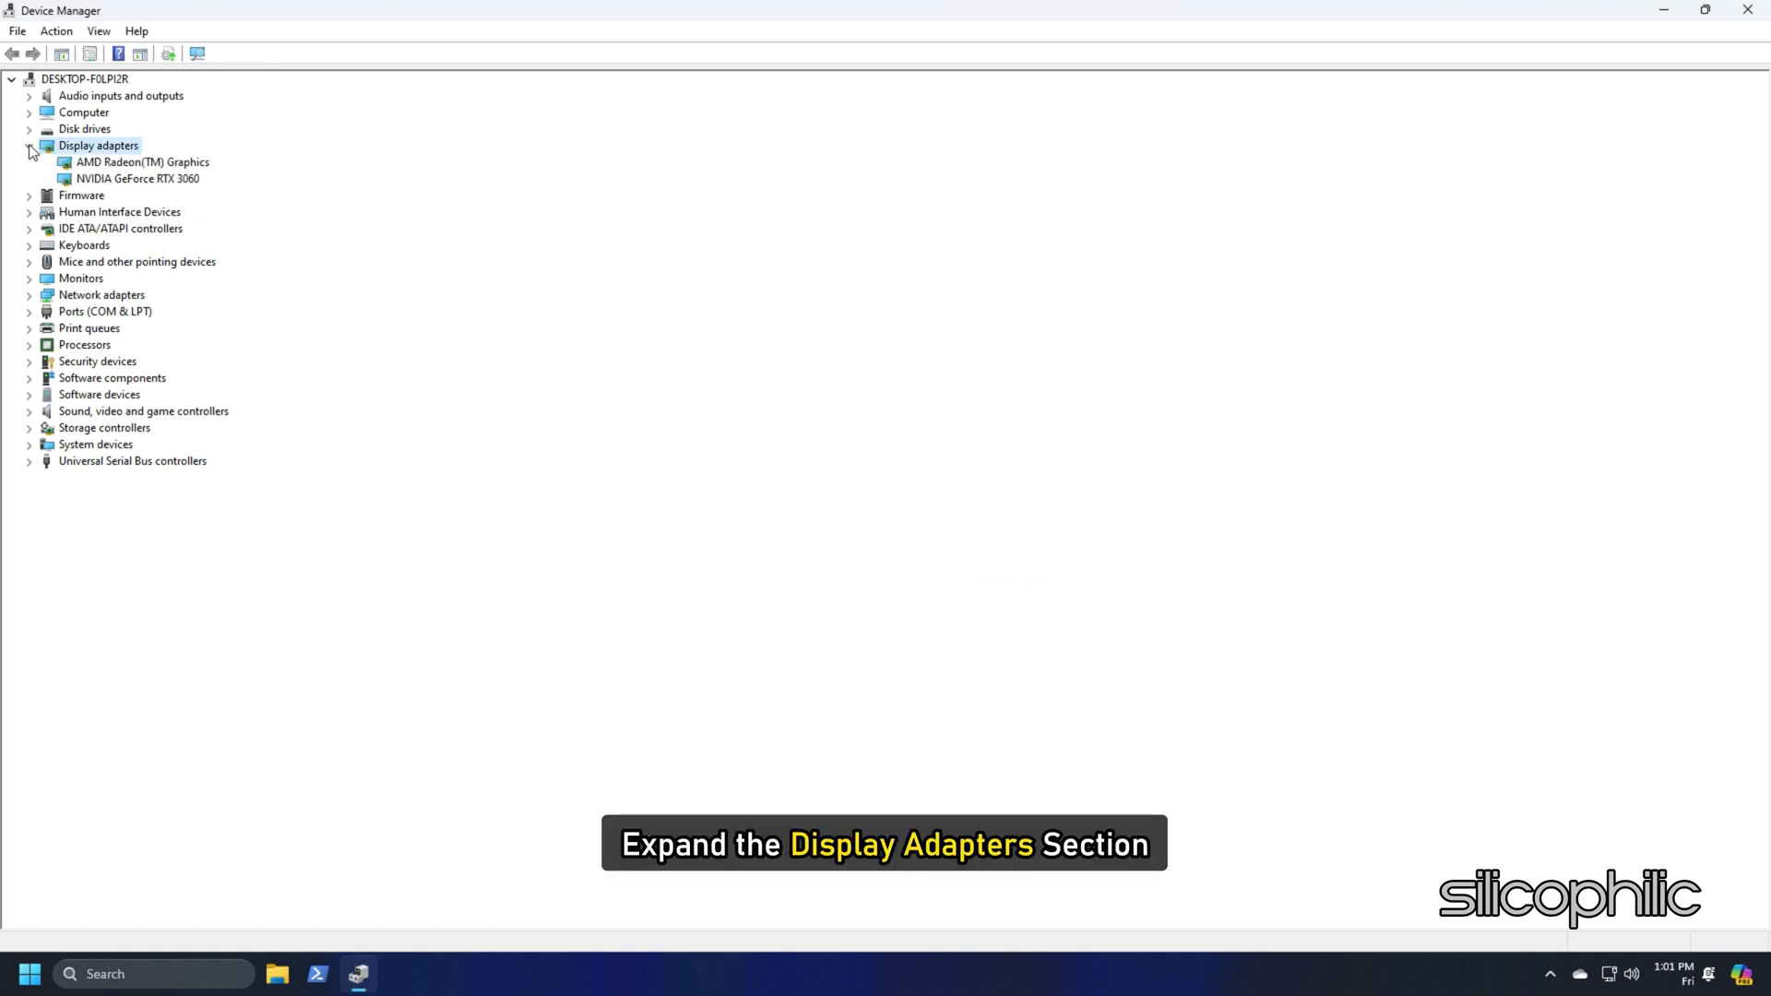
pyautogui.rightClick(78, 179)
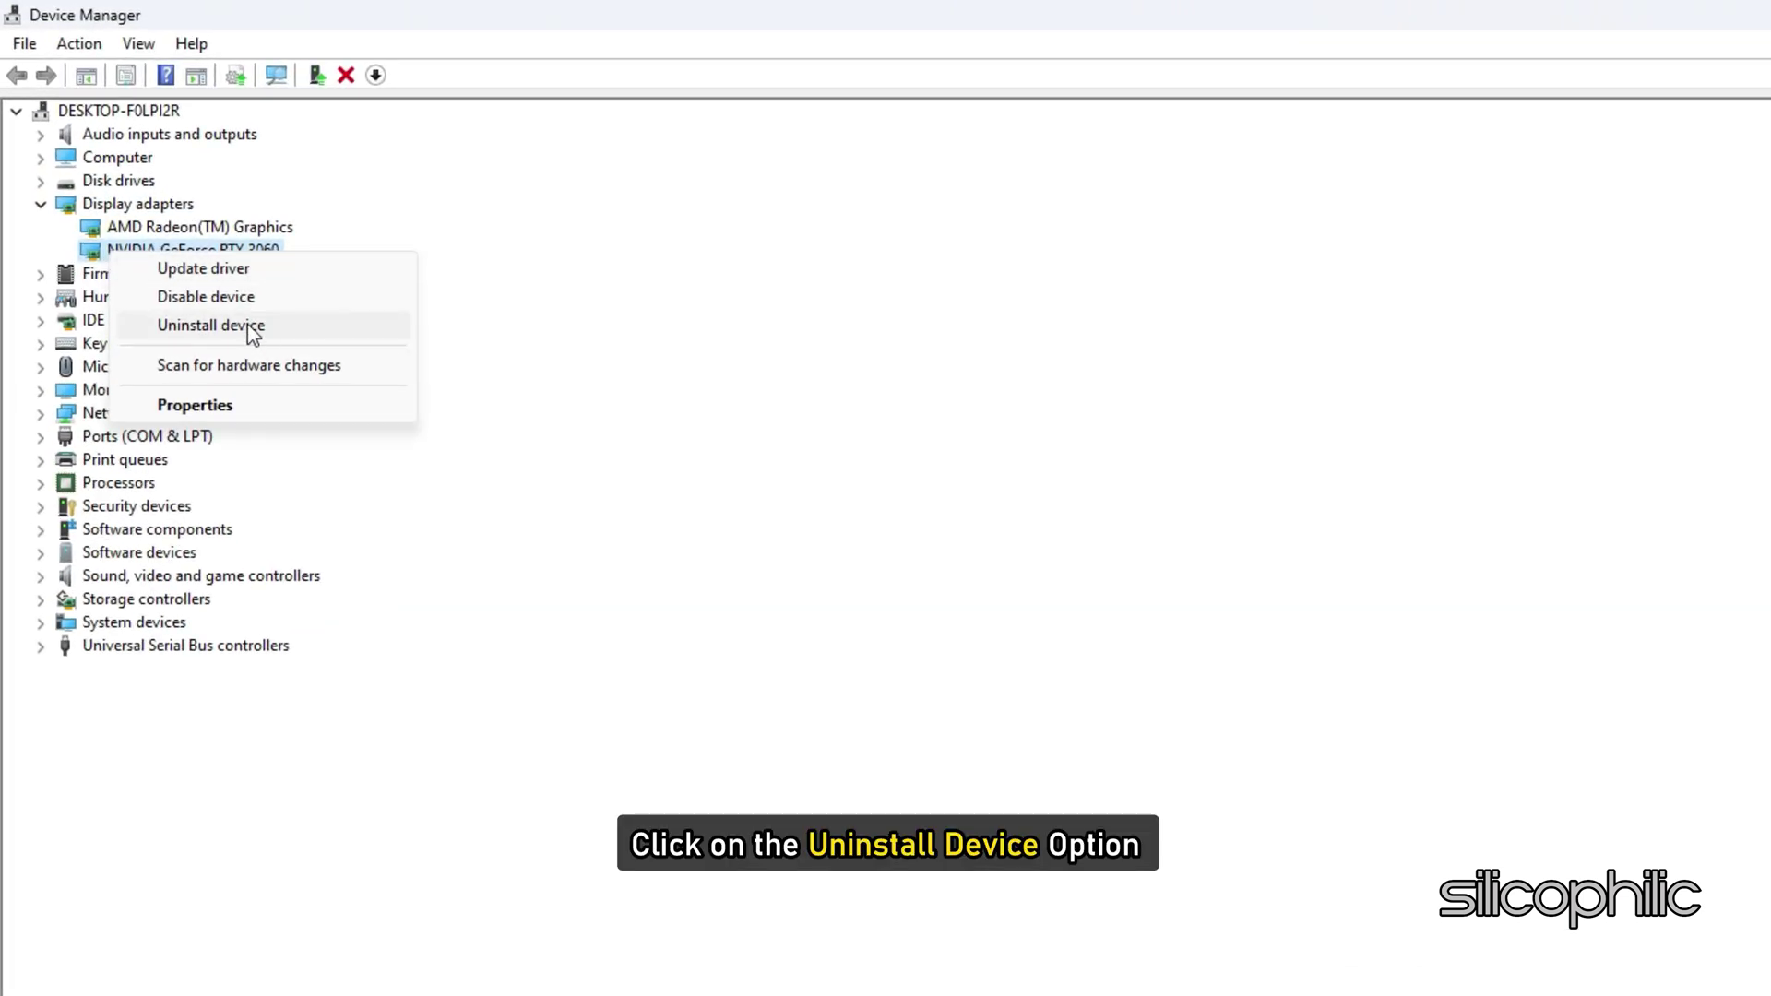
pyautogui.click(249, 329)
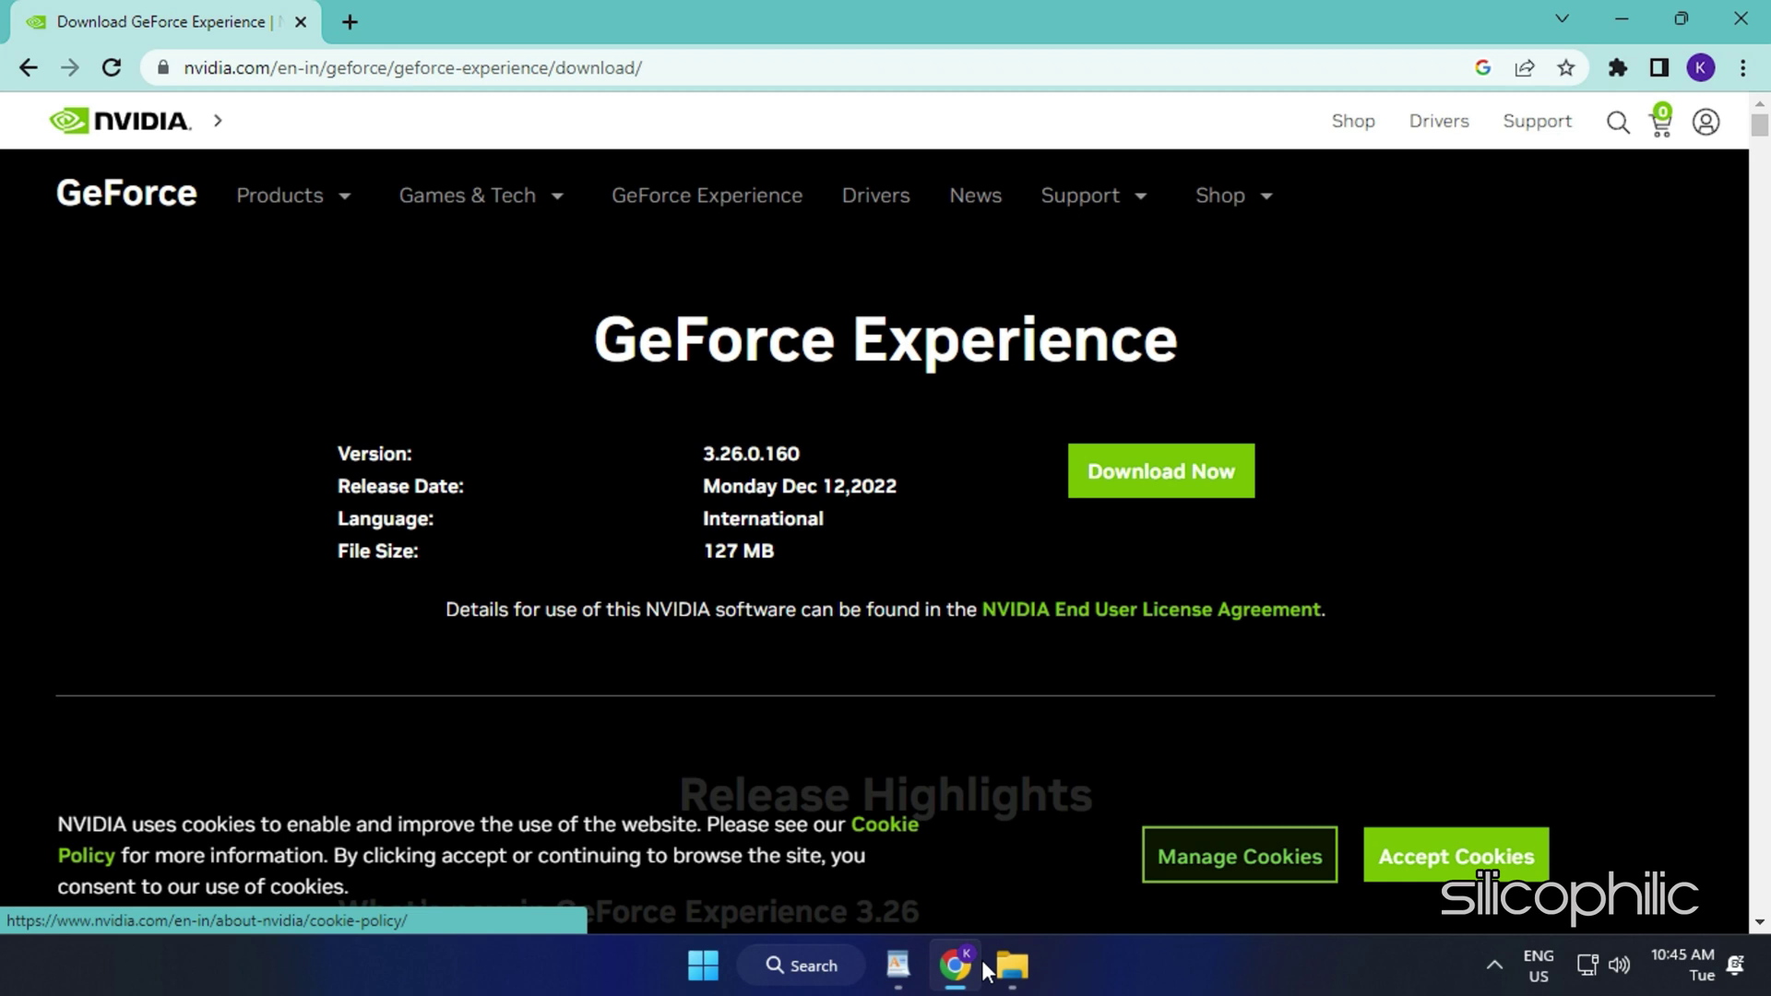
# Download and run the GeForce Experience 3.26.0.160 installer with administrator approval
pyautogui.click(1186, 491)
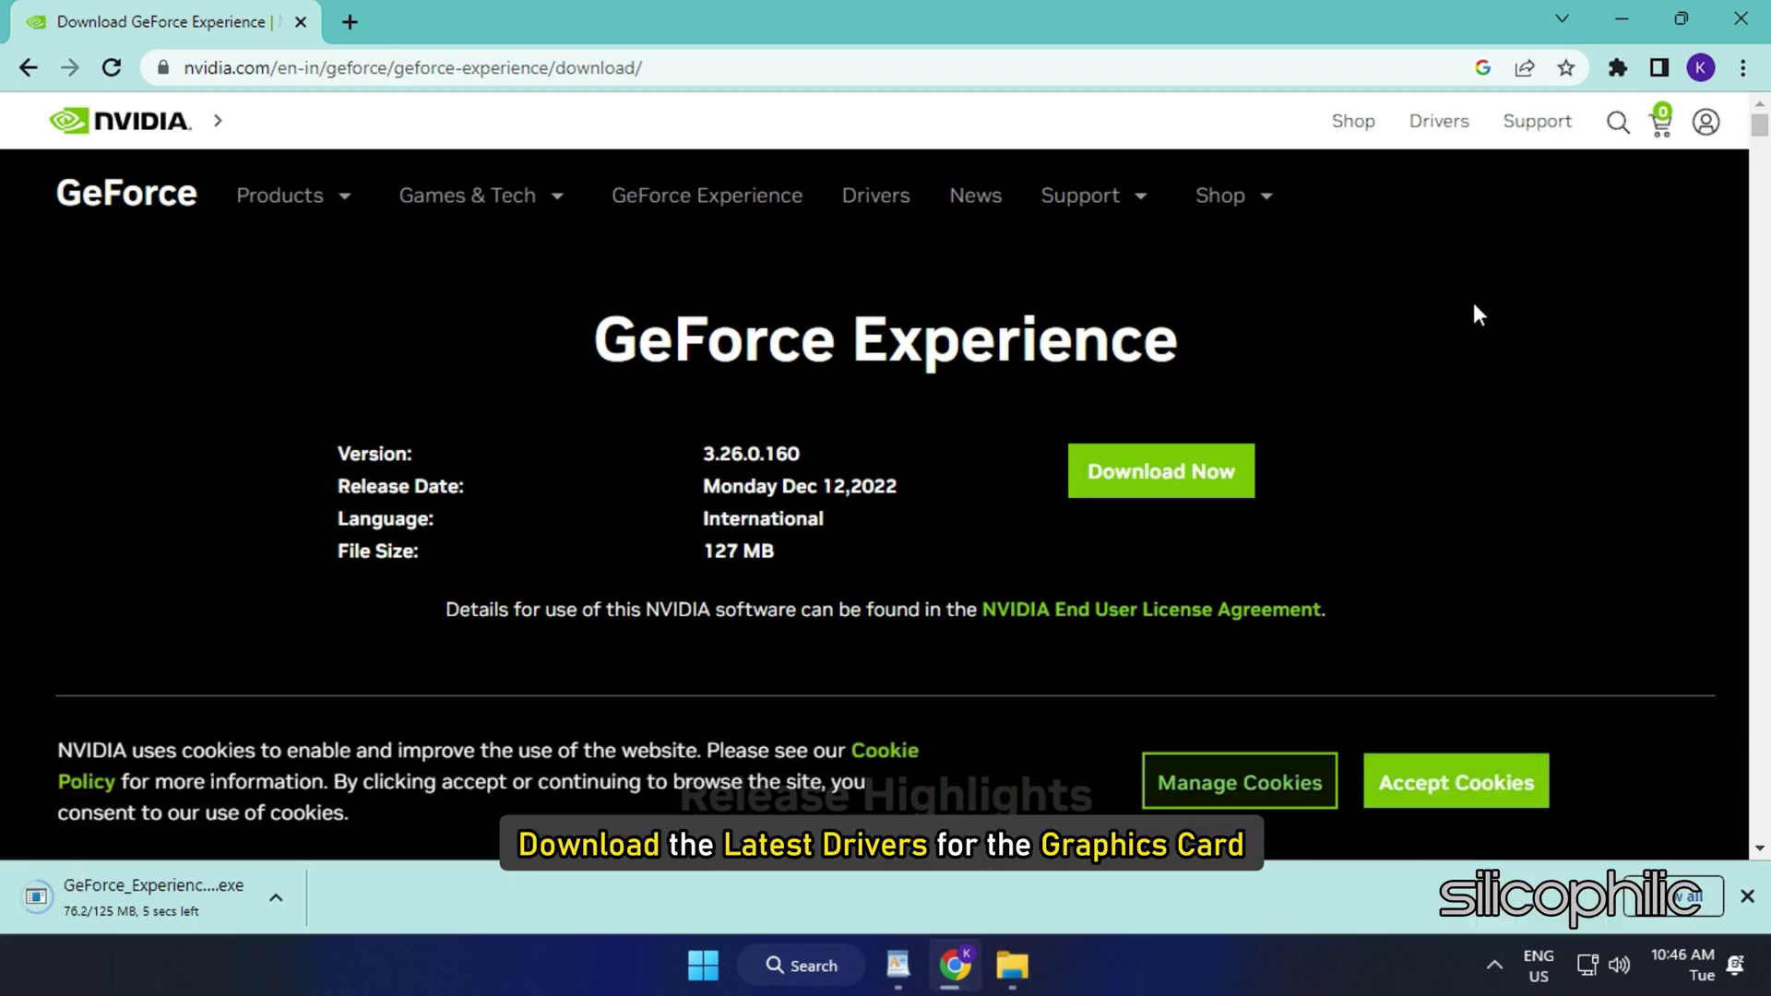
pyautogui.click(229, 897)
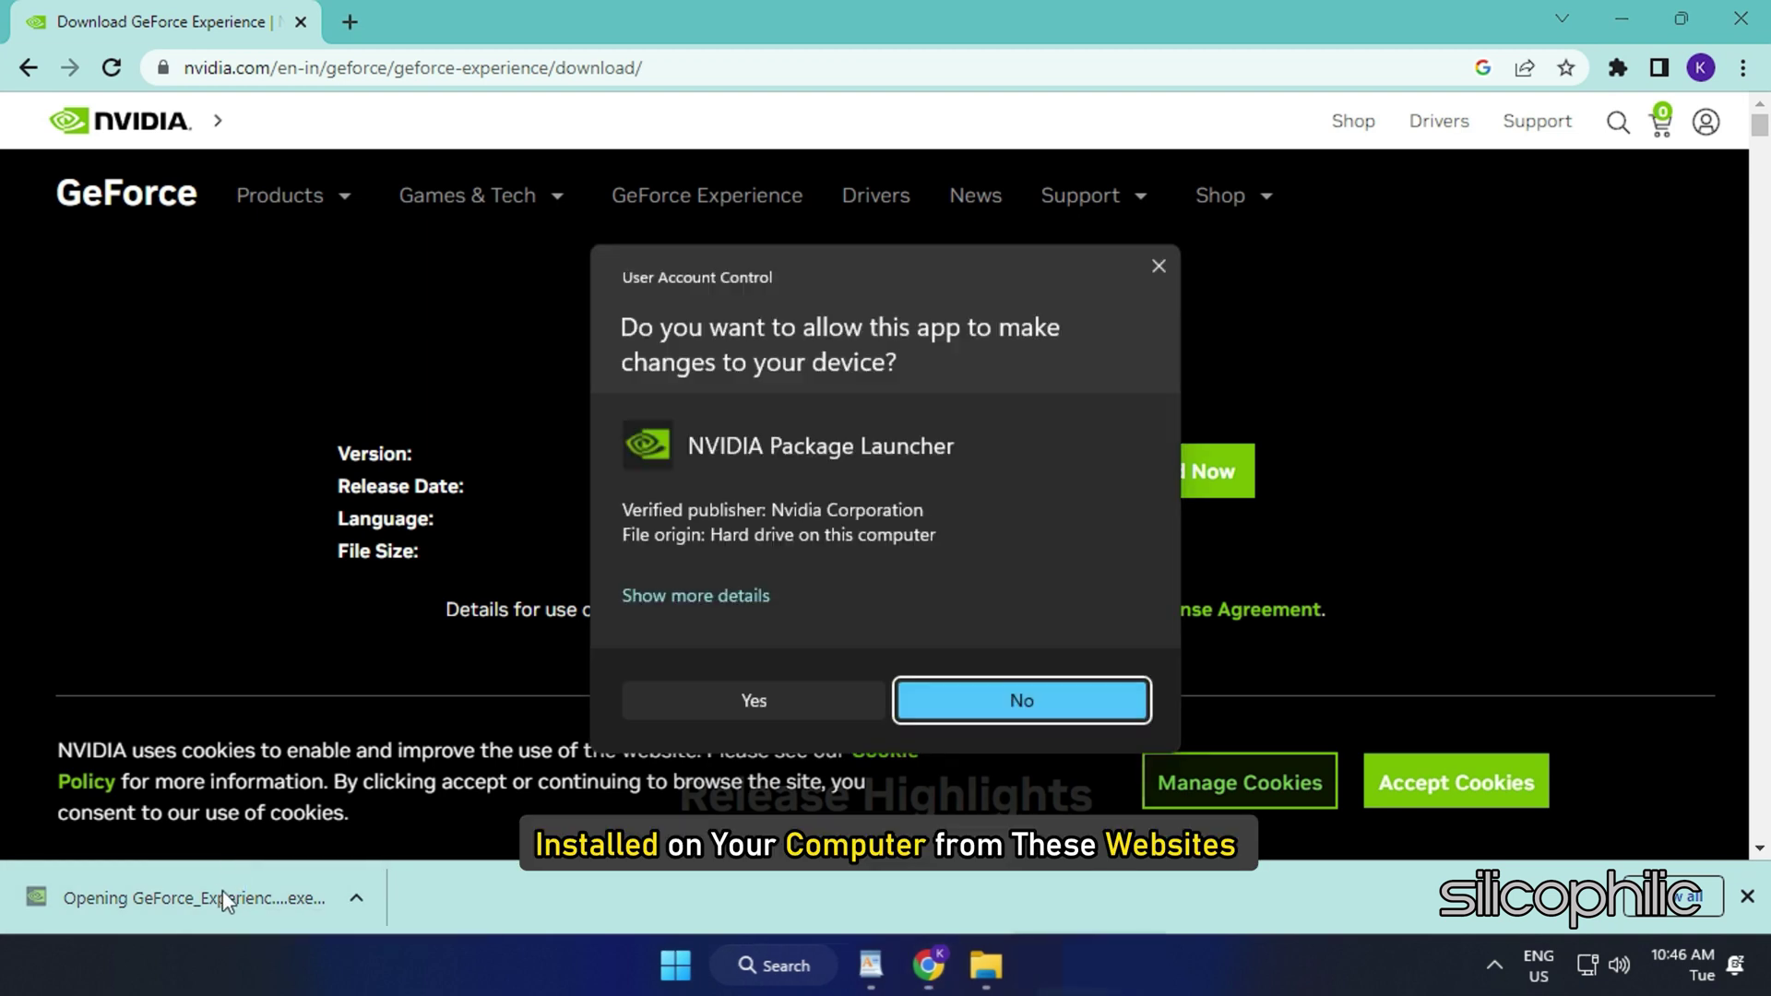
pyautogui.click(827, 705)
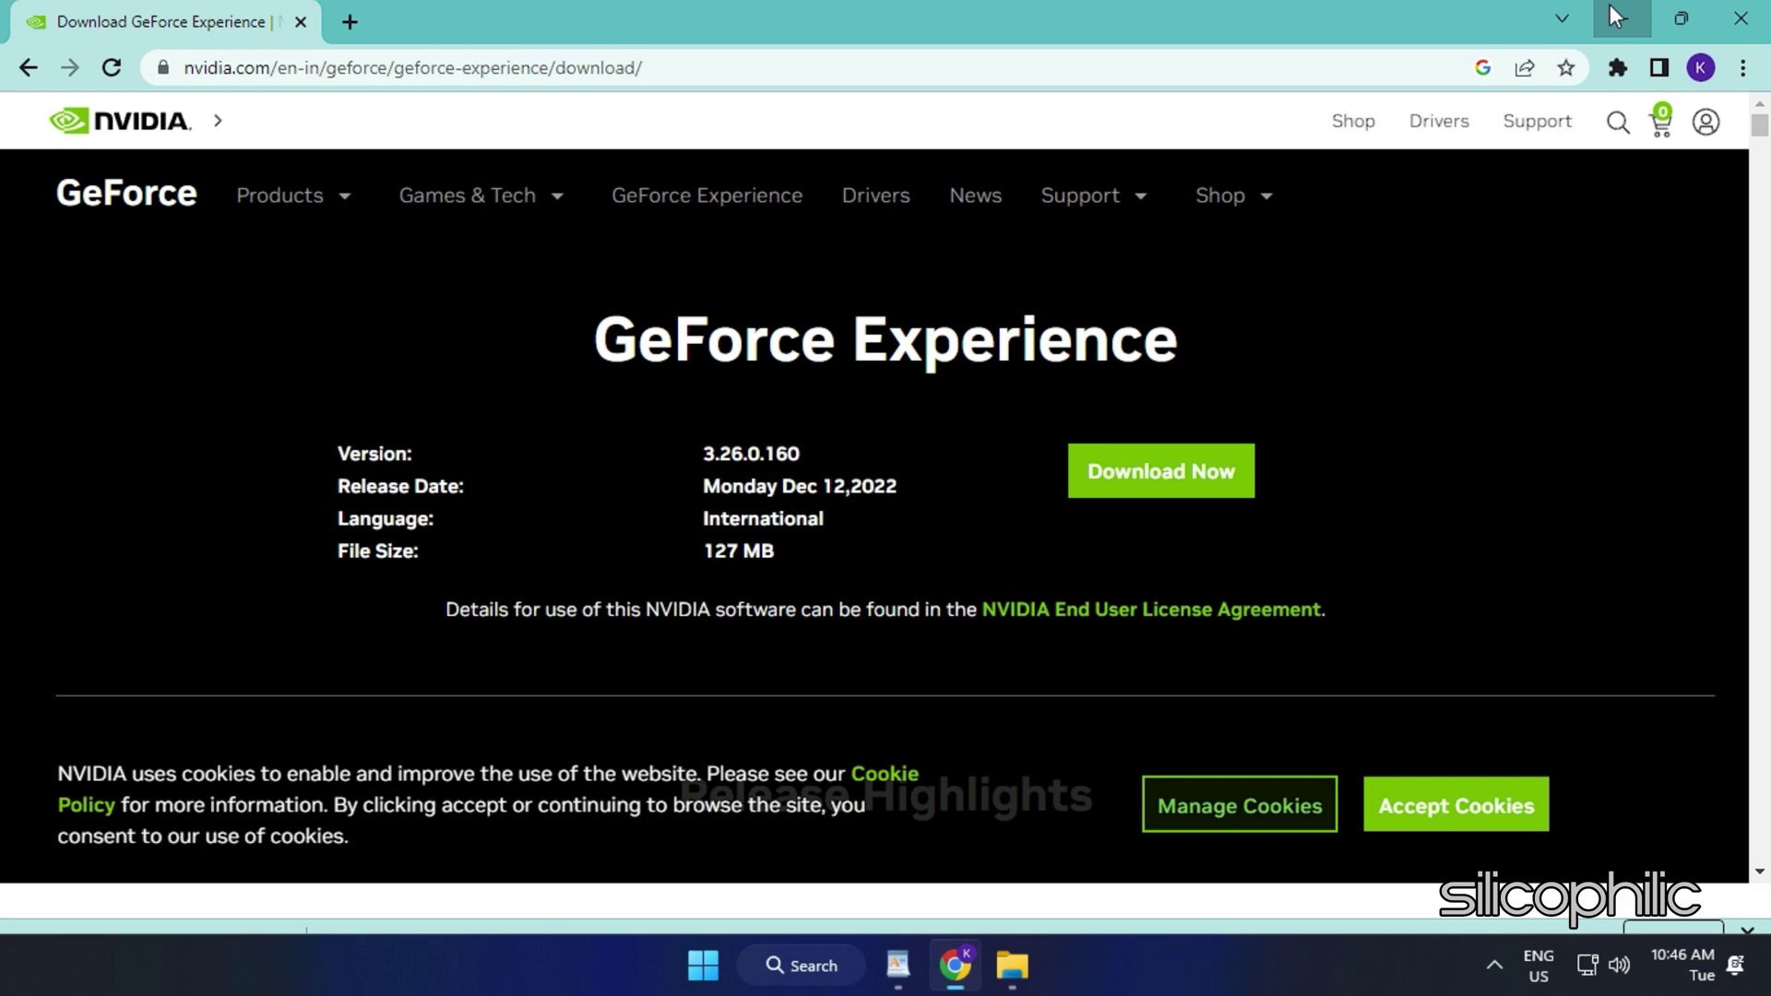
pyautogui.click(1608, 6)
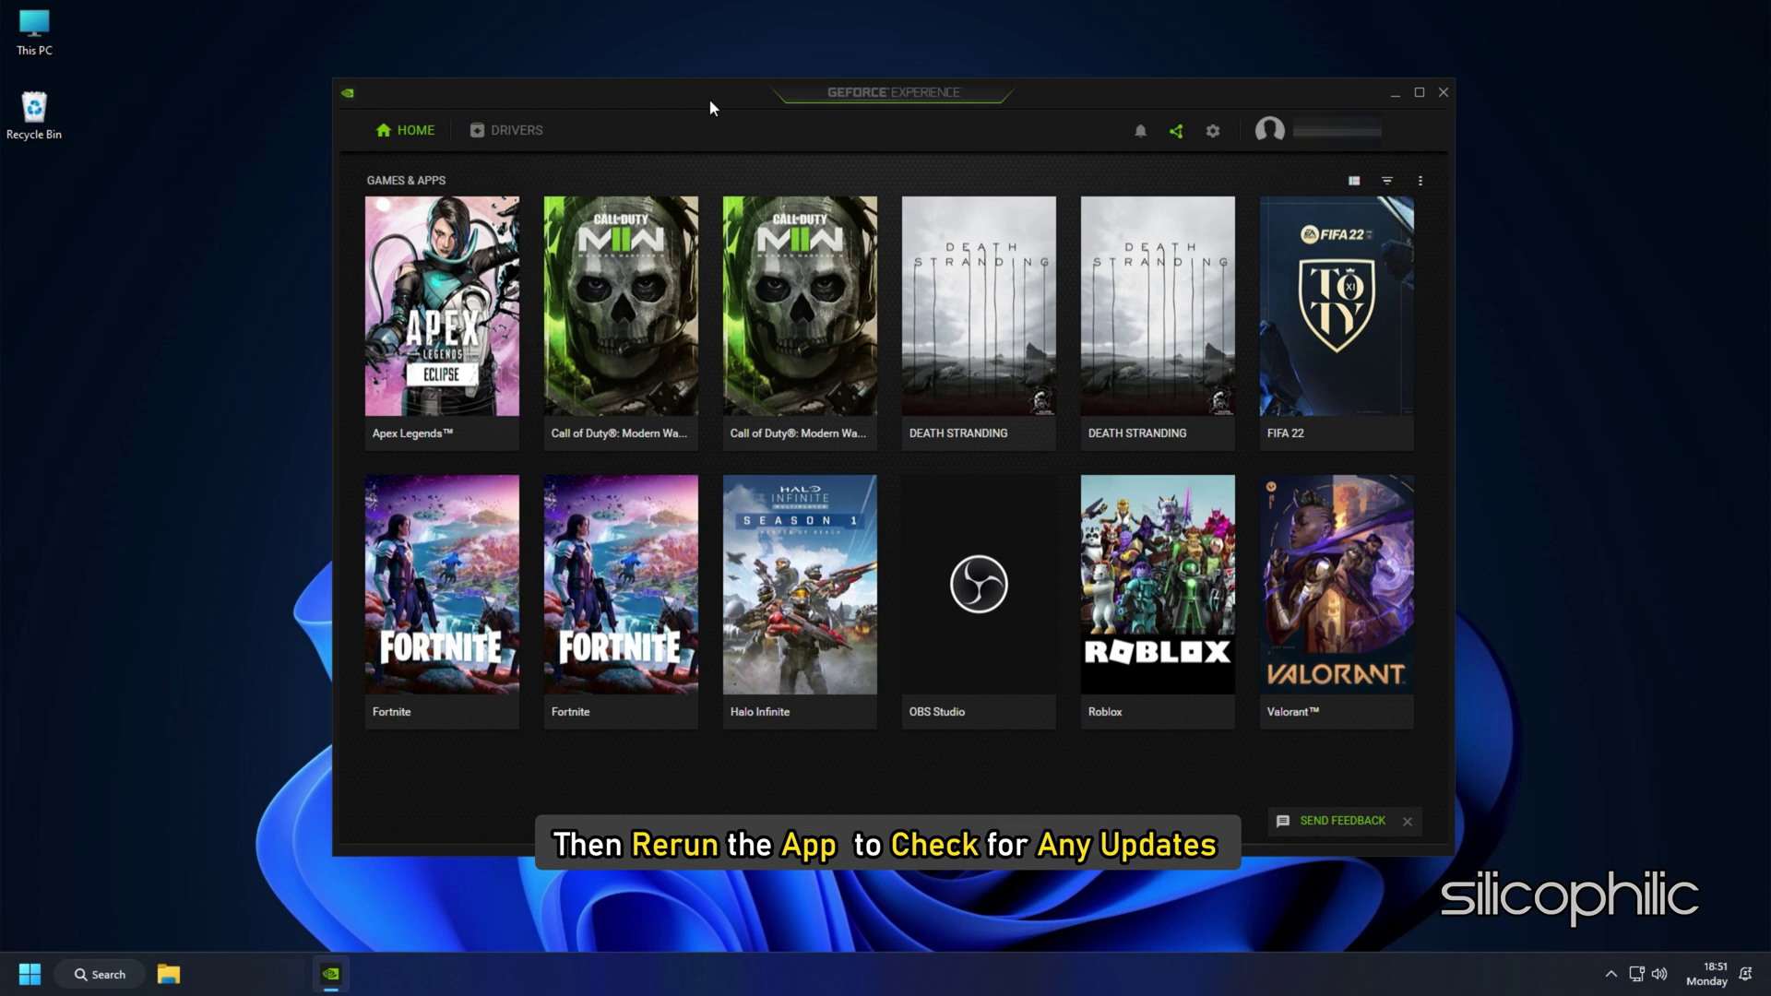
# Check for driver updates on GeForce Experience's Drivers page, confirming Game Ready Driver 528.02 is current
pyautogui.click(539, 132)
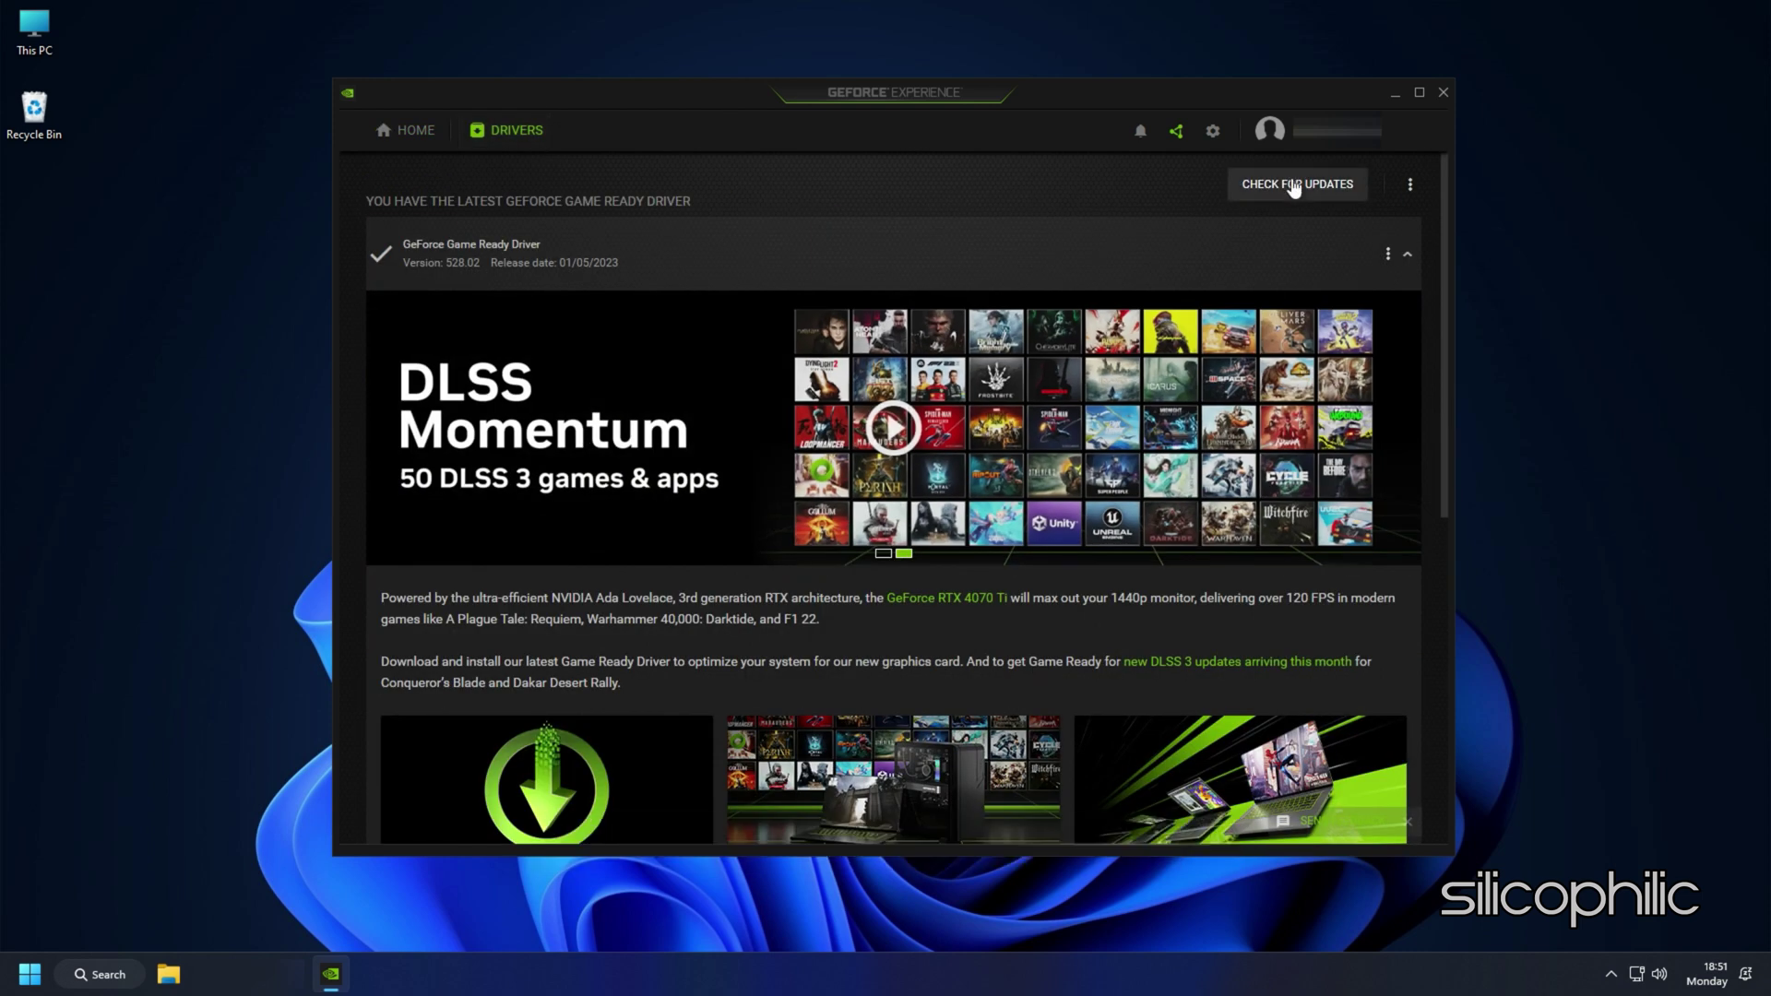
pyautogui.click(1298, 184)
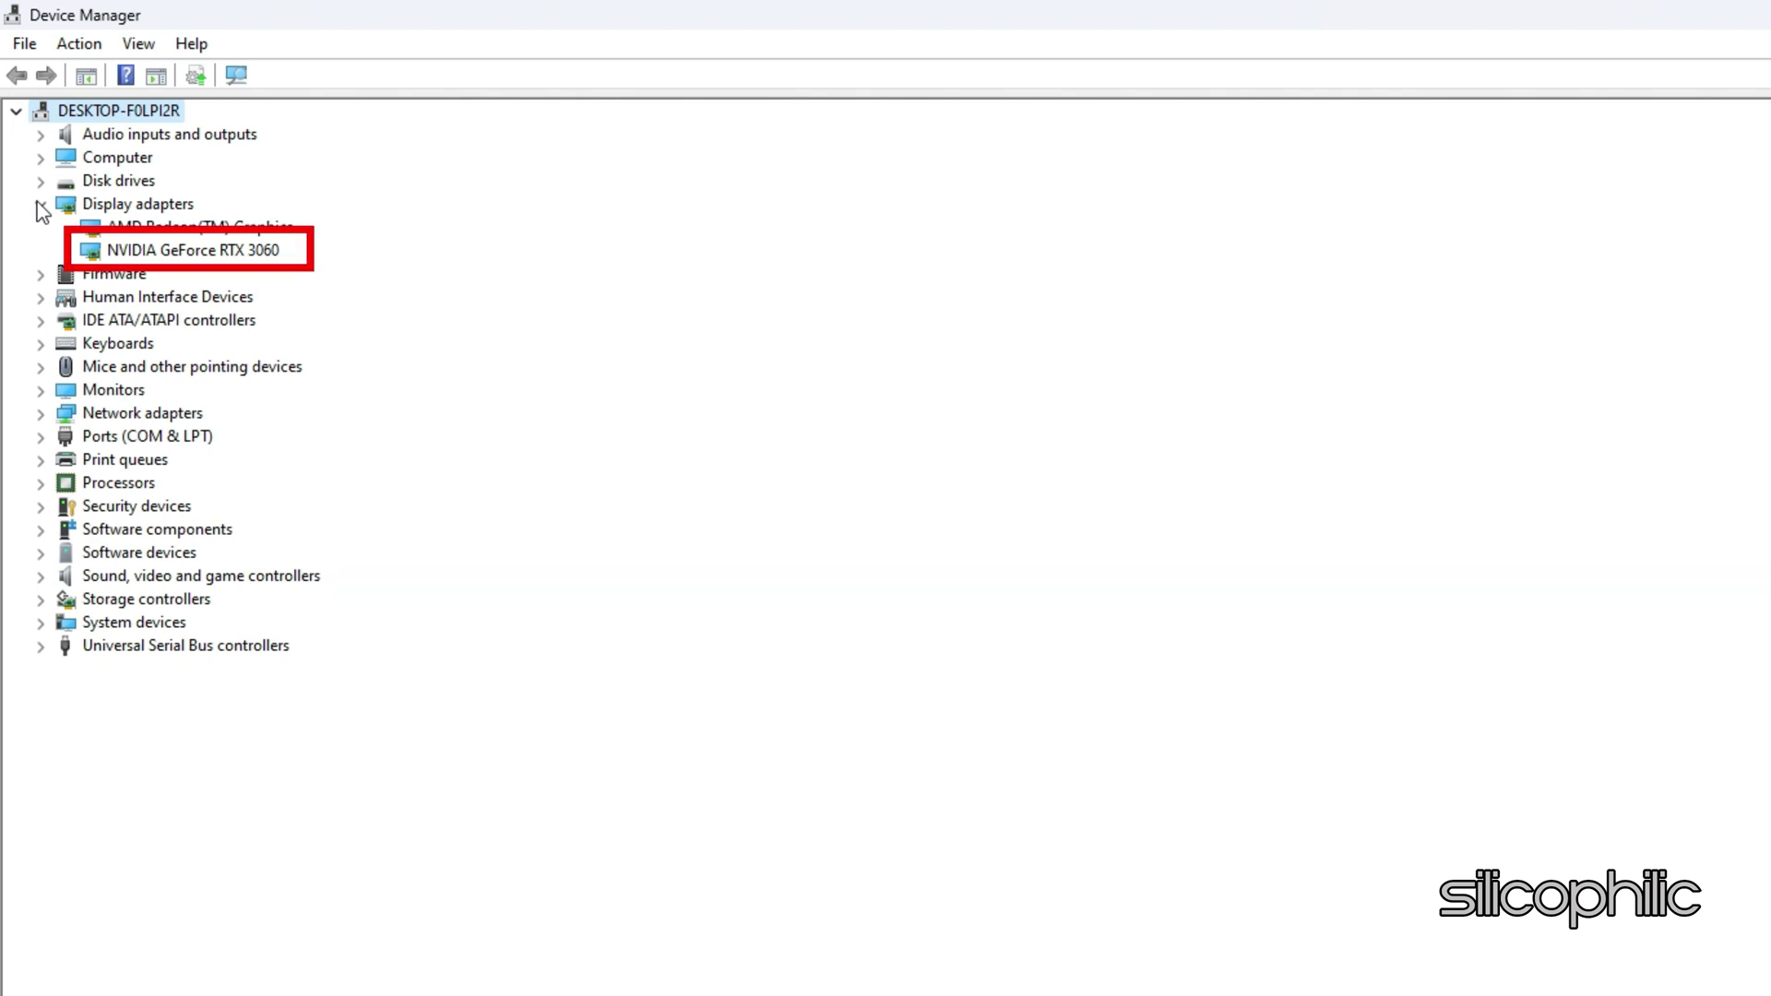
pyautogui.click(198, 252)
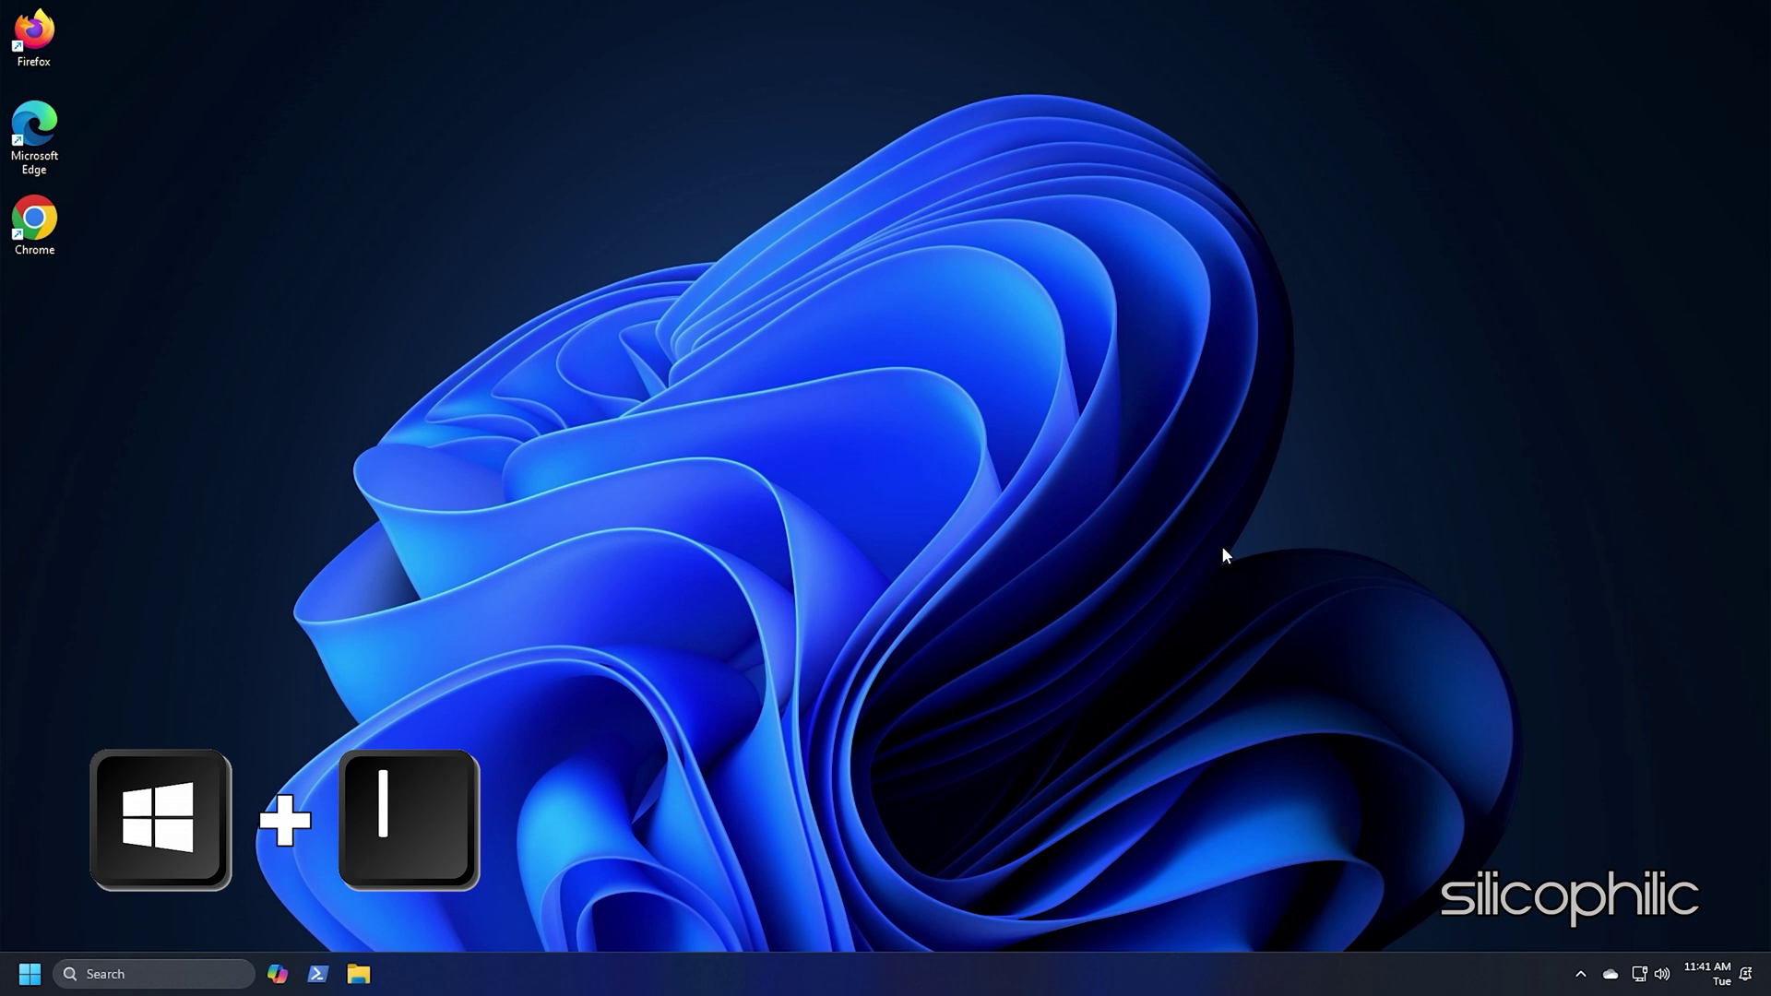
# Open the per-app Graphics settings under System > Display in Windows Settings
pyautogui.press('super+i')
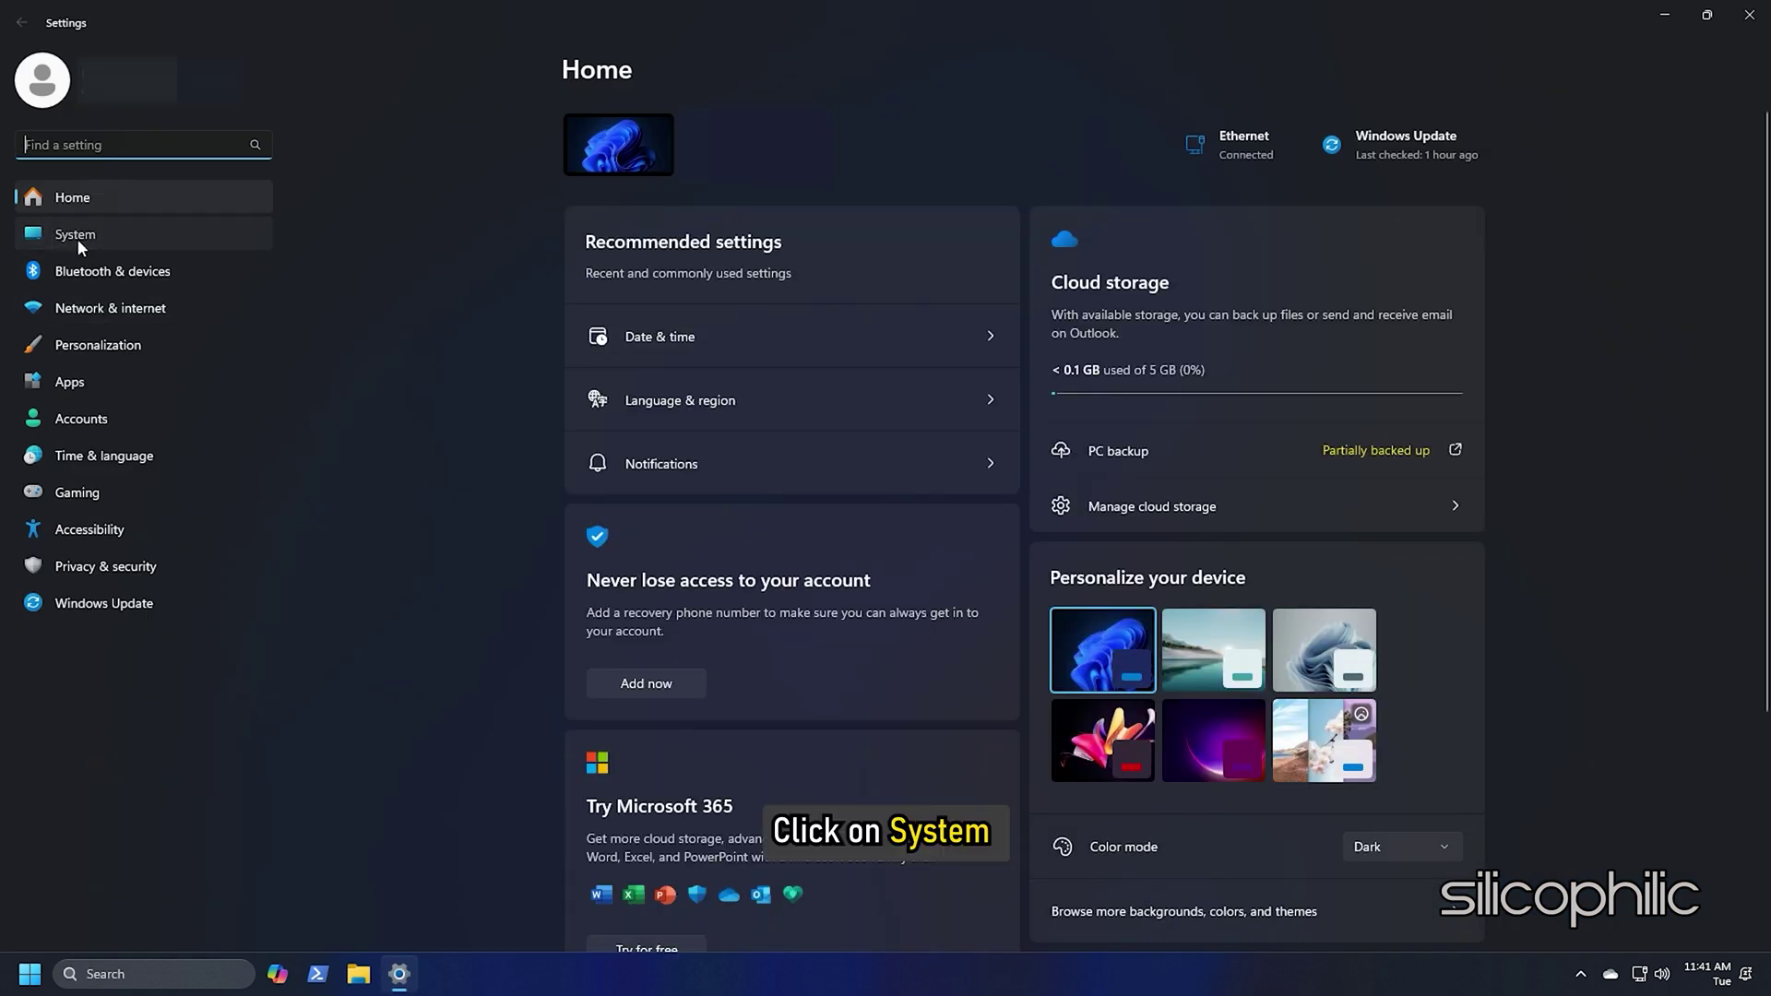
pyautogui.click(78, 240)
pyautogui.click(678, 244)
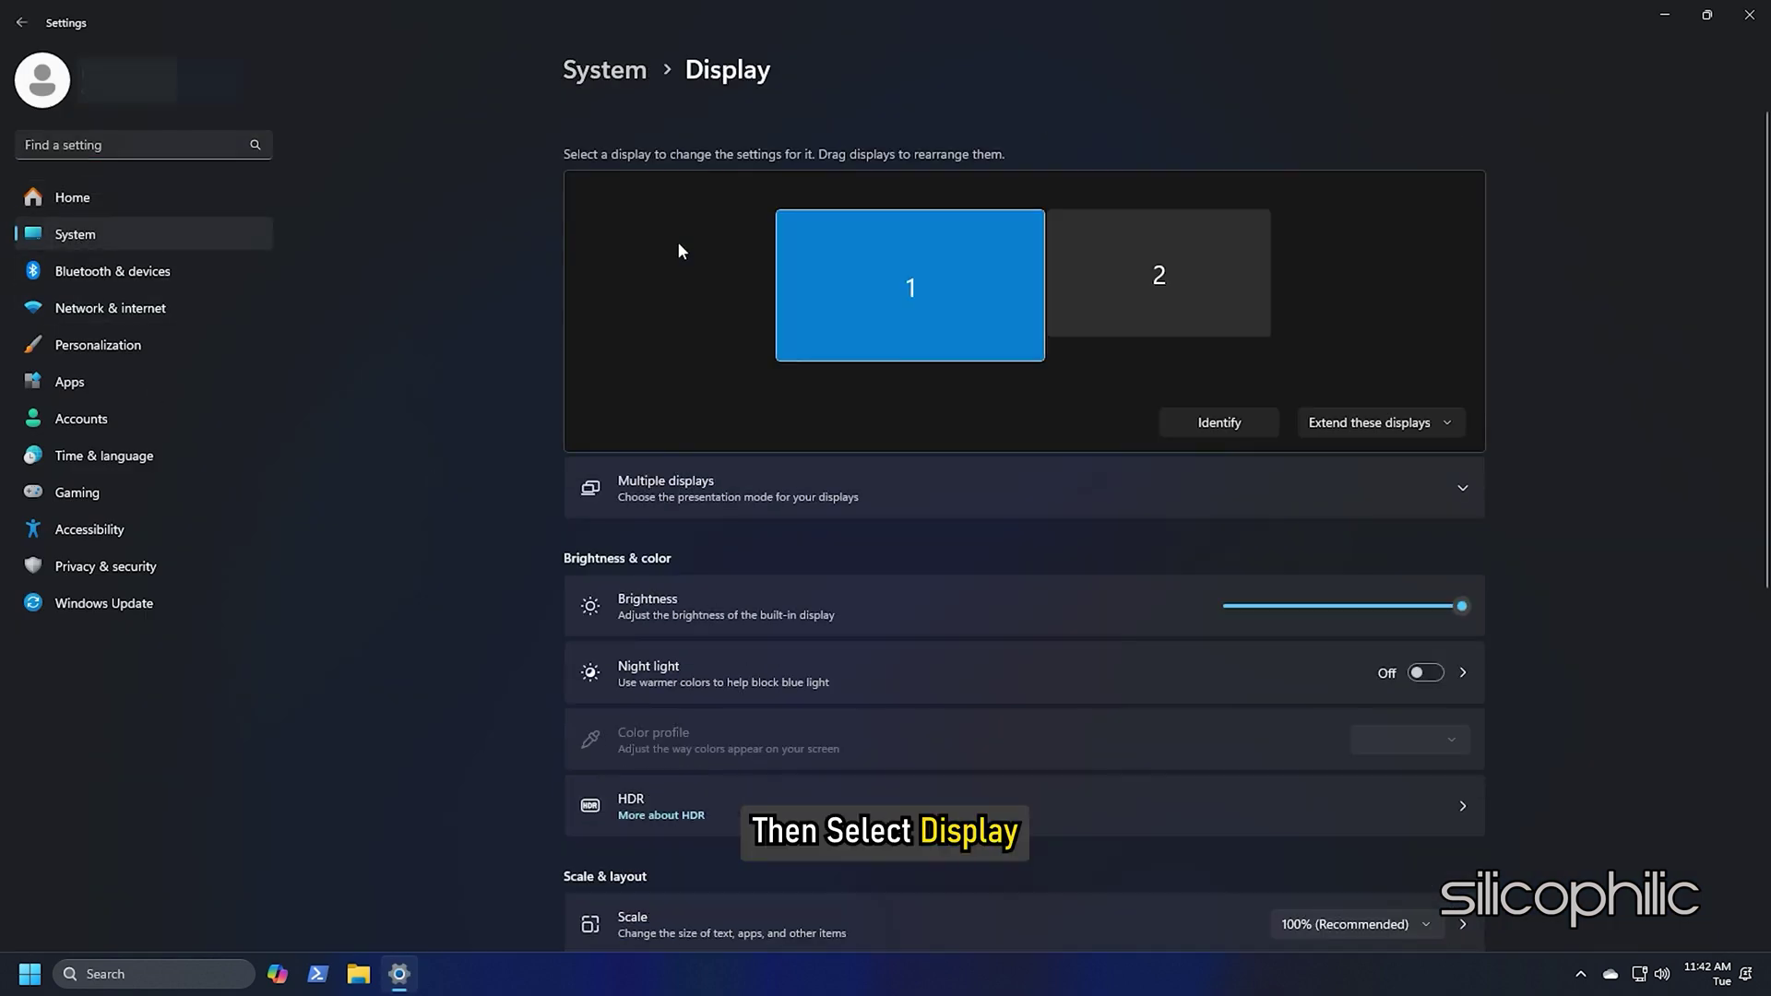
pyautogui.scroll(-6, 909, 539)
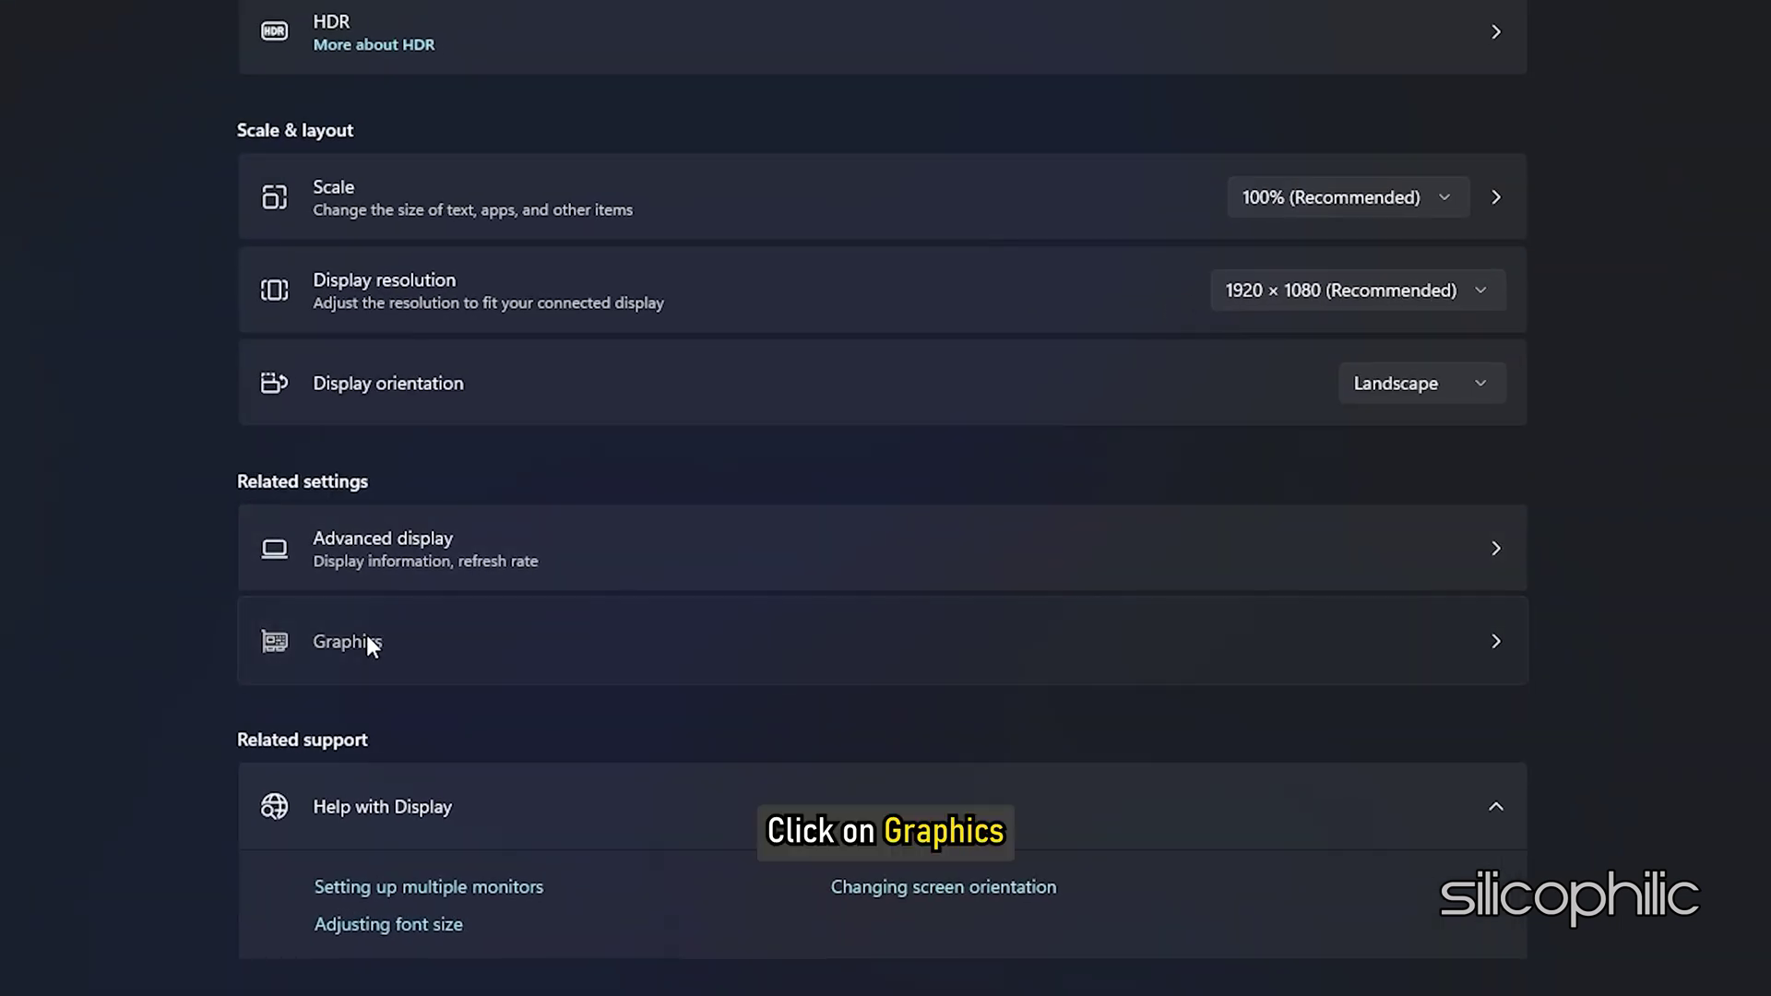
pyautogui.click(368, 637)
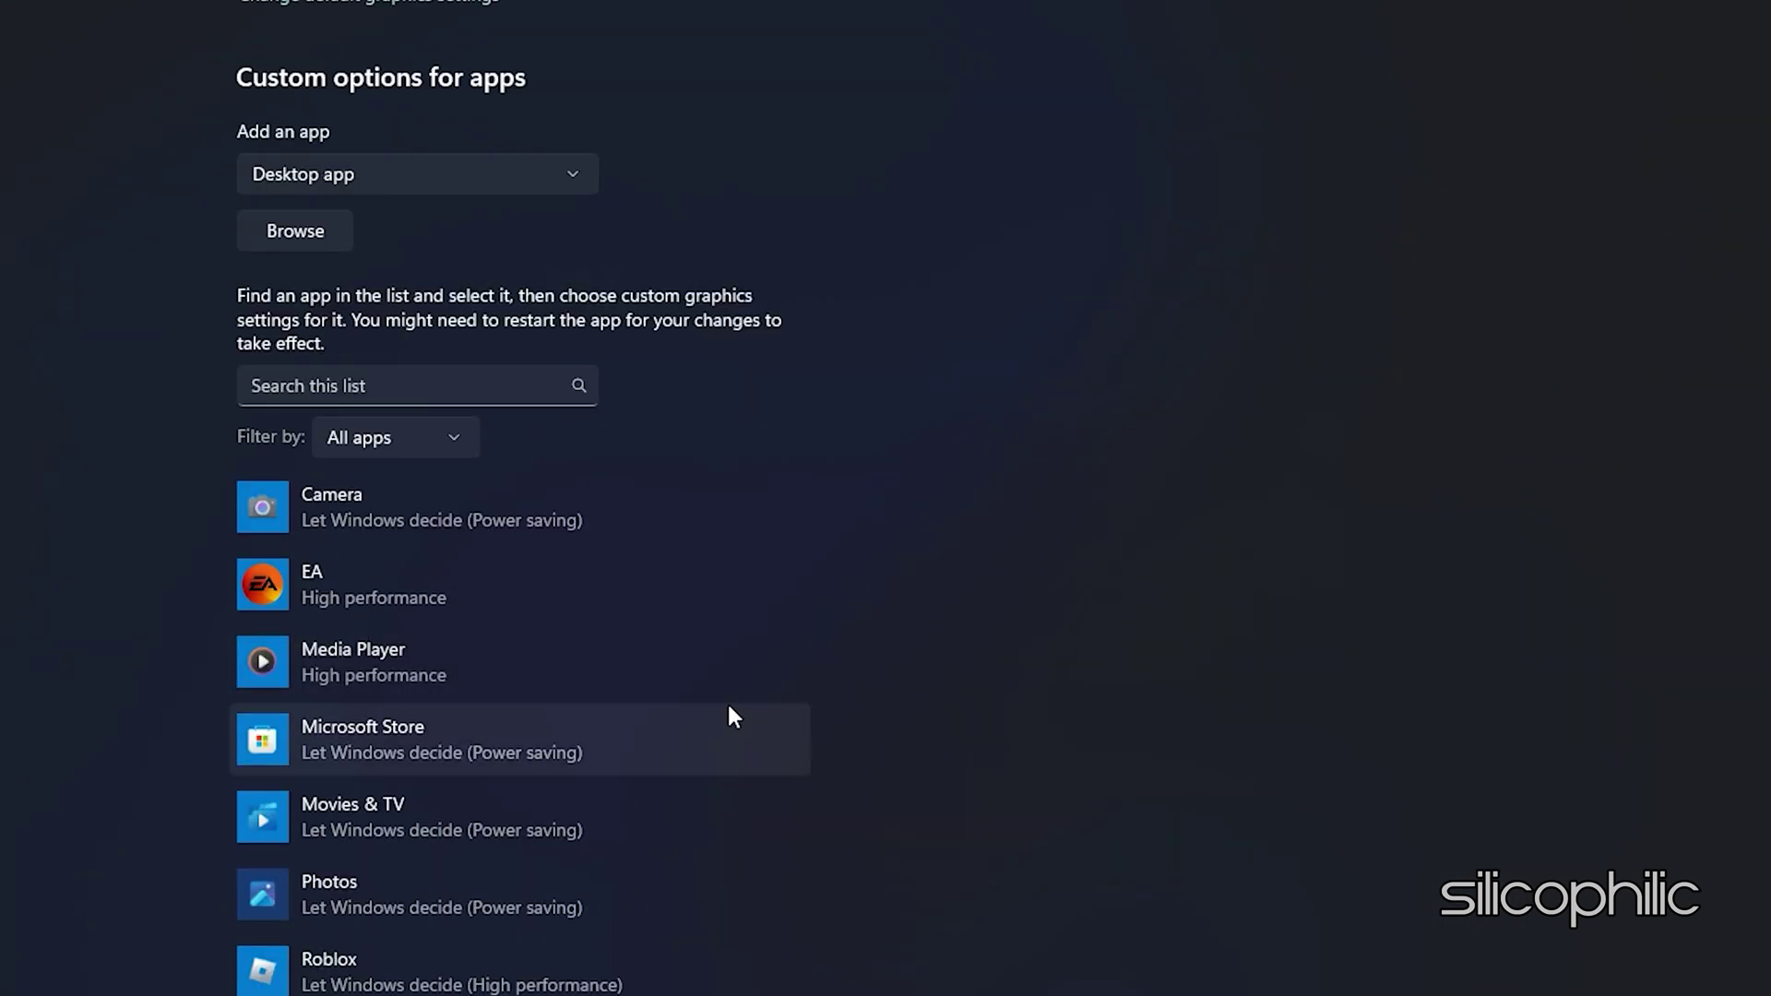
# Add FC25.exe from the EA SPORTS FC 25 folder and save it as High performance
pyautogui.click(292, 231)
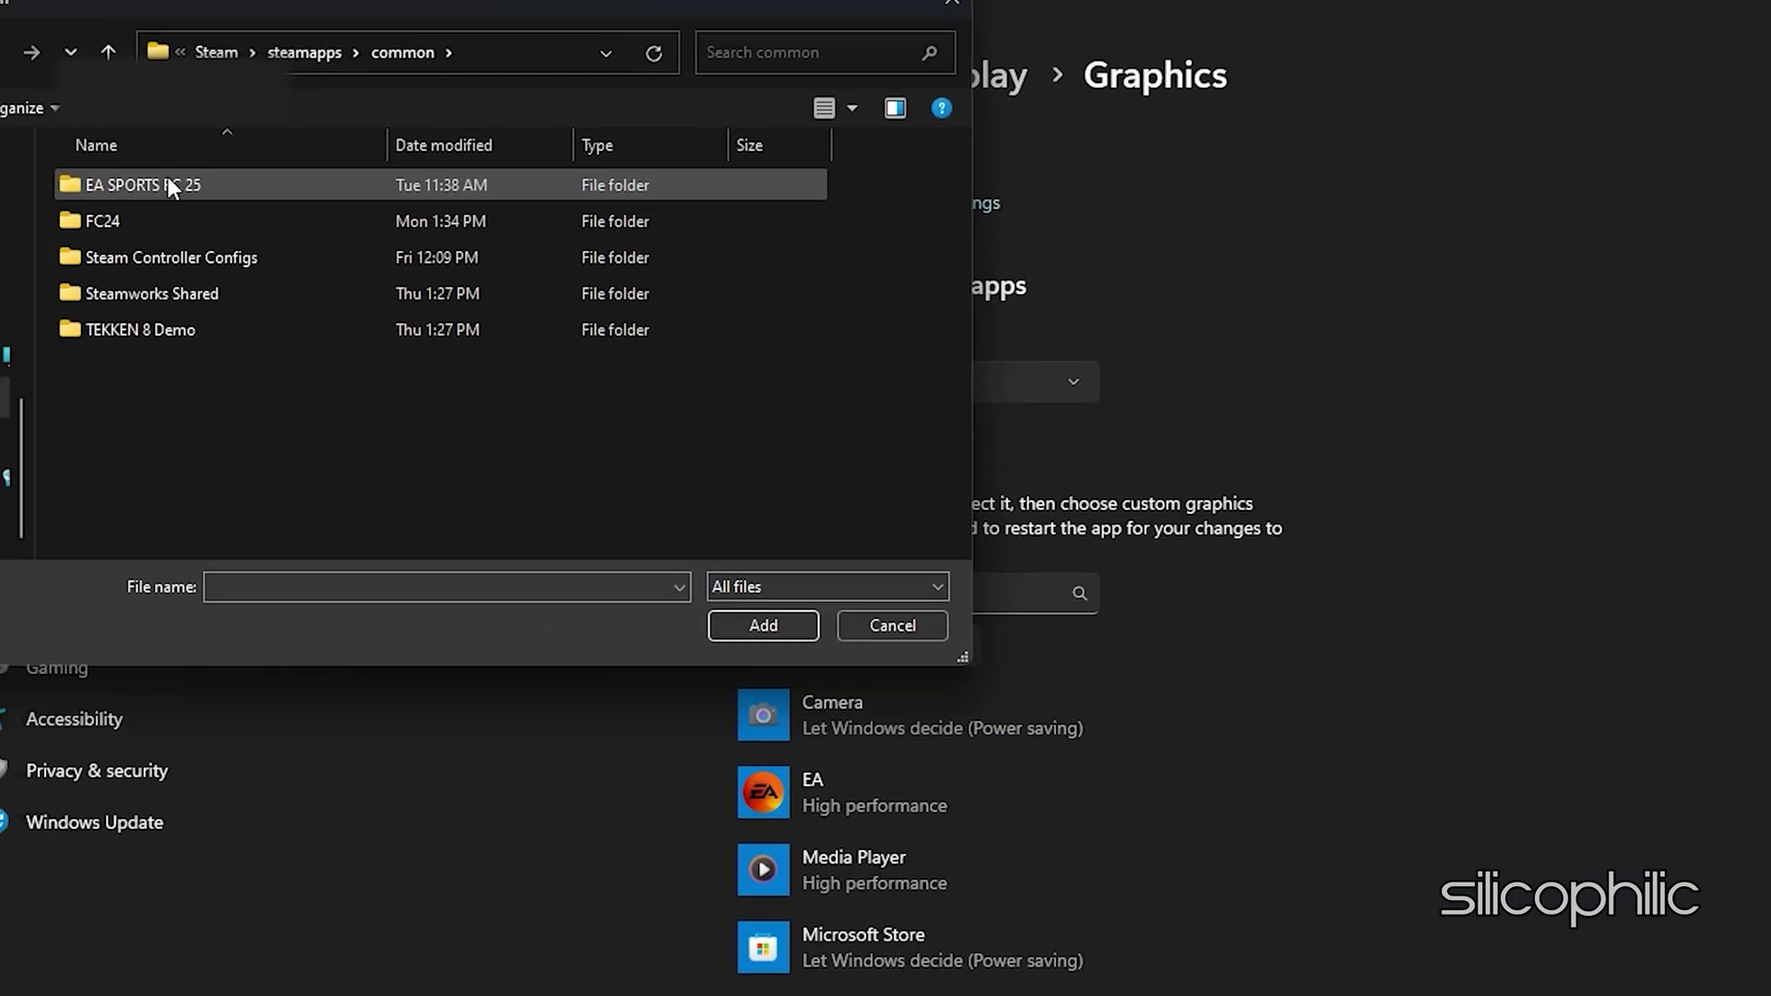
pyautogui.doubleClick(218, 199)
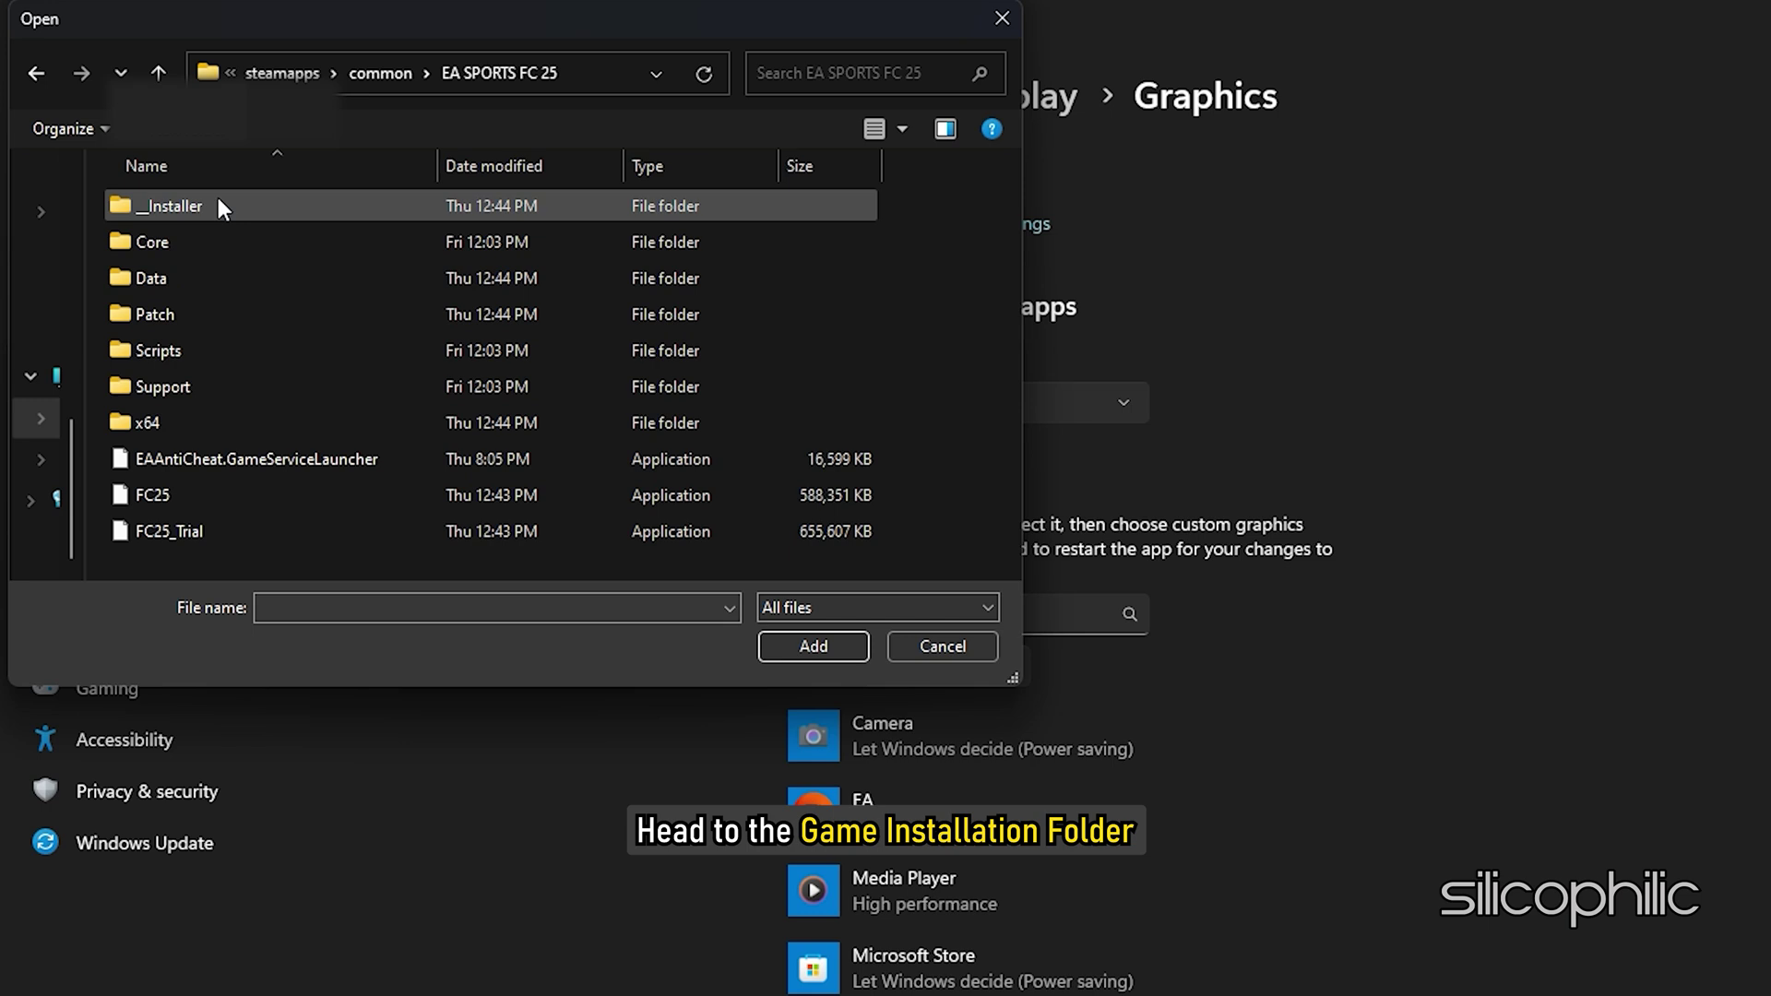
pyautogui.click(178, 492)
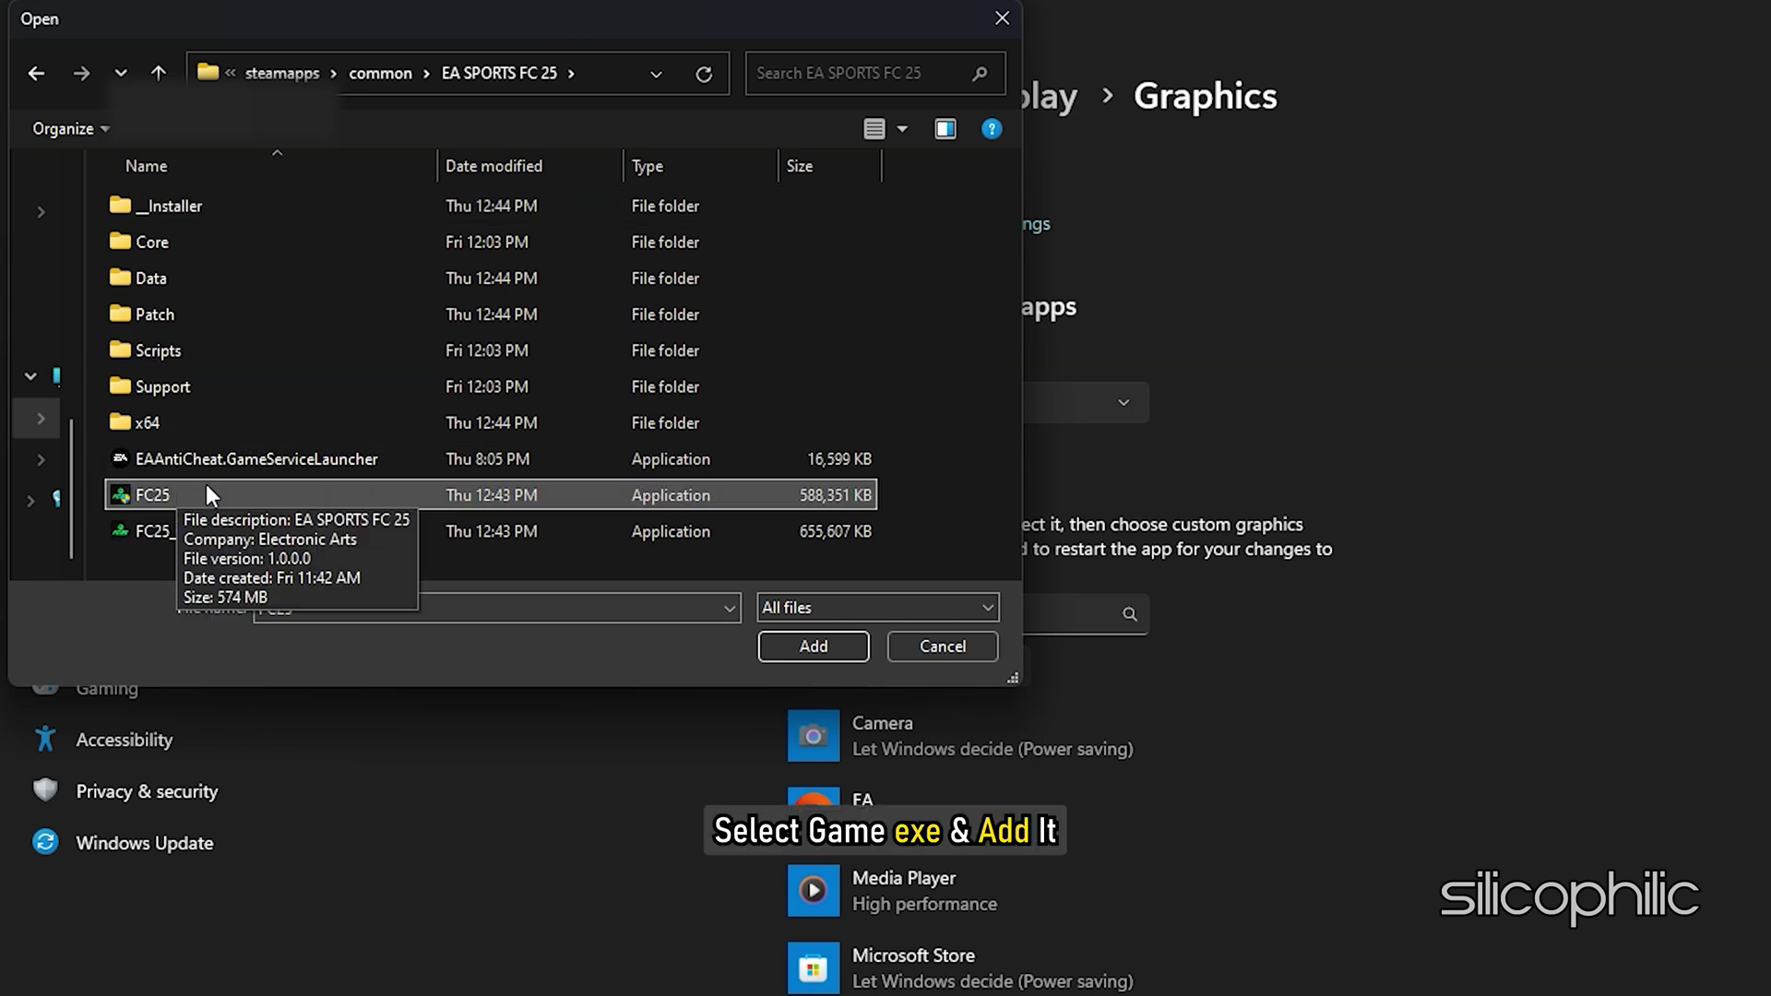
pyautogui.click(821, 648)
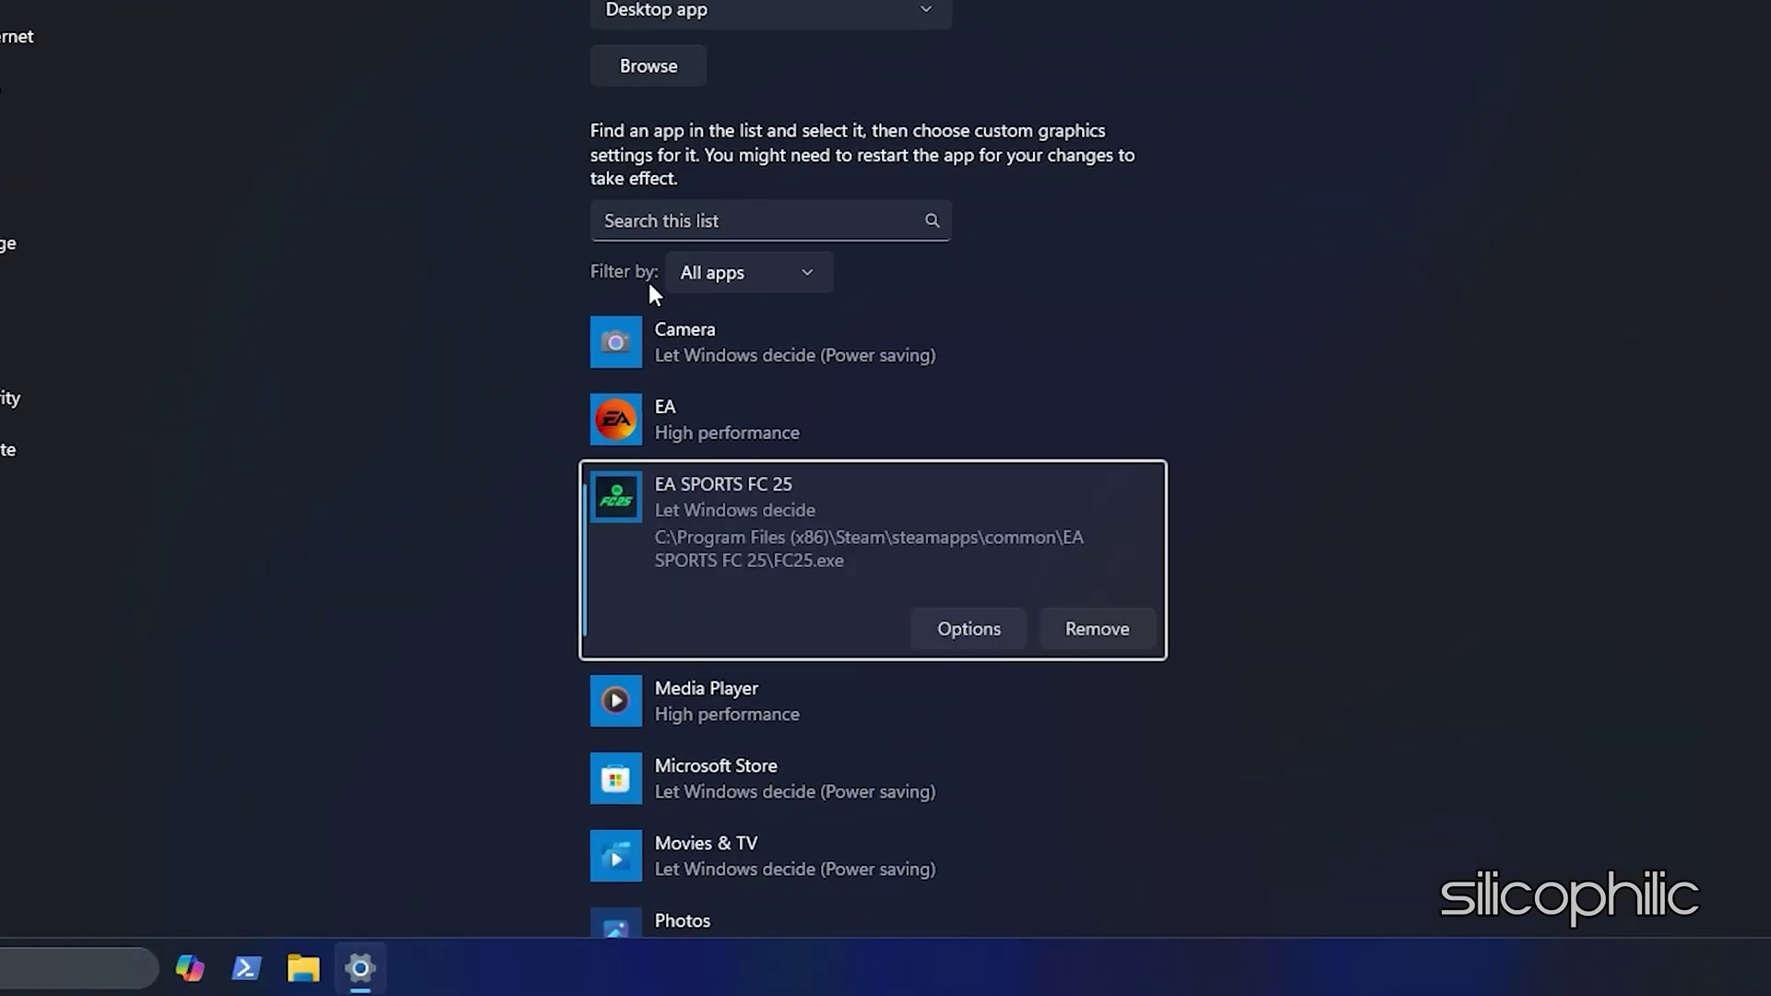
pyautogui.click(973, 628)
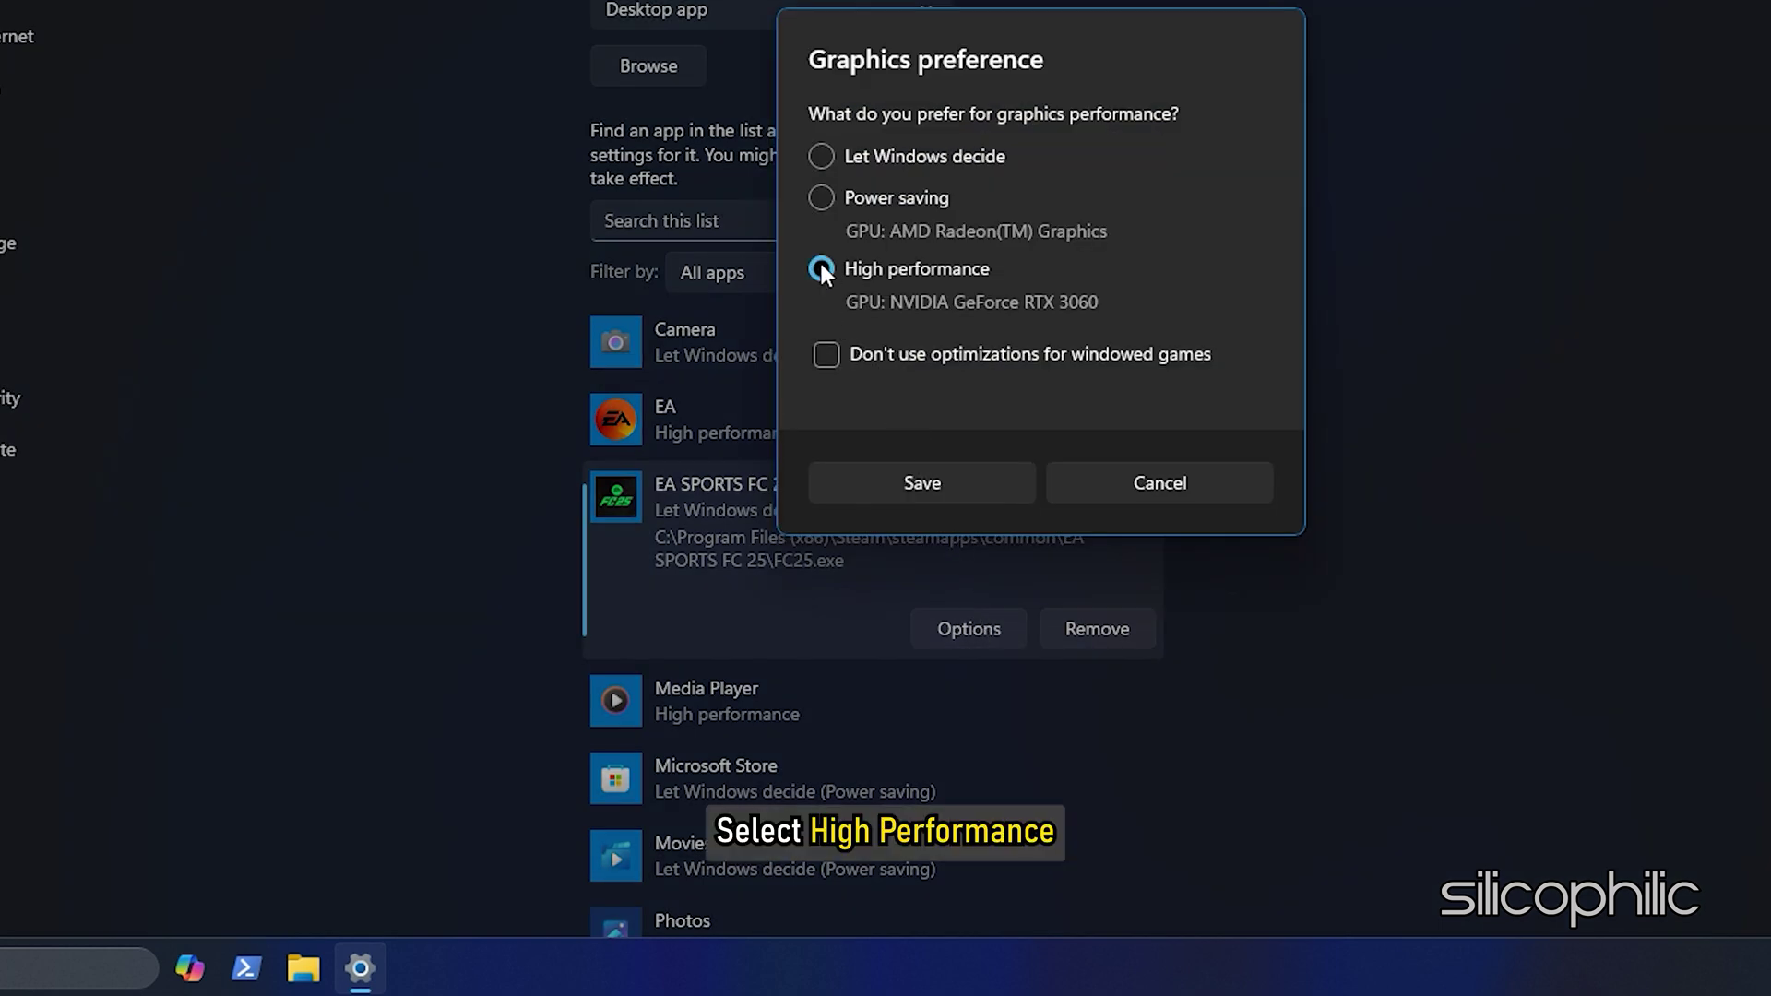
pyautogui.click(909, 484)
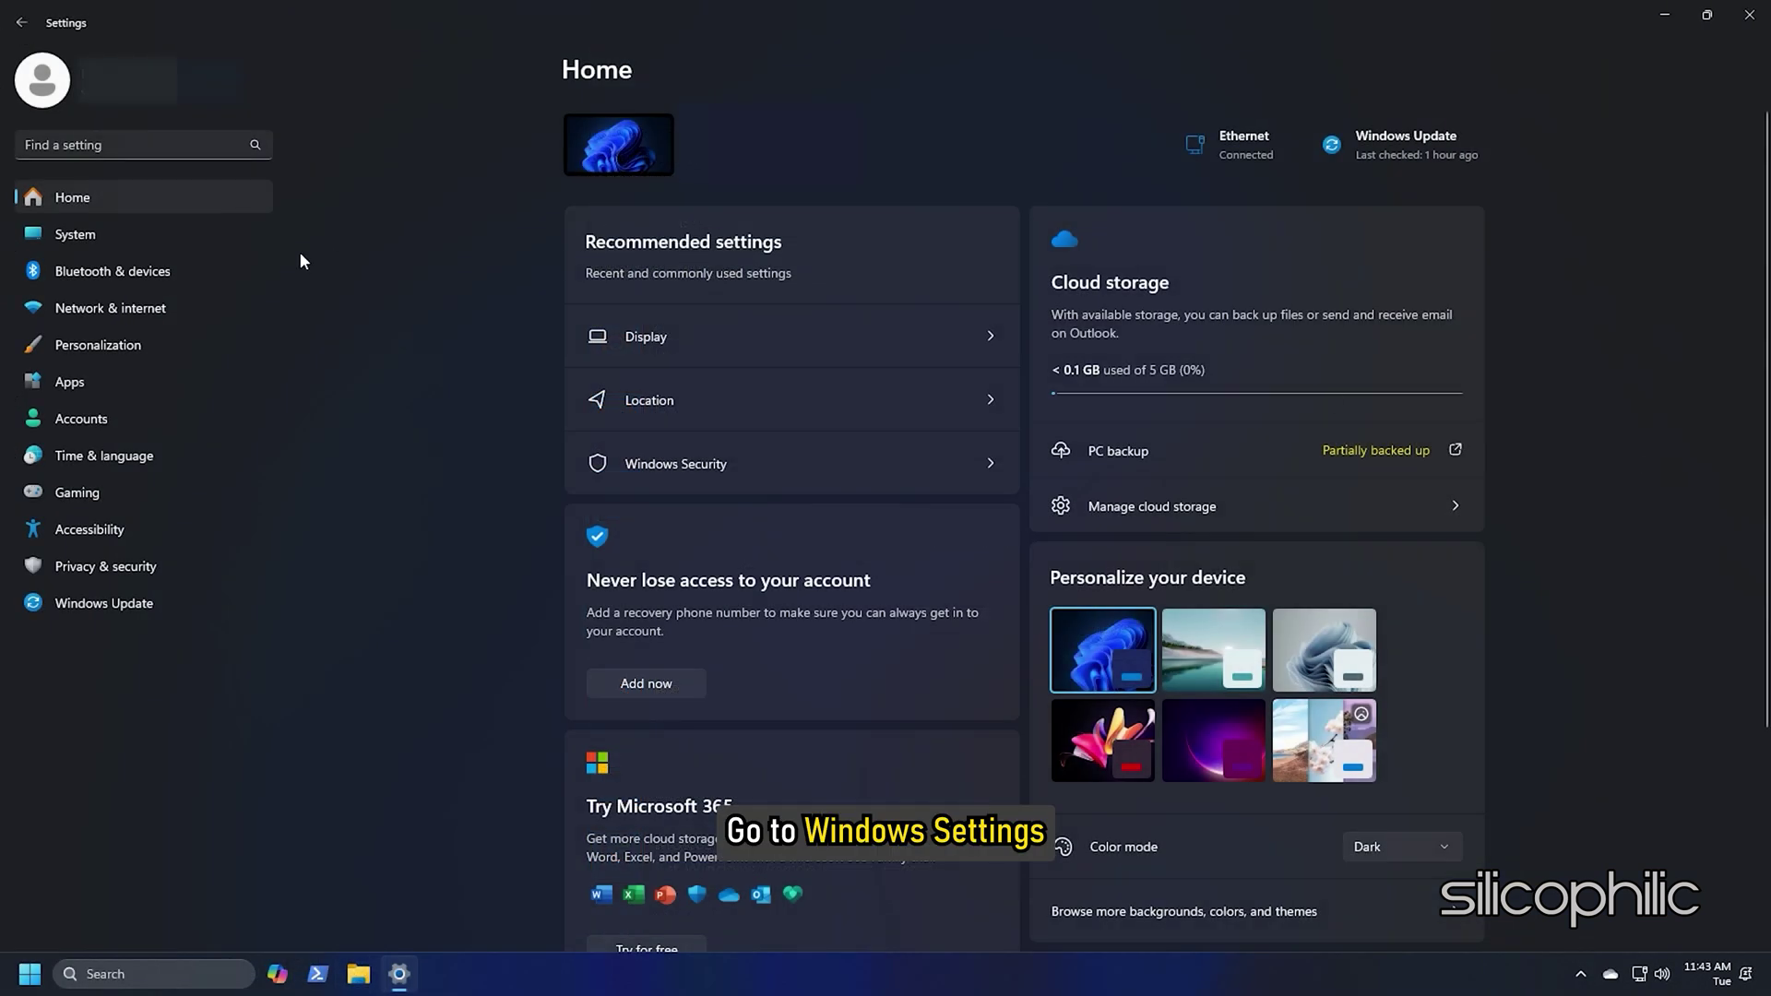
# Open the Display resolution dropdown under Scale & layout in System > Display
pyautogui.click(72, 236)
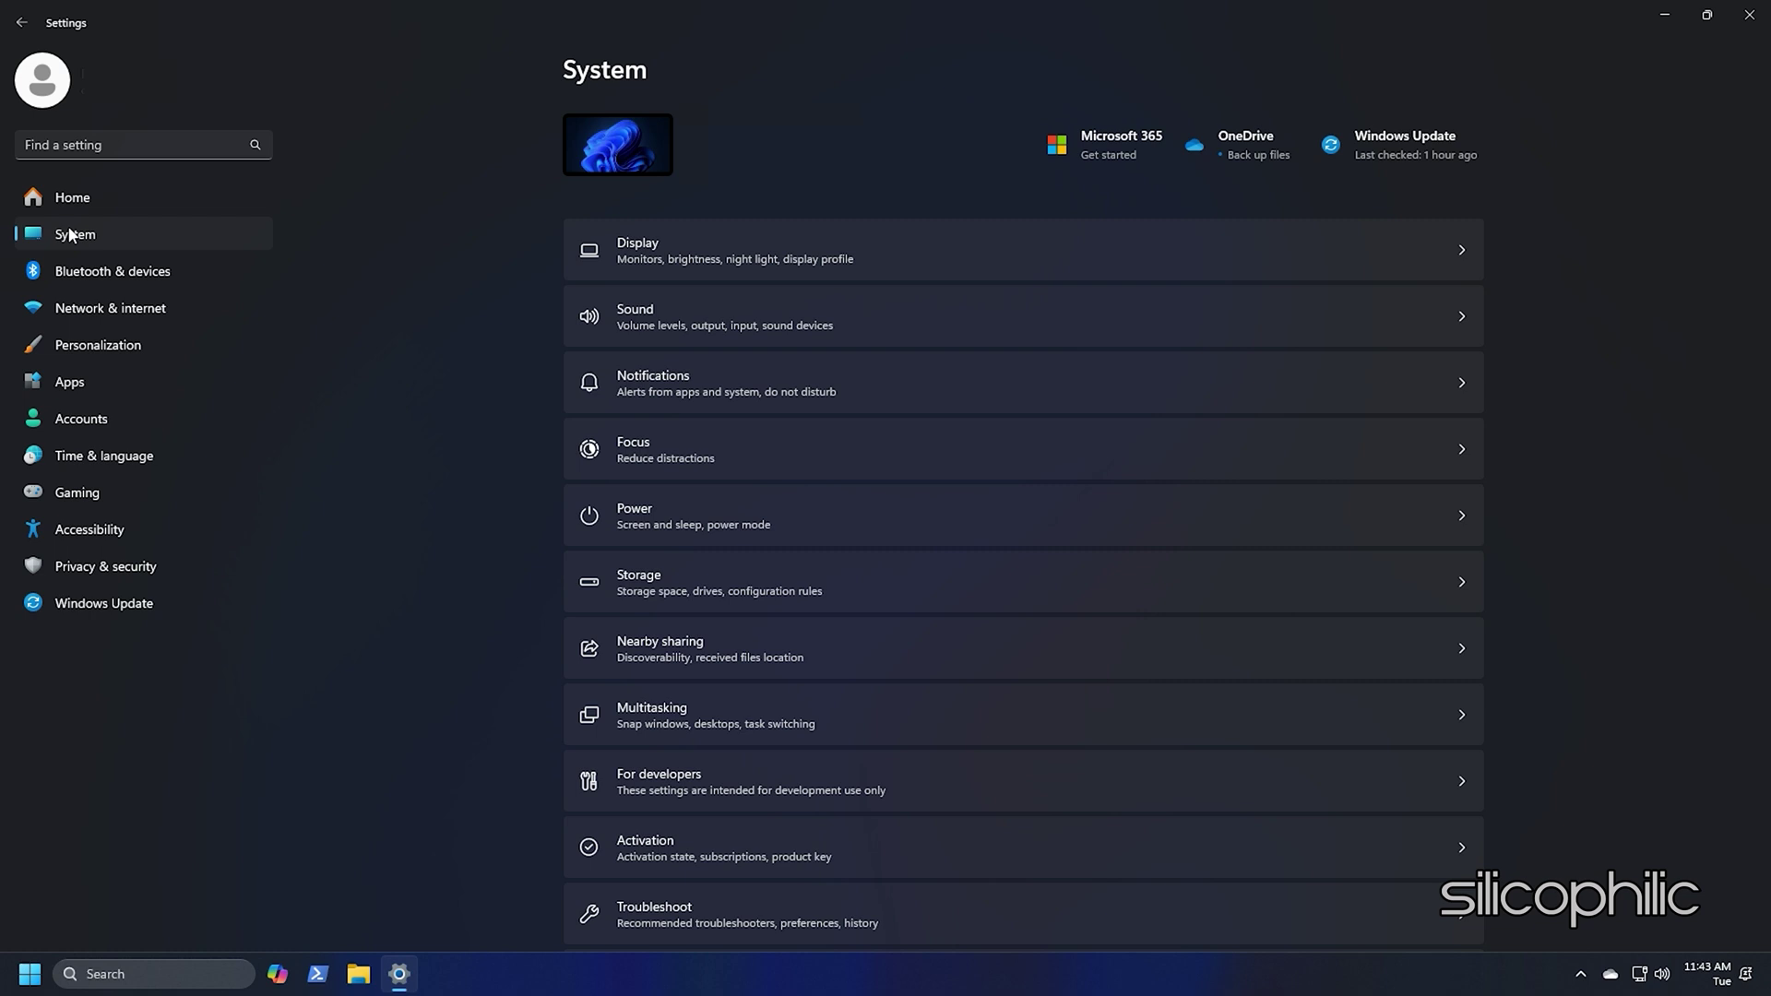
pyautogui.click(659, 241)
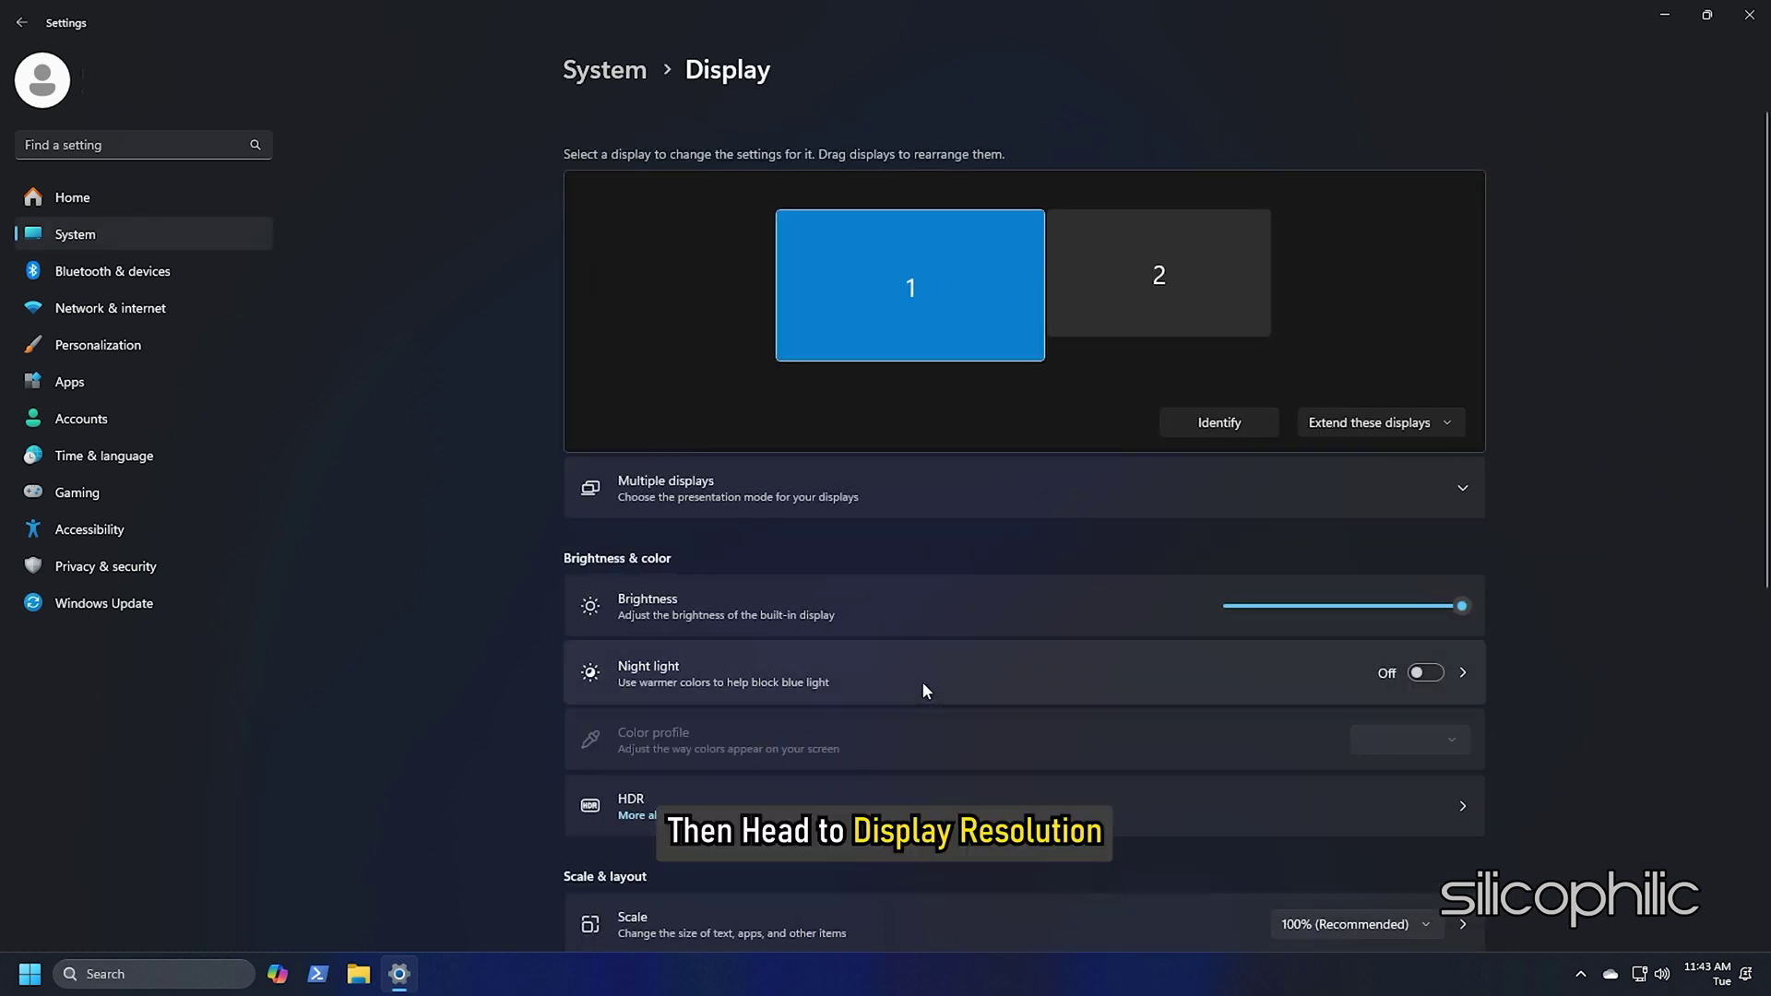
pyautogui.scroll(-5, 925, 690)
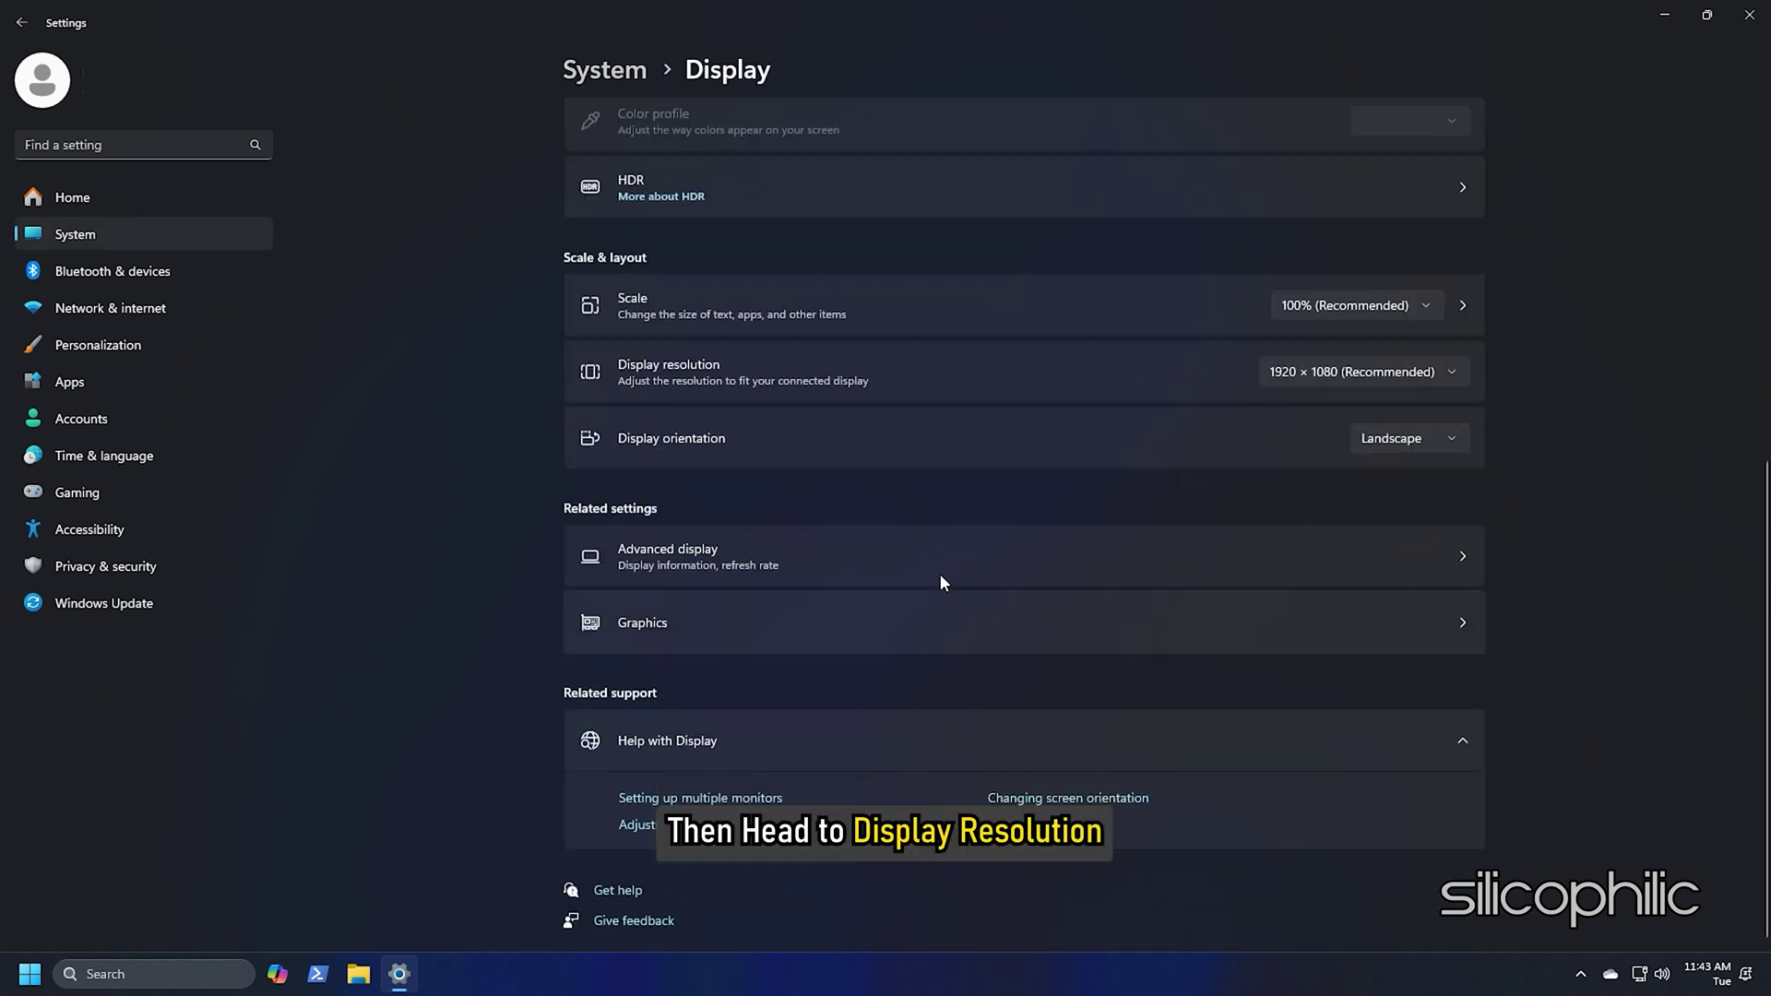
pyautogui.click(1453, 371)
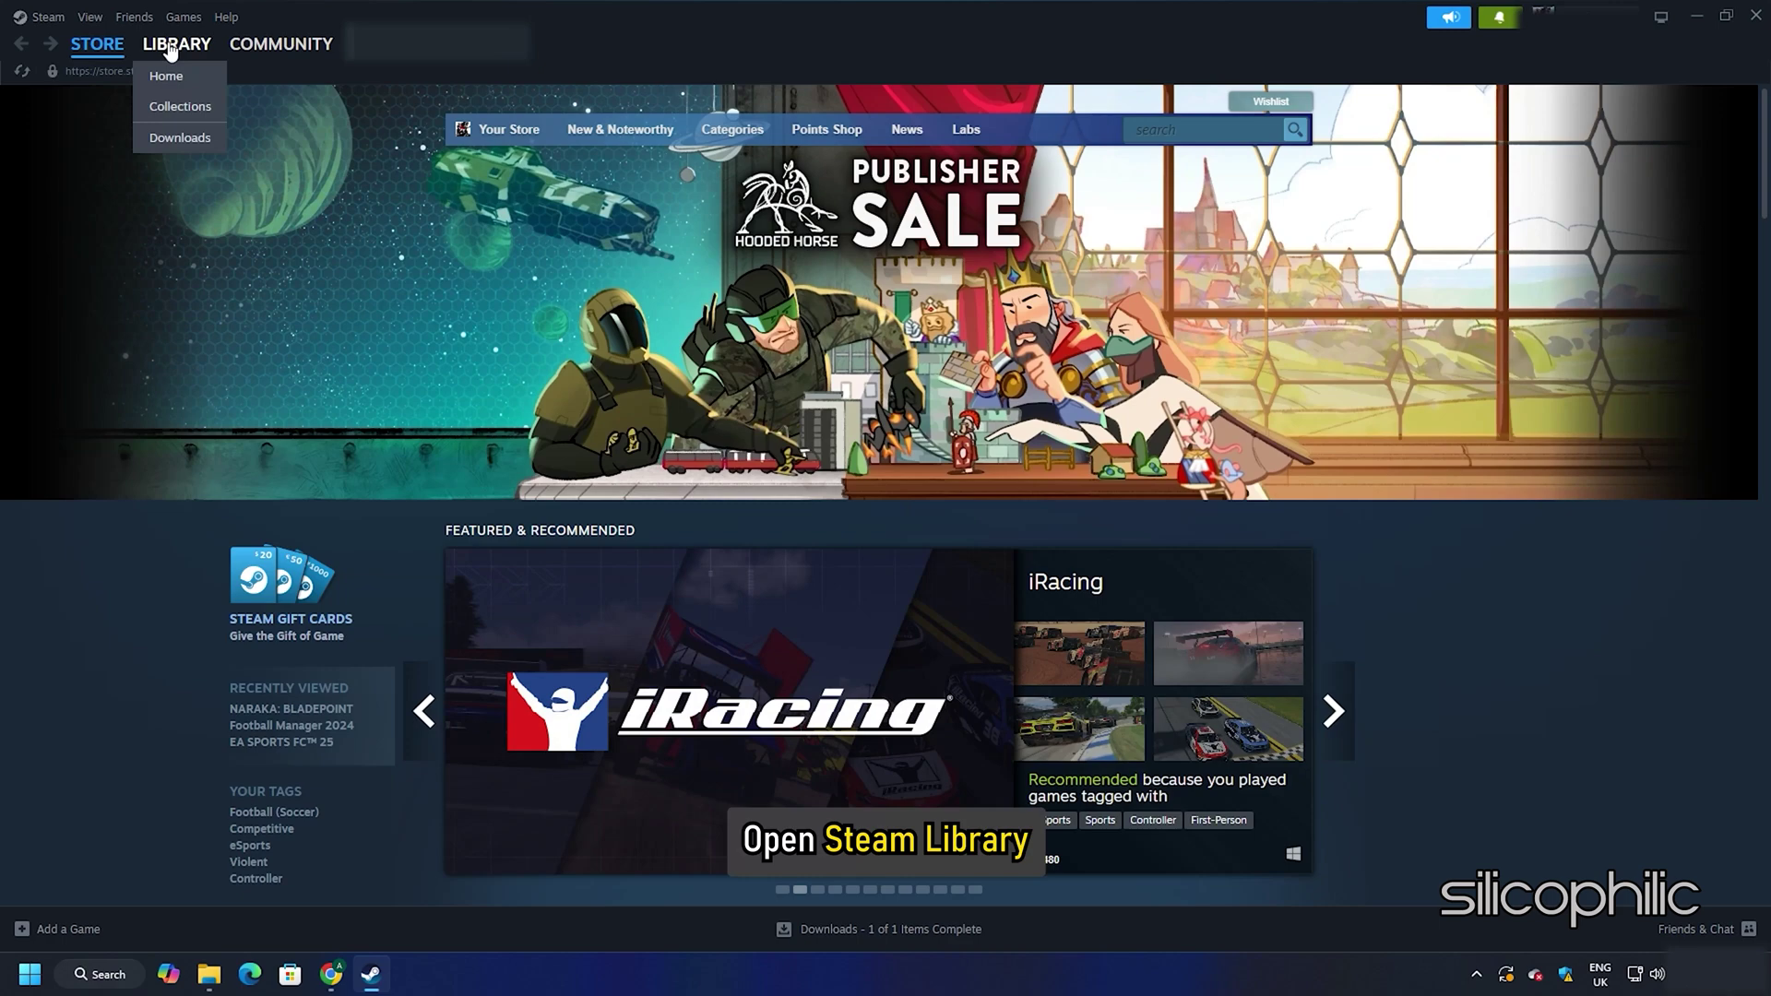
# Disable 'Enable the Steam Overlay while in-game' in EA SPORTS FC 25's Steam Library properties
pyautogui.click(176, 43)
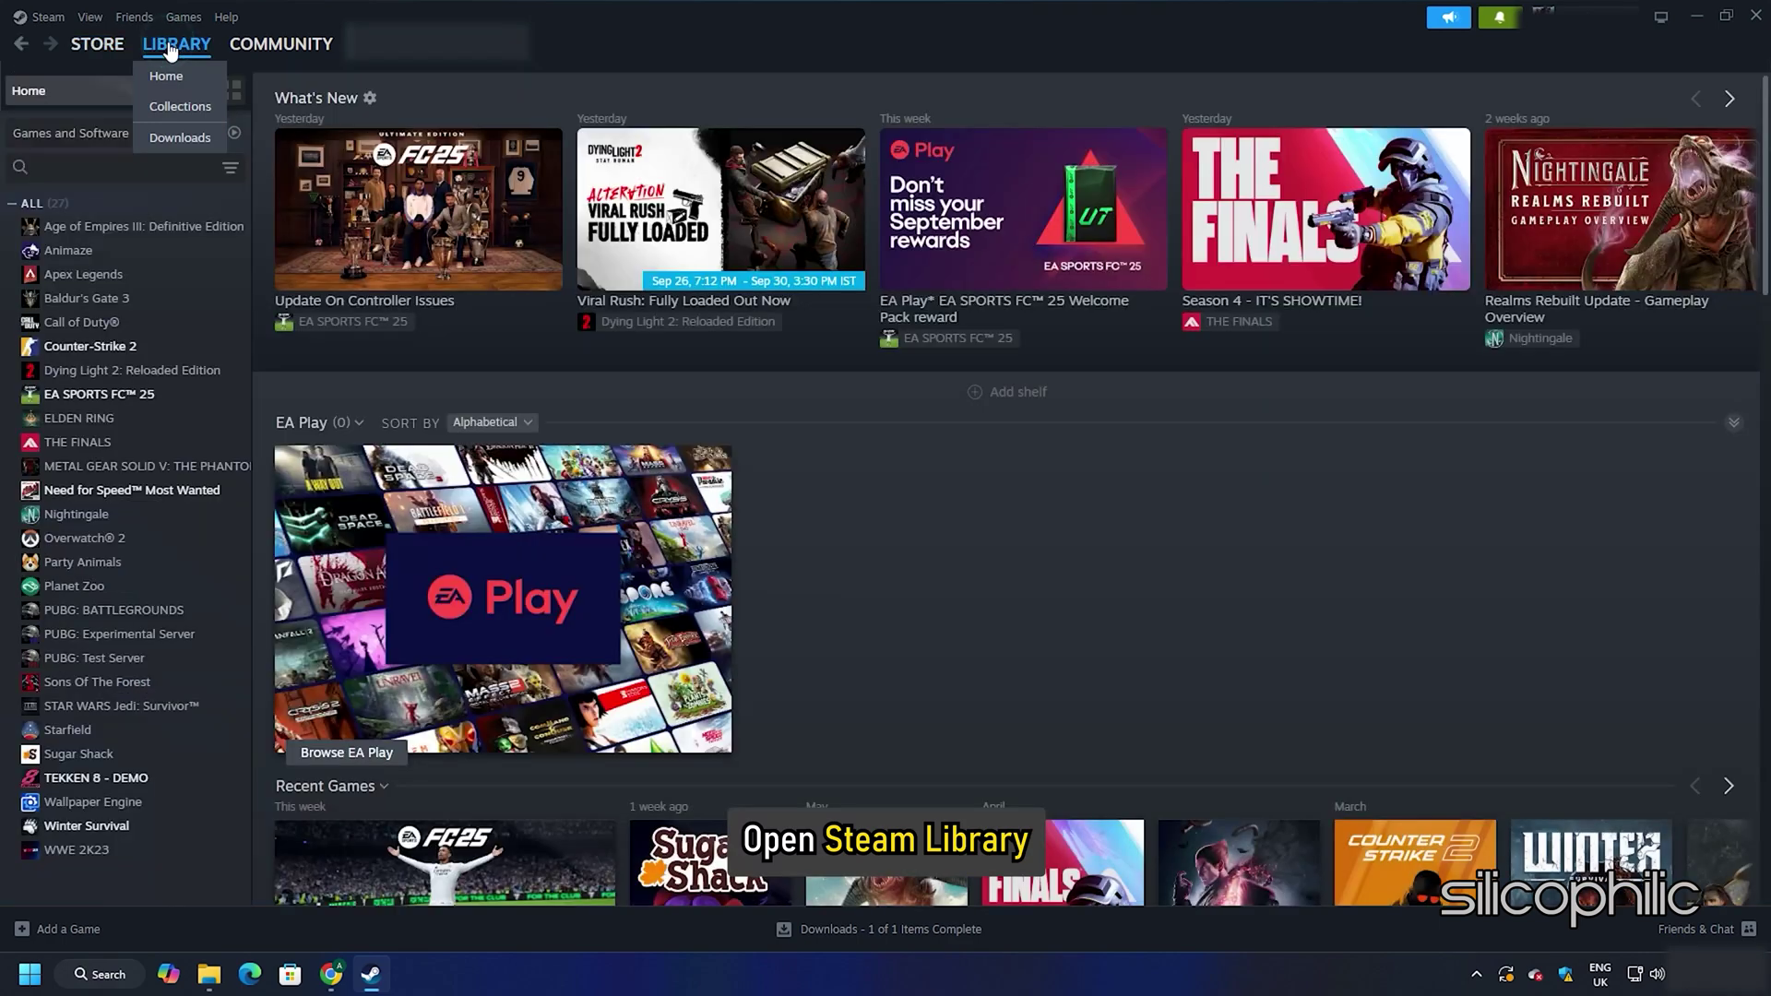
pyautogui.rightClick(133, 395)
pyautogui.click(204, 541)
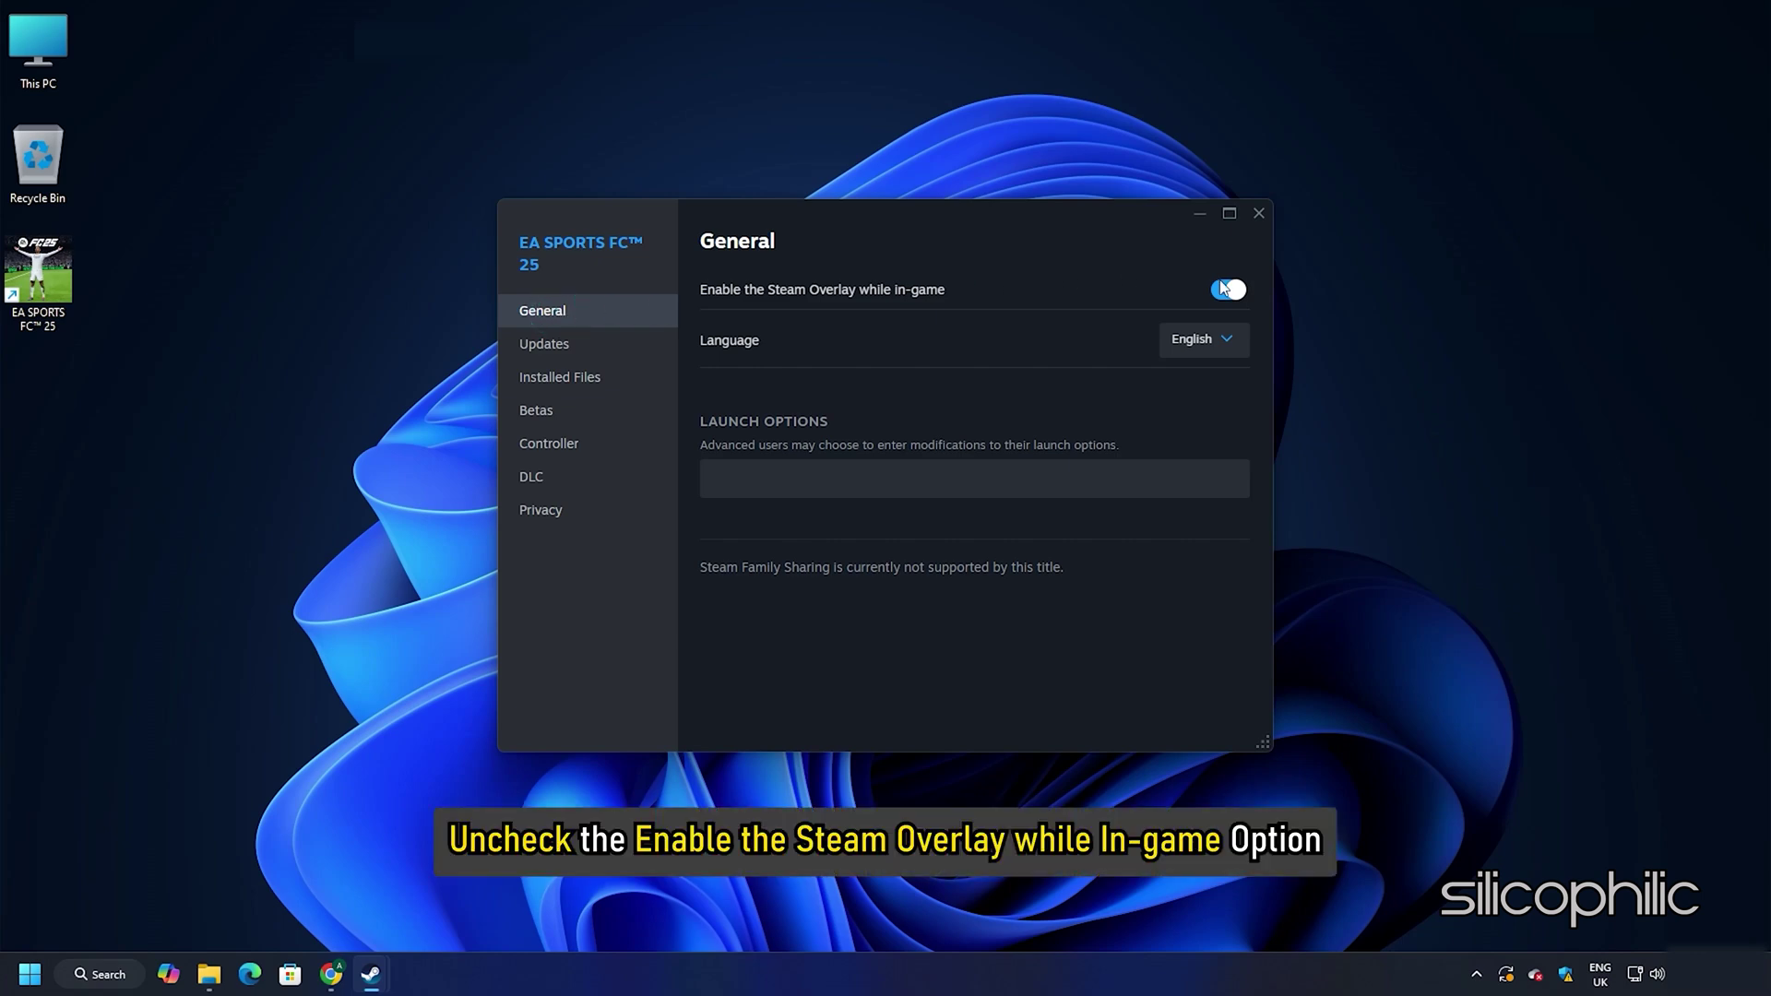
pyautogui.click(1227, 290)
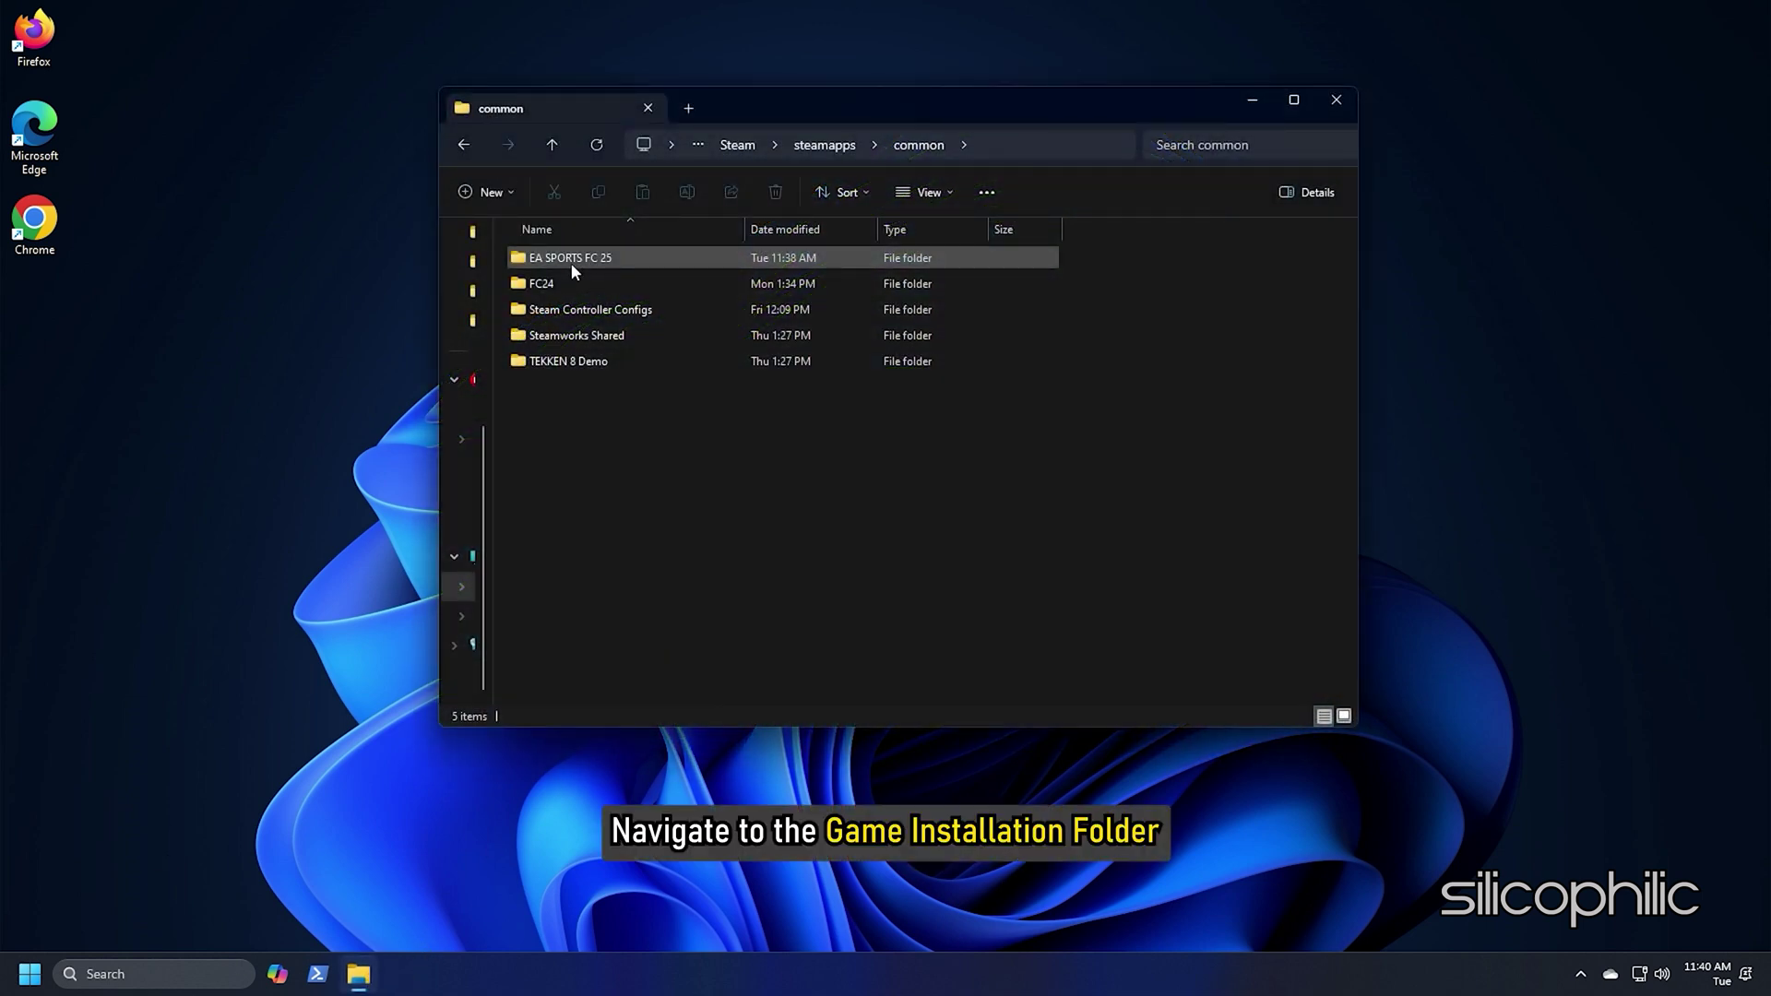
# Set FC25 in the EA SPORTS FC 25 folder to run as administrator with fullscreen optimizations disabled
pyautogui.doubleClick(572, 263)
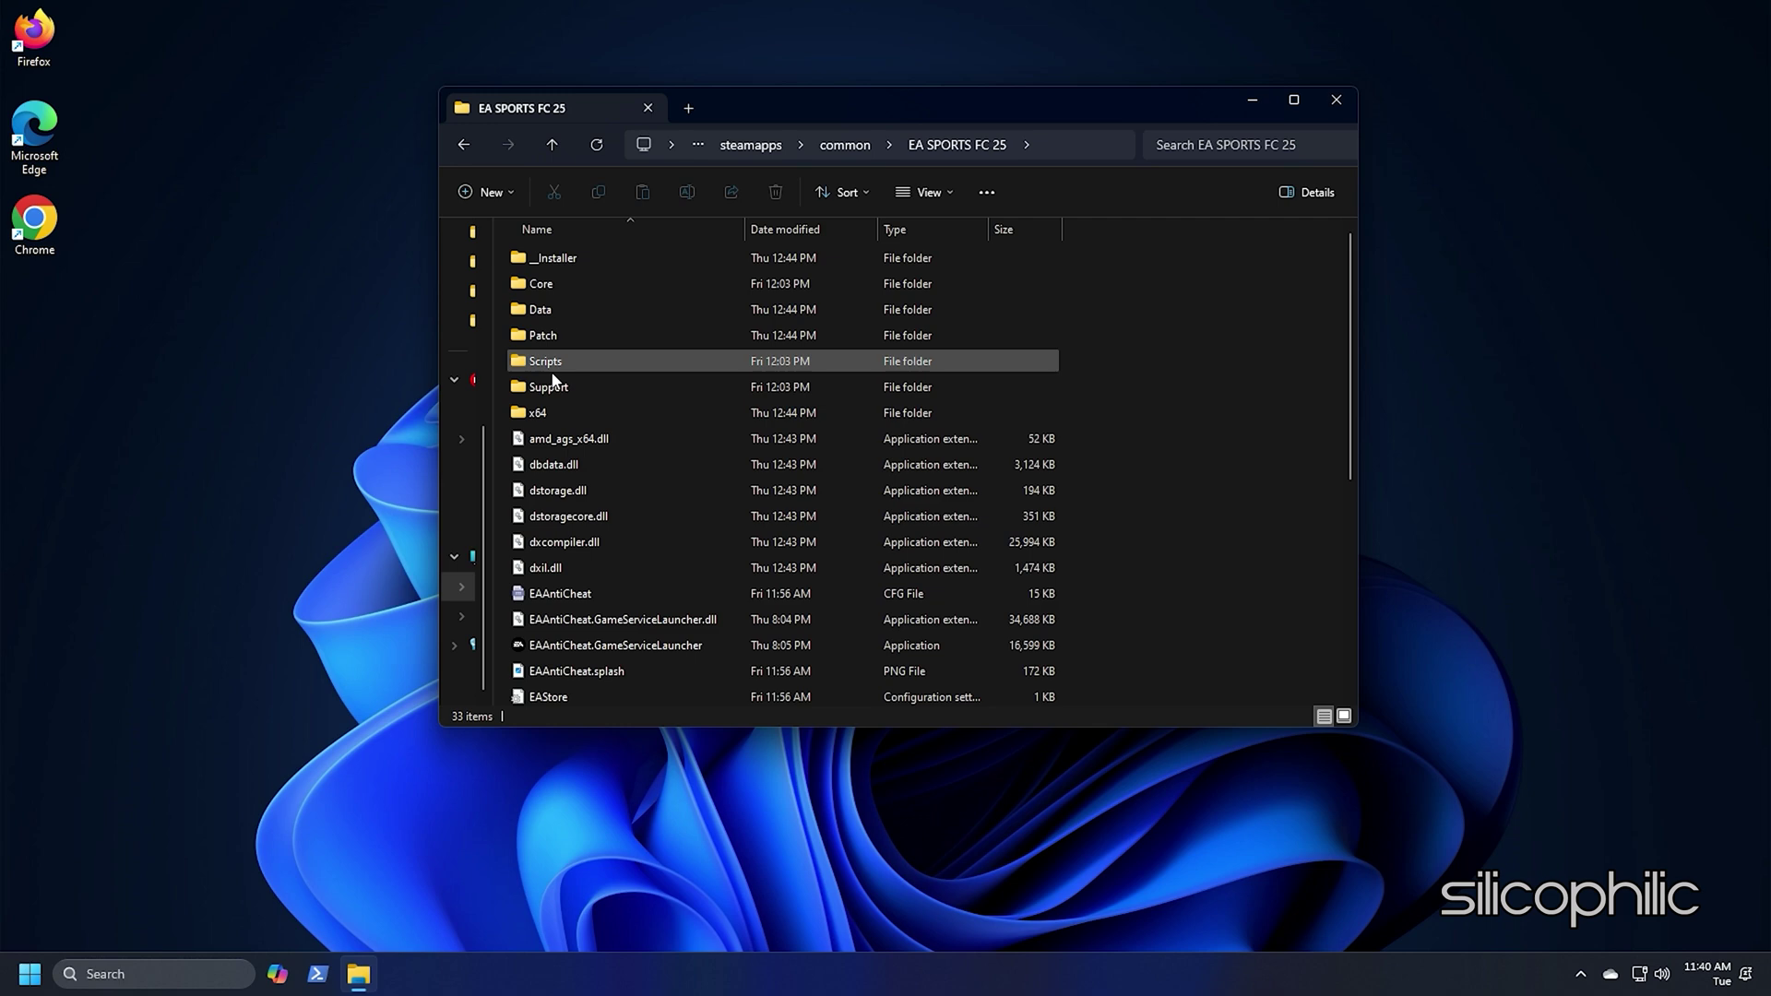
pyautogui.scroll(-5, 553, 380)
pyautogui.rightClick(529, 441)
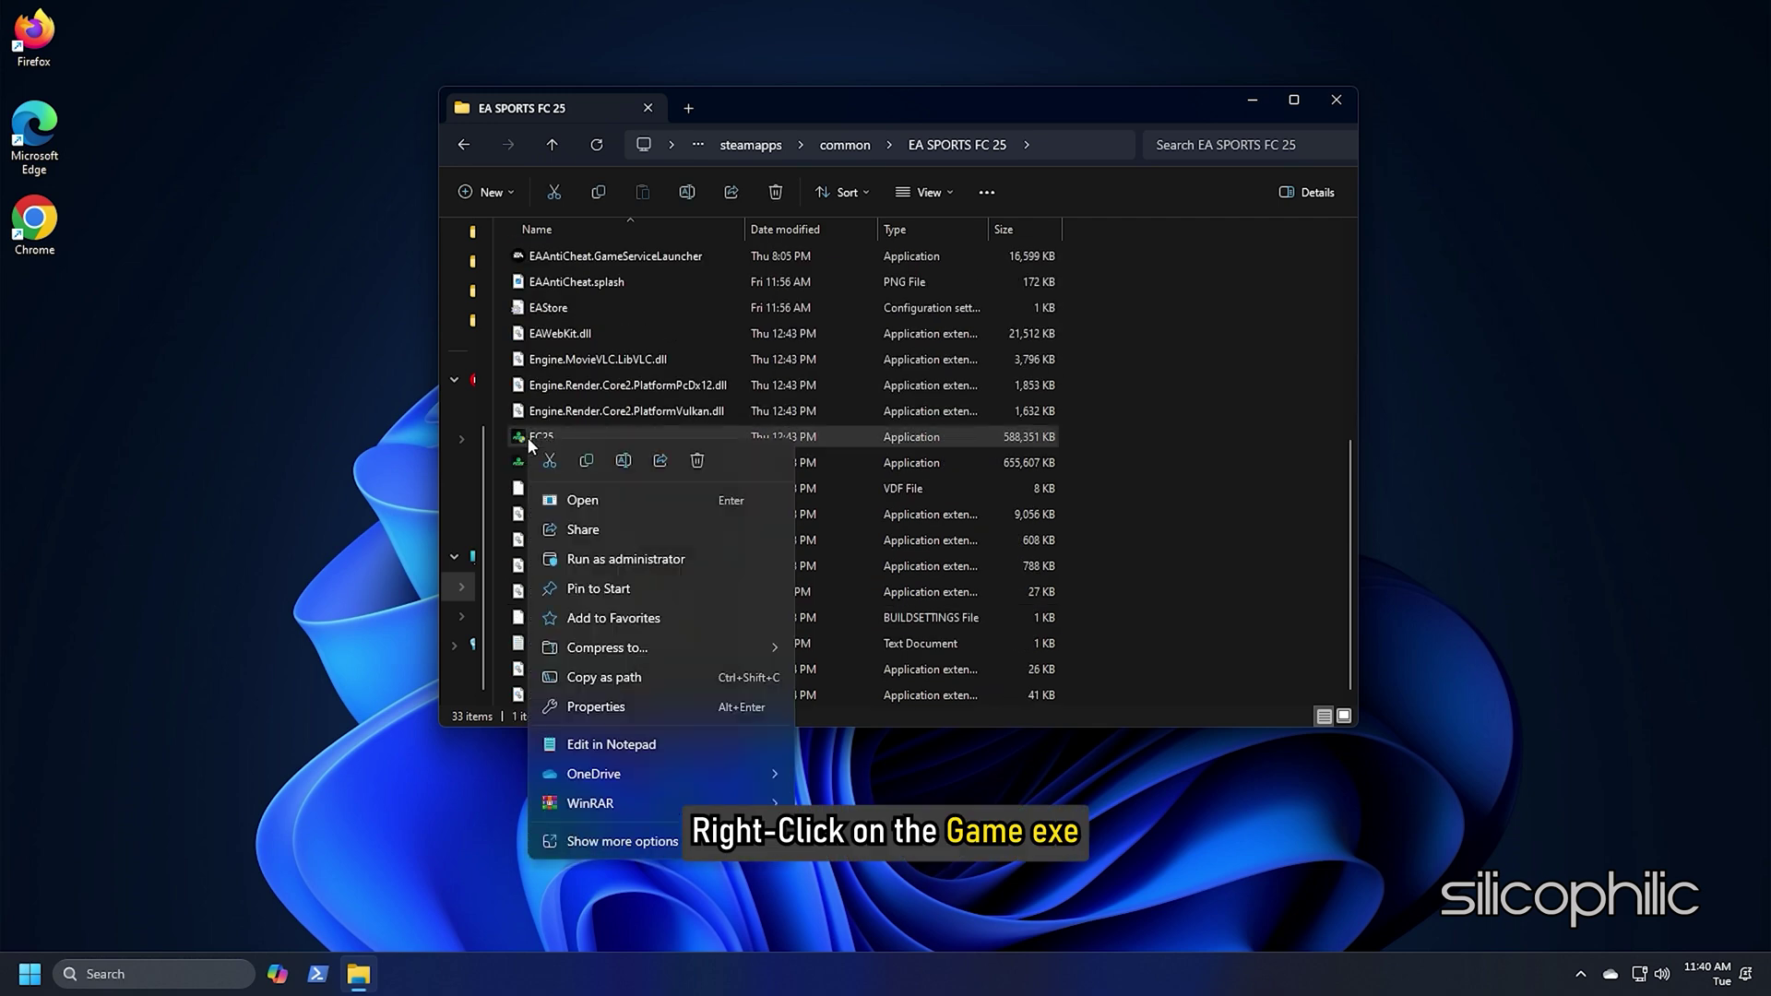
pyautogui.click(609, 706)
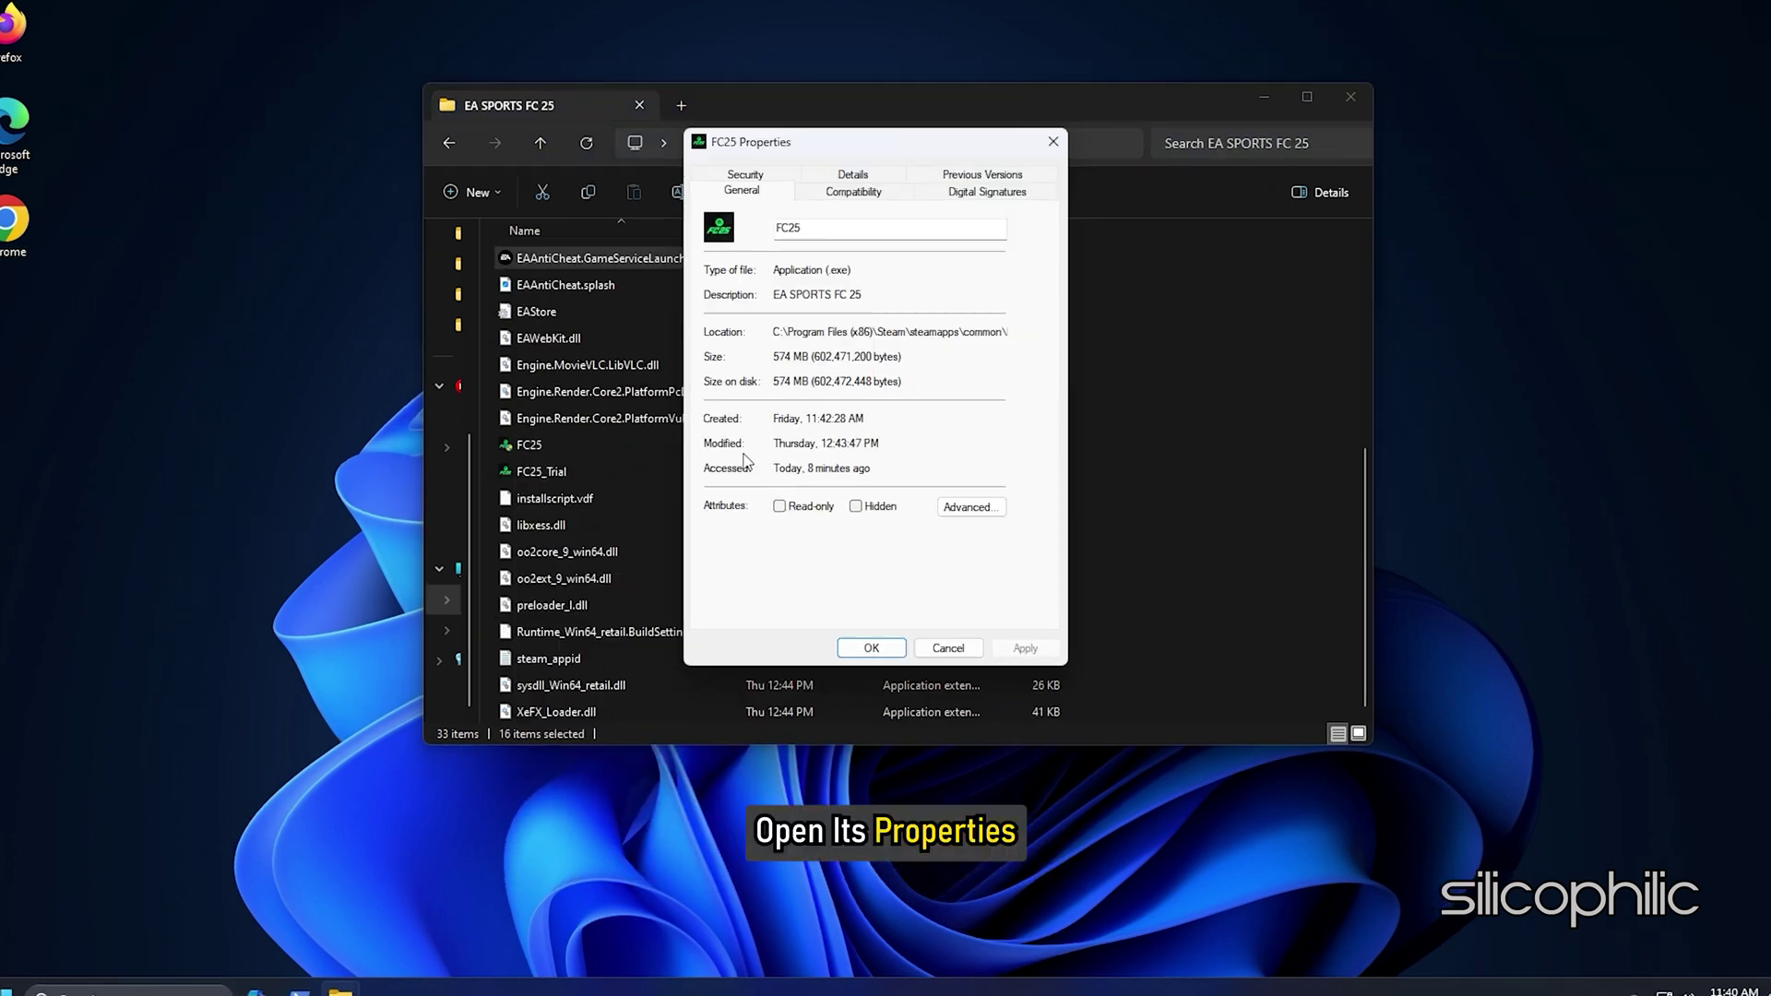
pyautogui.click(842, 193)
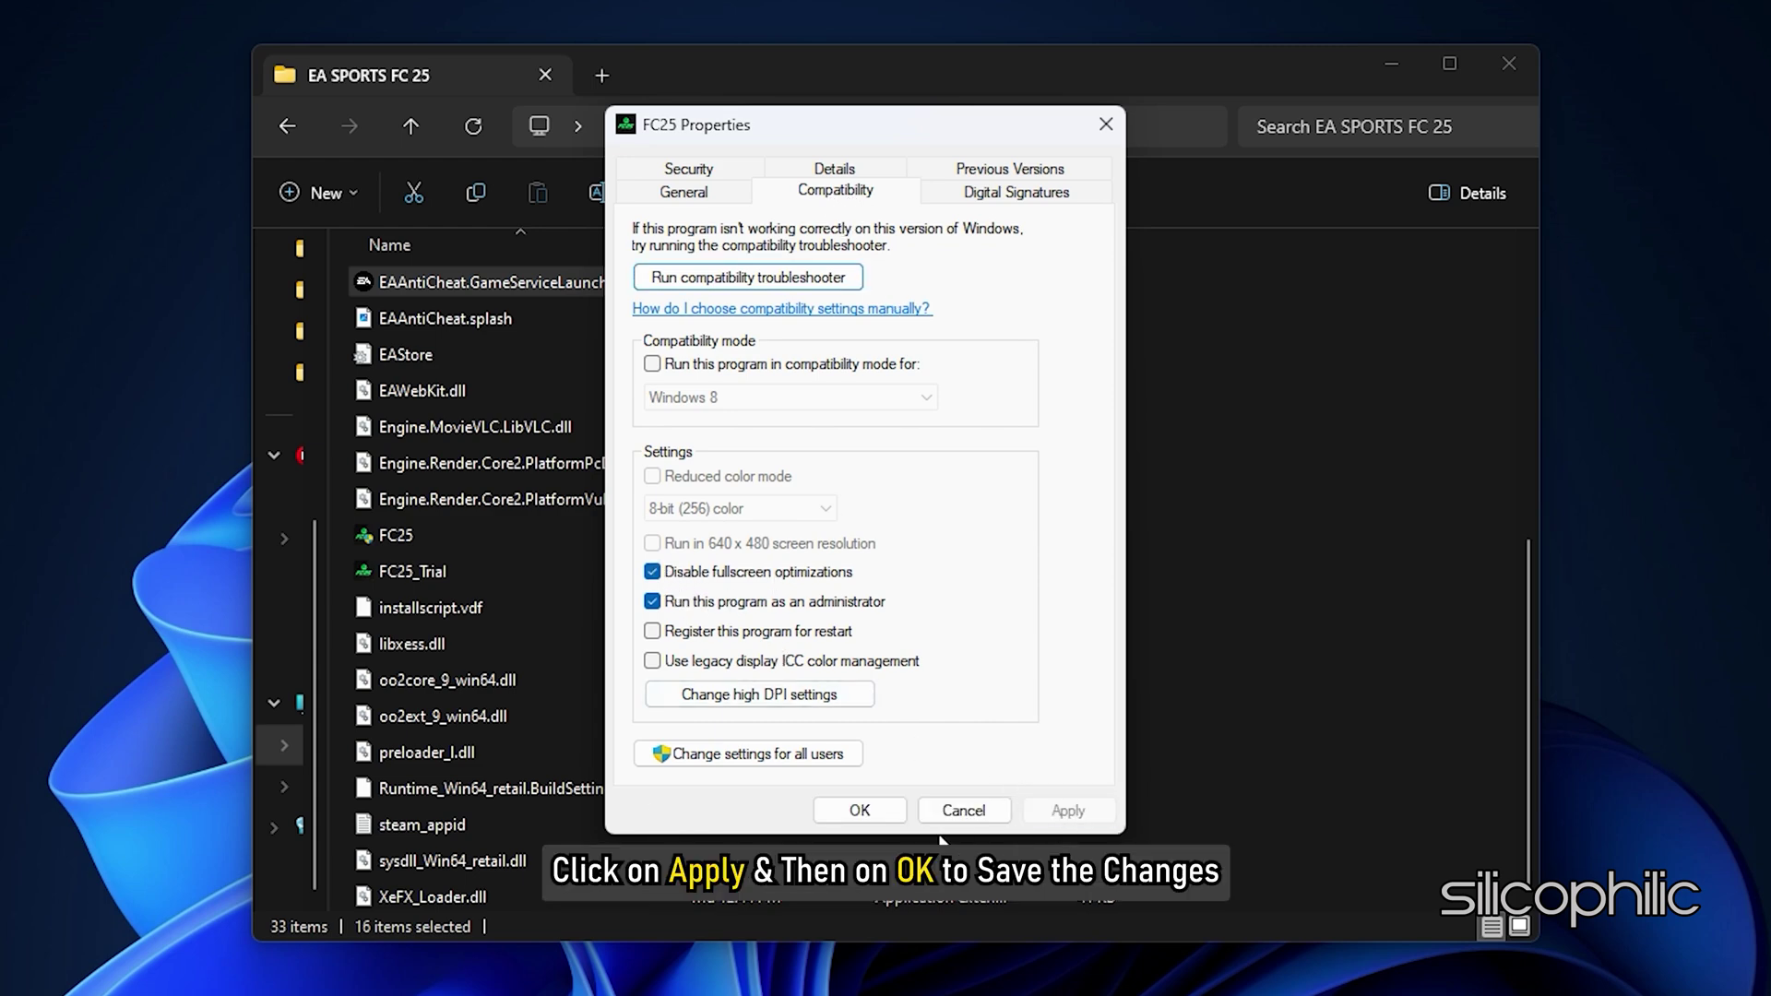
pyautogui.click(870, 811)
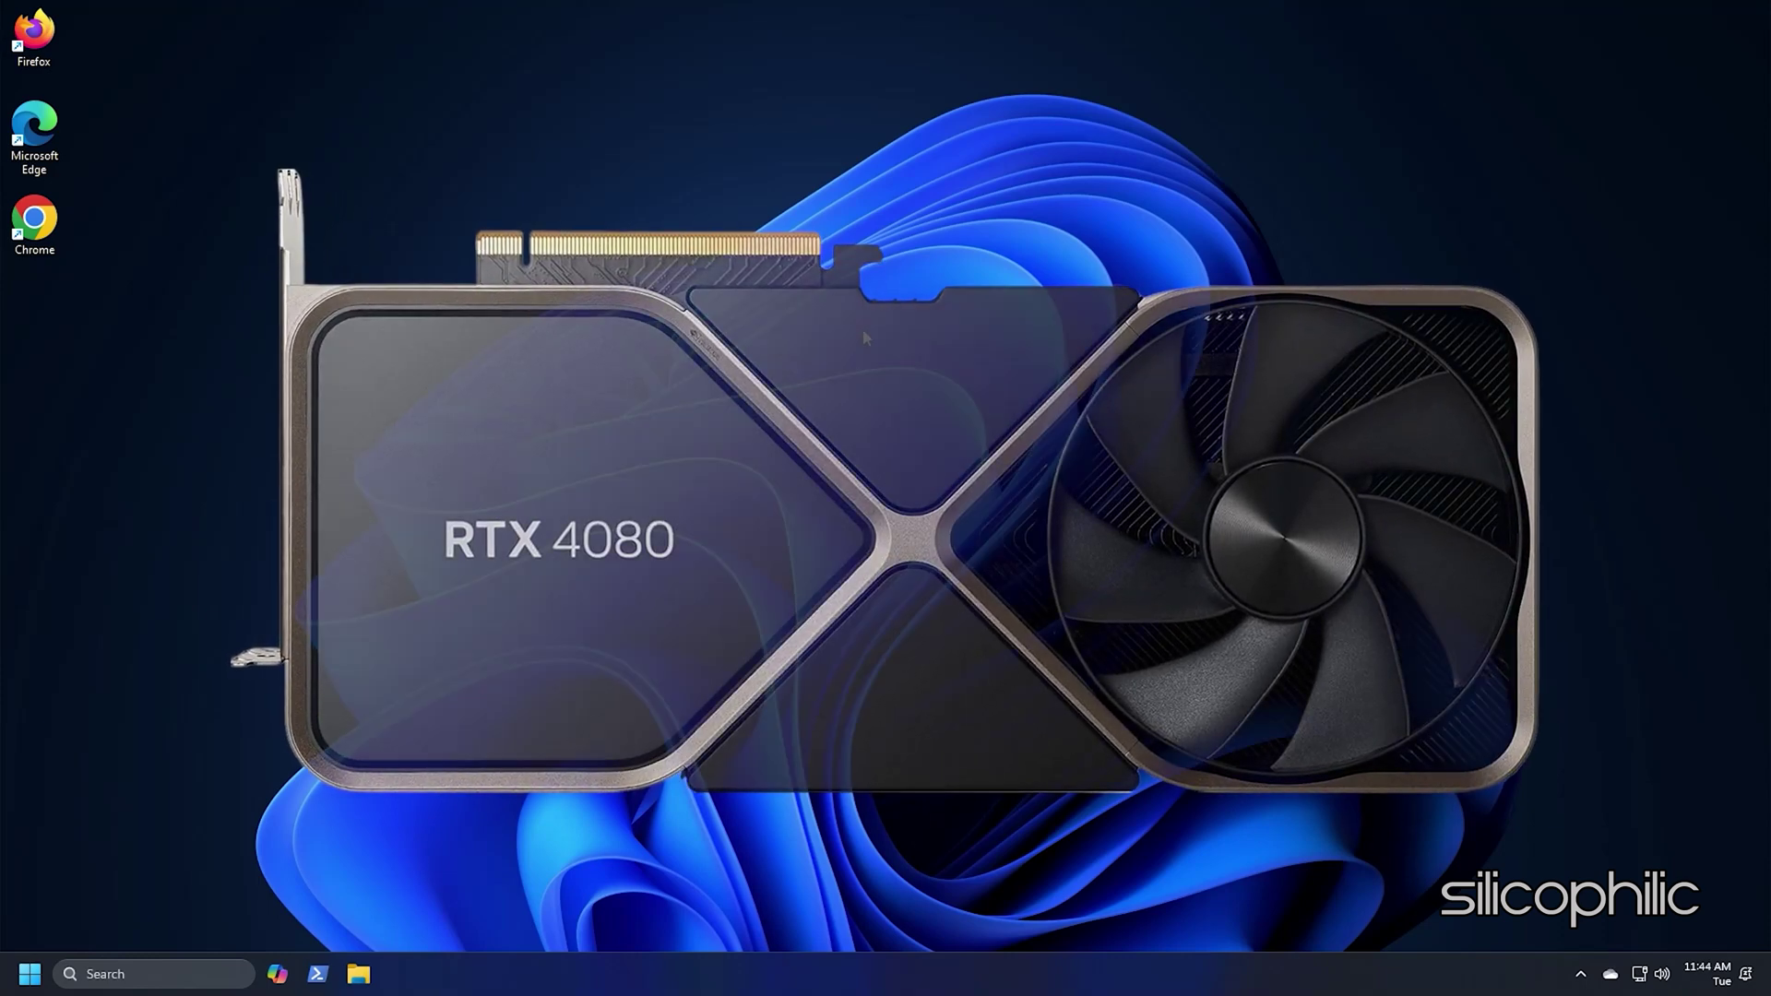
# Launch NVIDIA Control Panel from the desktop's extended right-click menu
pyautogui.rightClick(798, 323)
pyautogui.click(855, 640)
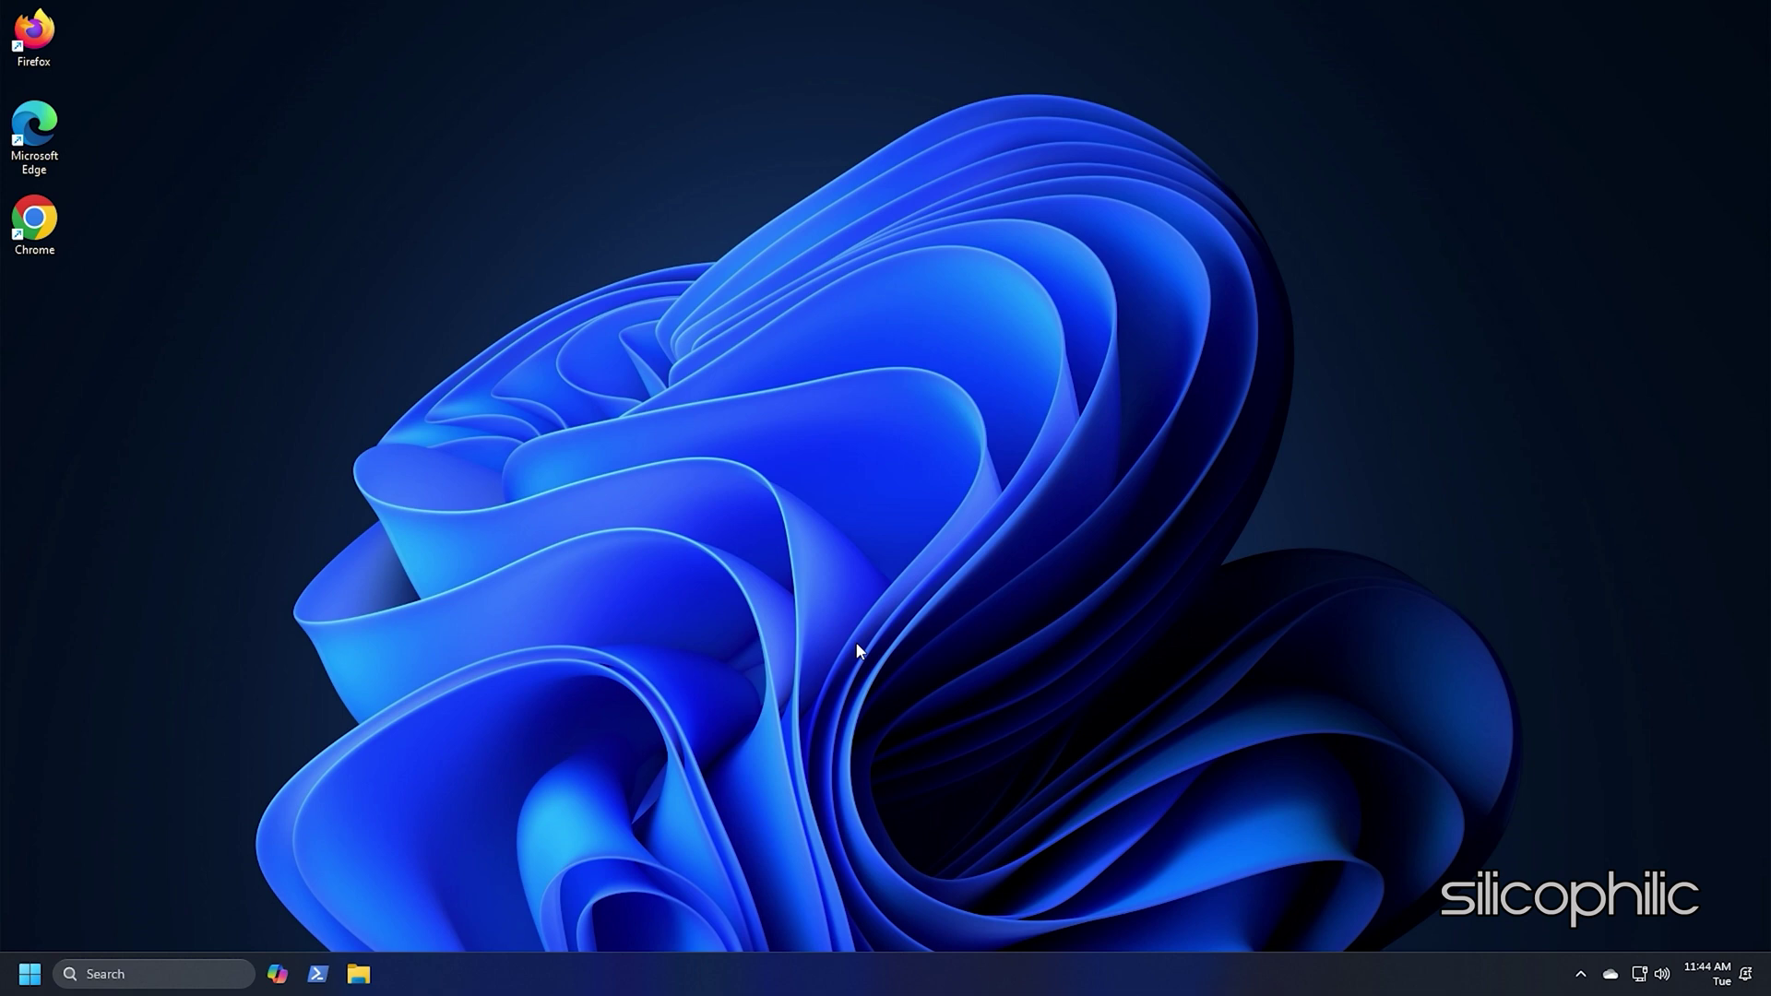
pyautogui.click(866, 494)
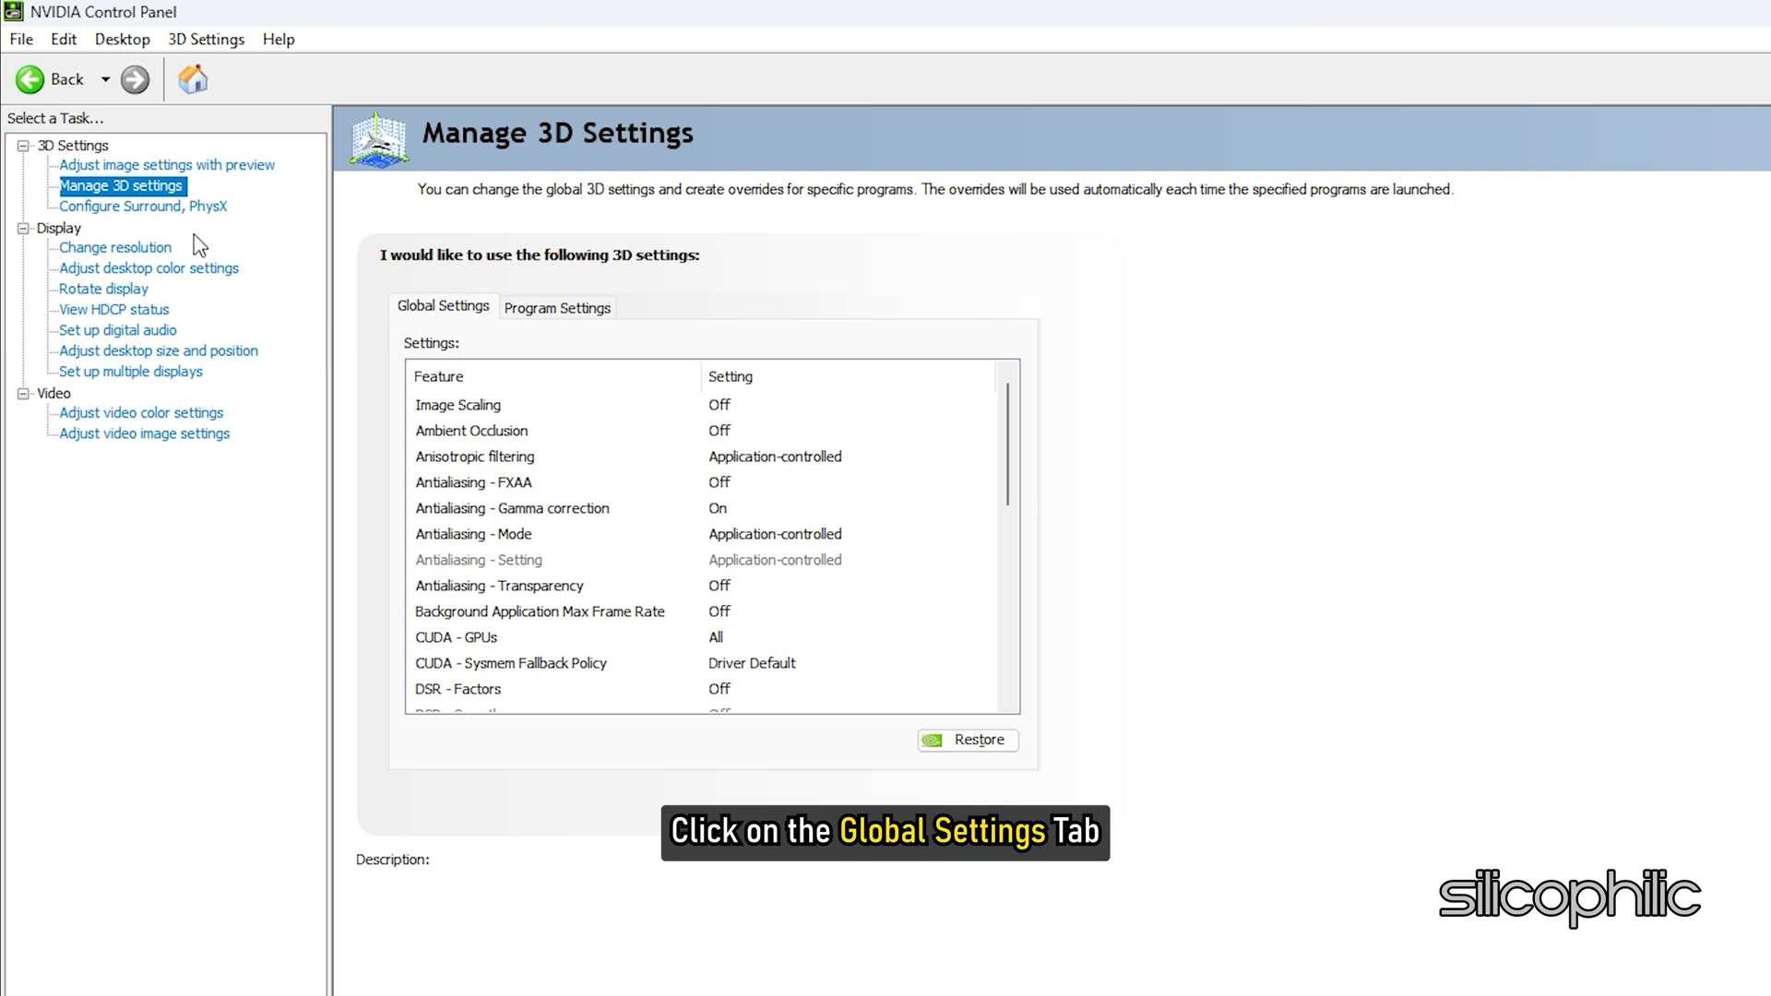
# Set the global Shader Cache Size to Unlimited, then switch to Program Settings
pyautogui.scroll(-3, 588, 560)
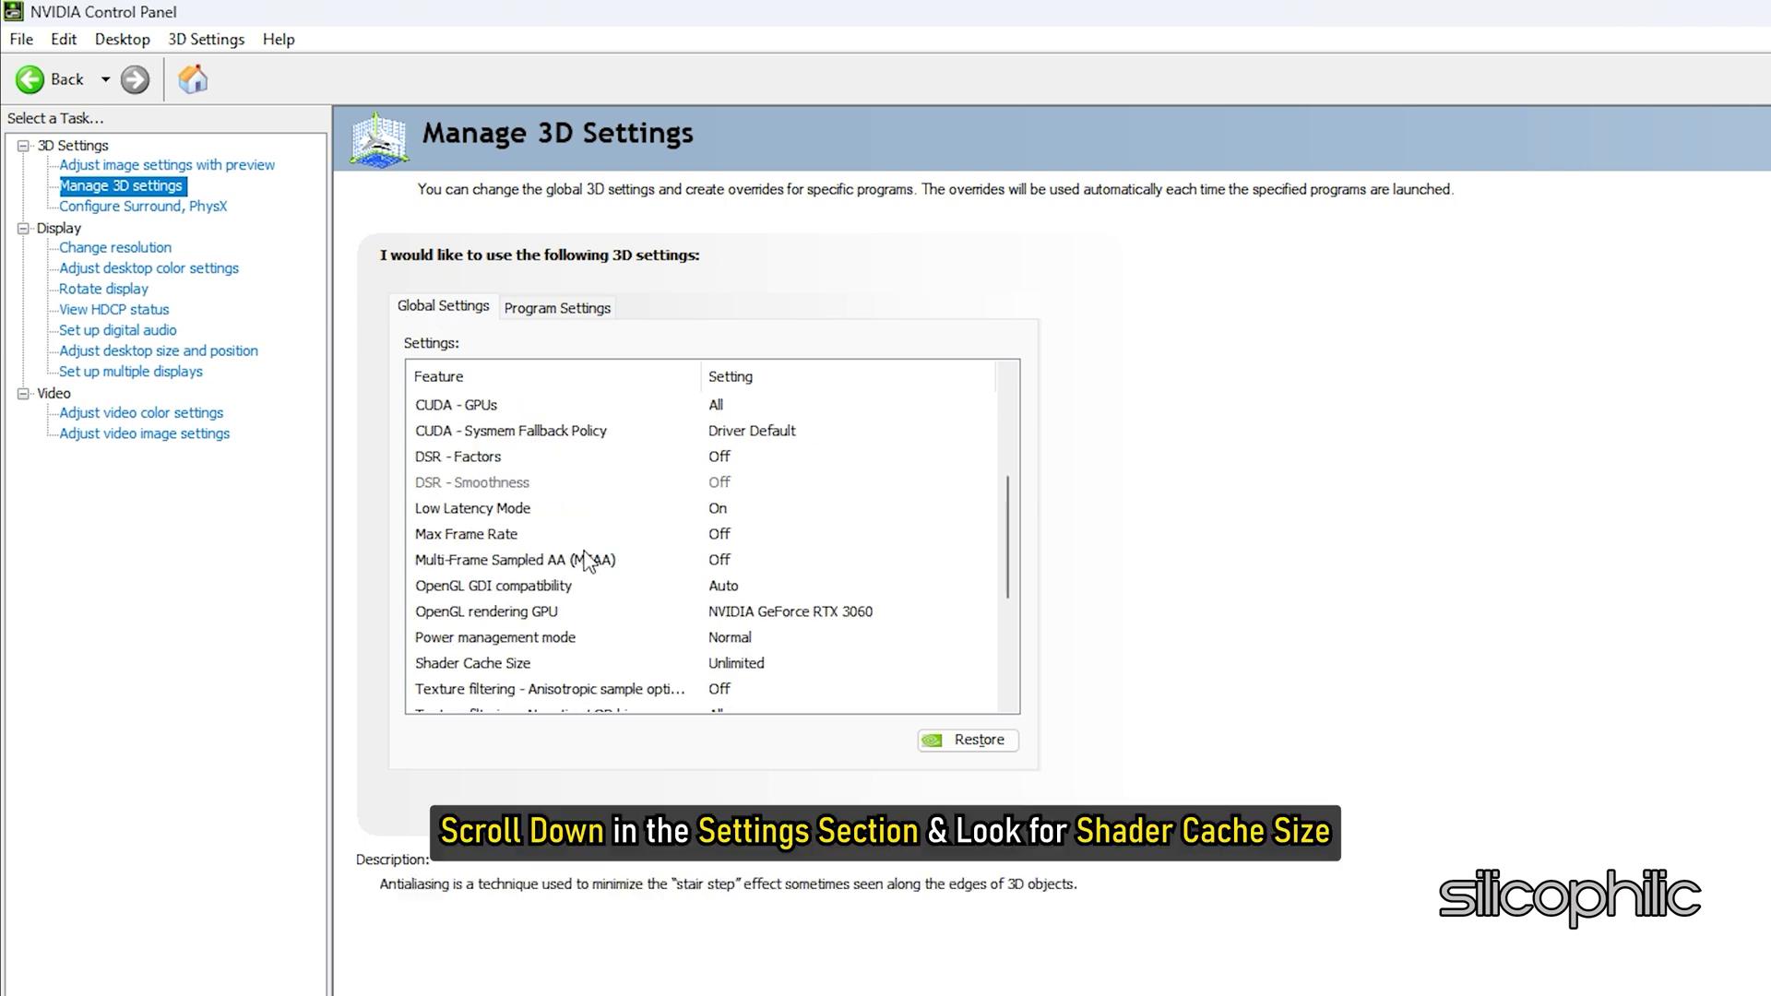
pyautogui.scroll(-1, 588, 560)
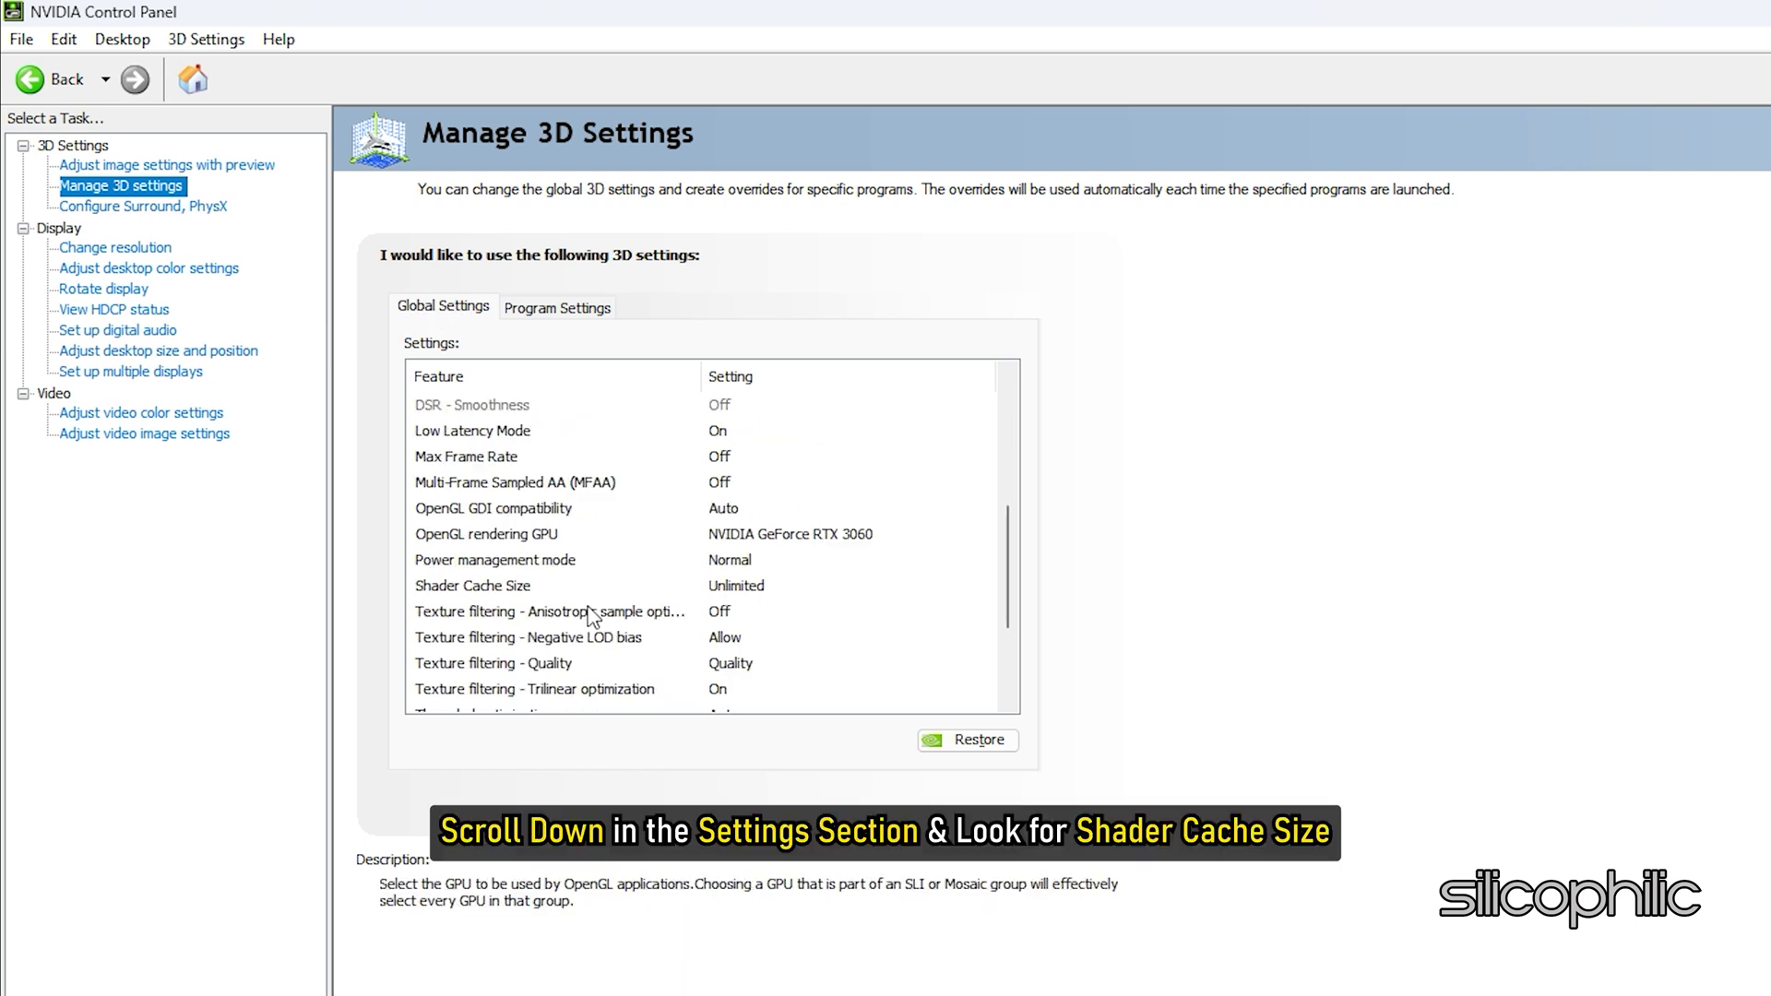
pyautogui.click(477, 588)
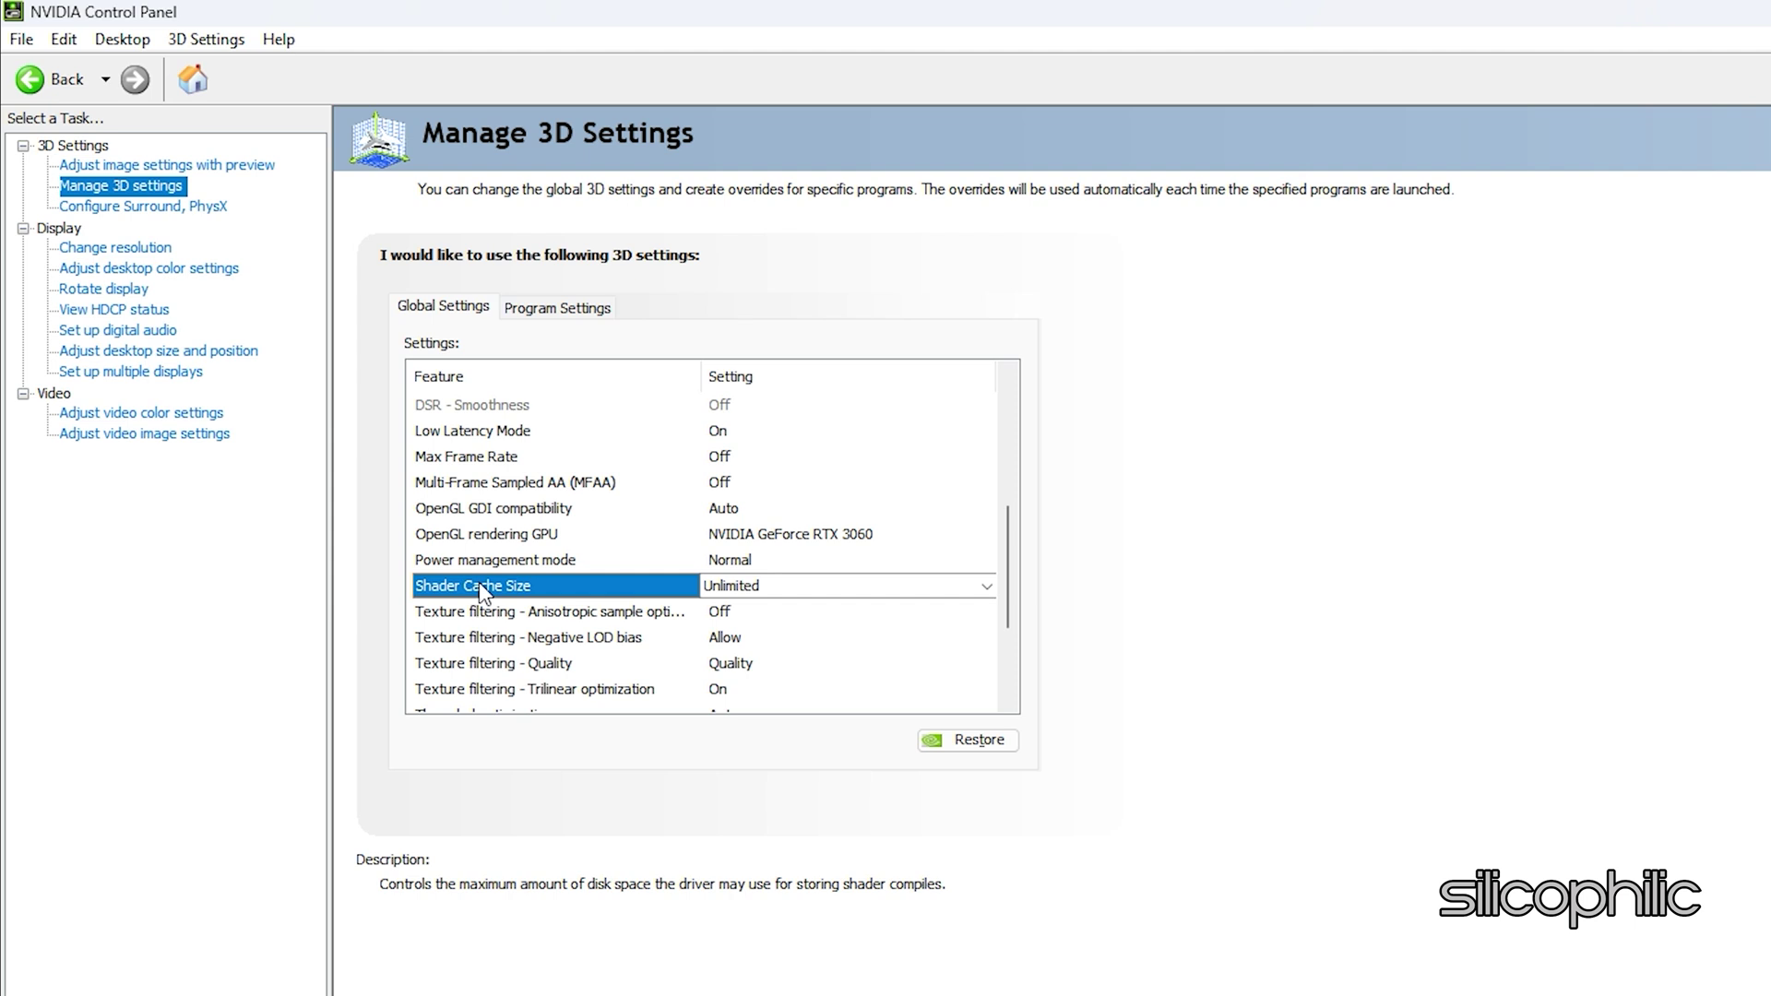
pyautogui.click(795, 591)
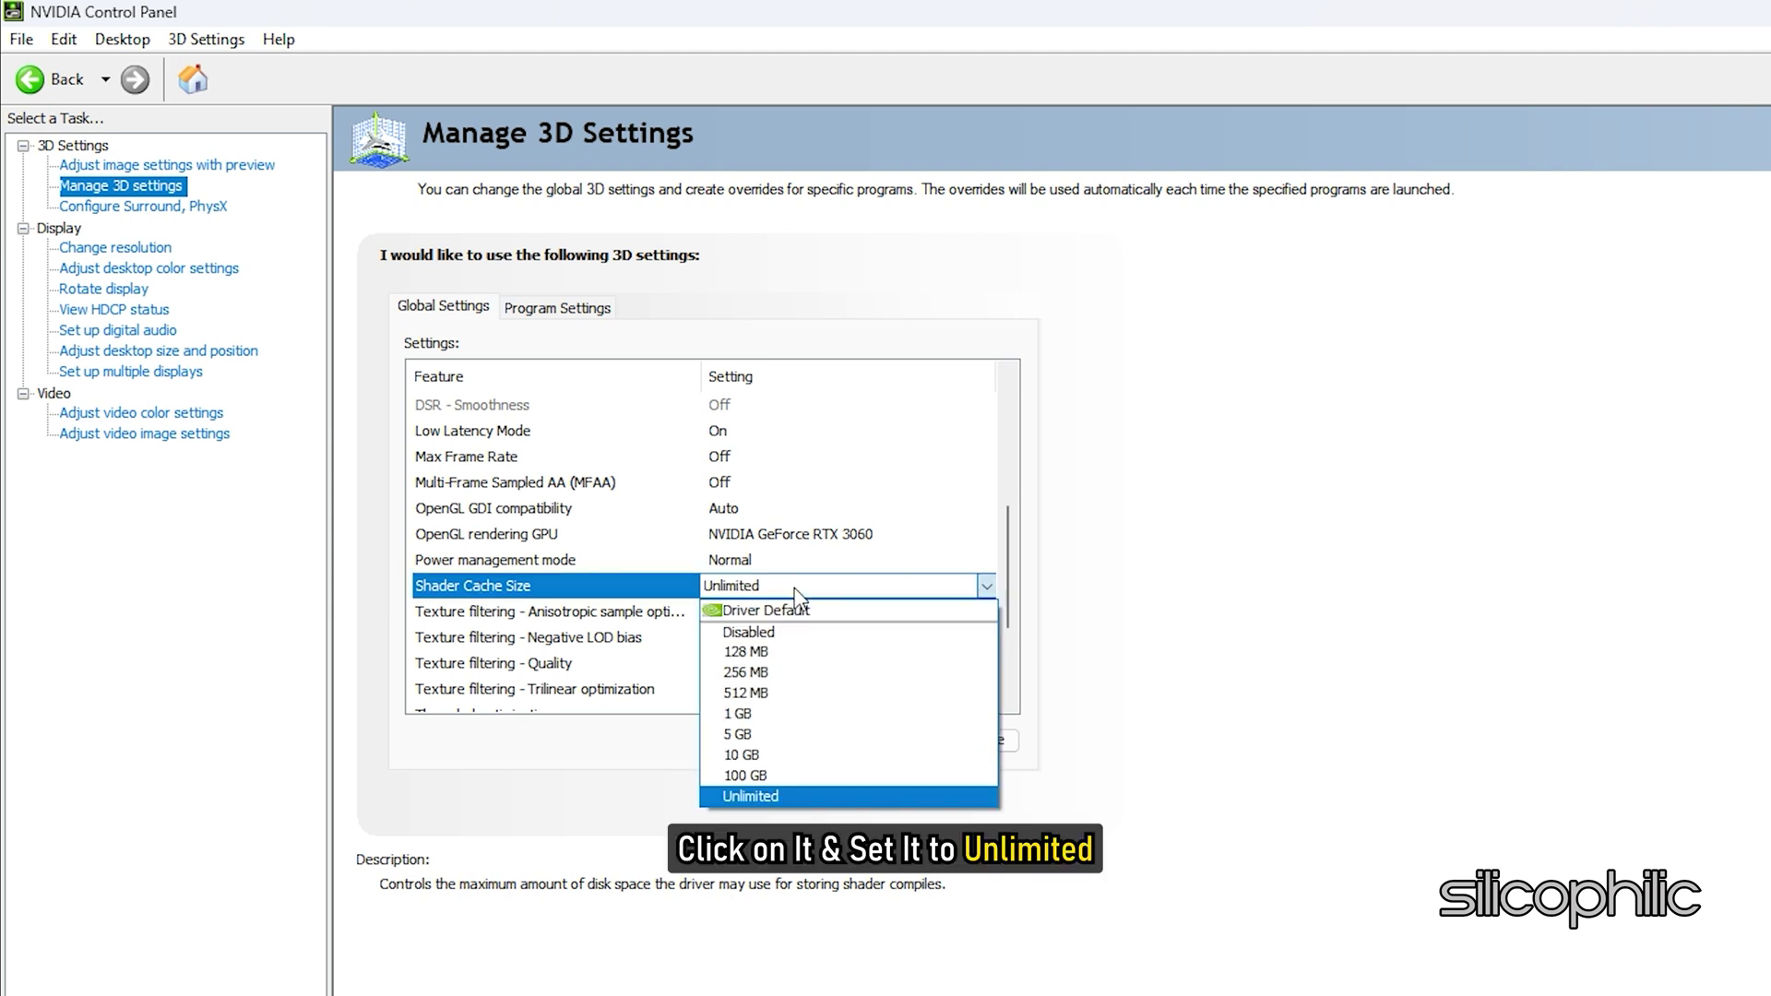
pyautogui.click(771, 798)
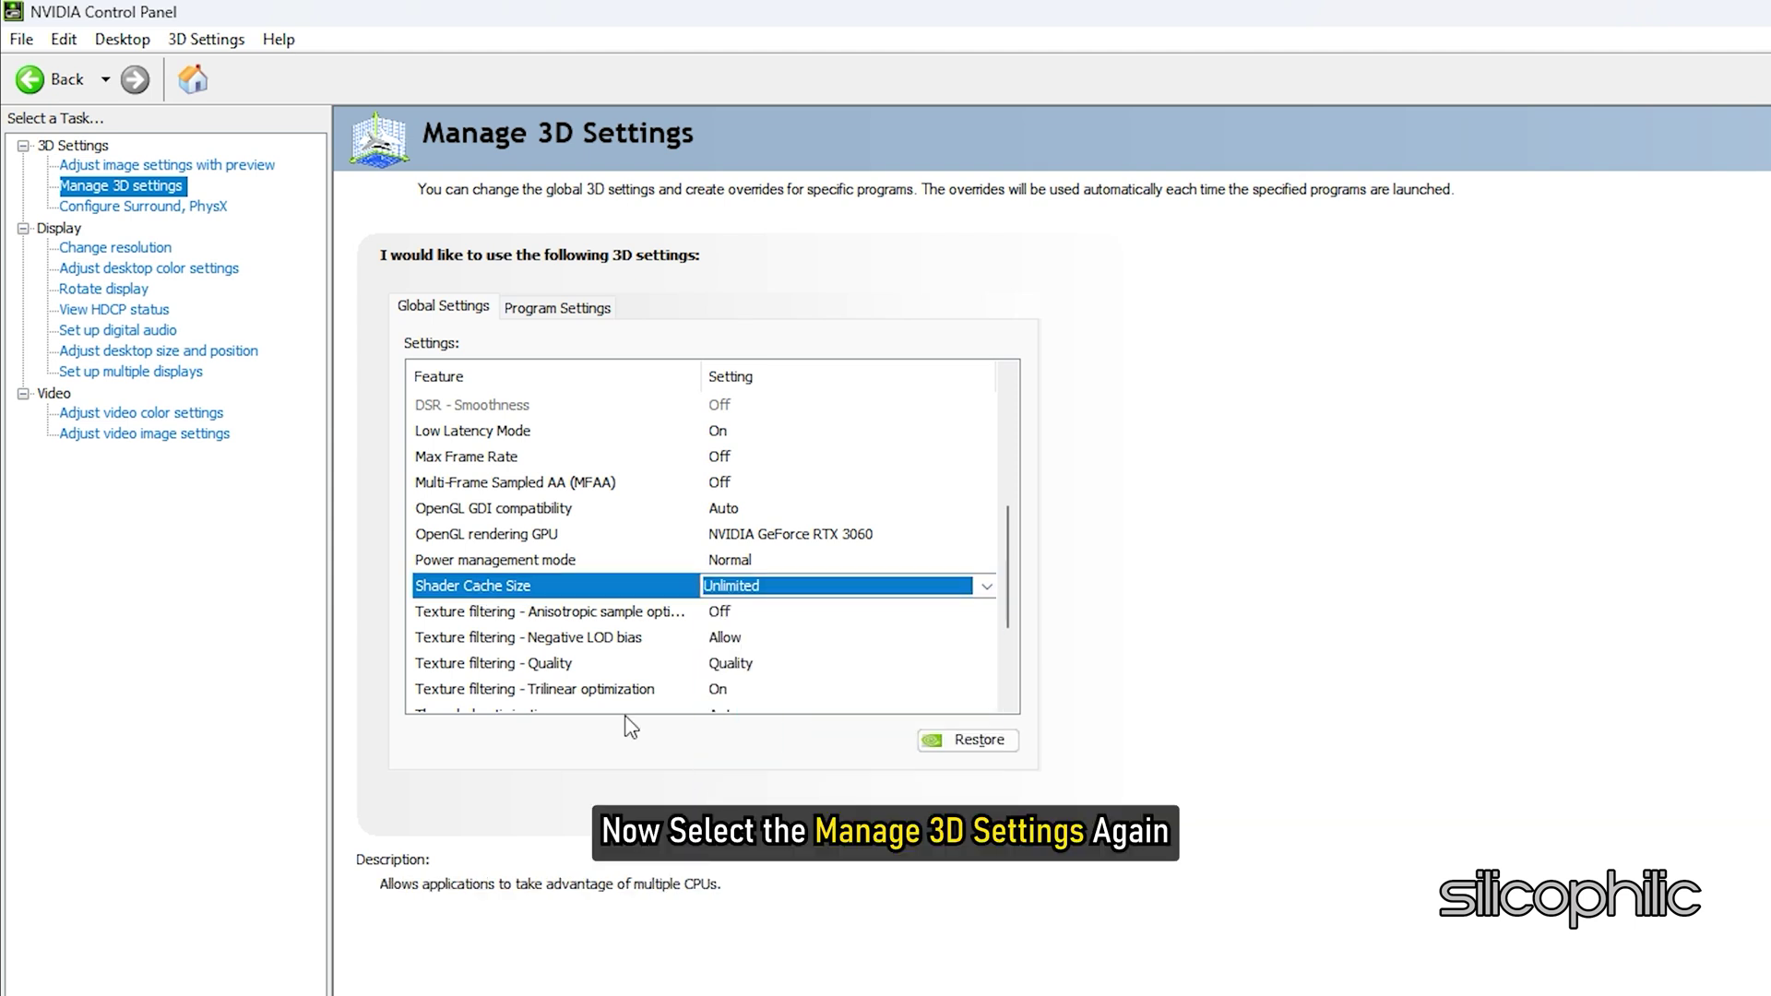
pyautogui.click(125, 187)
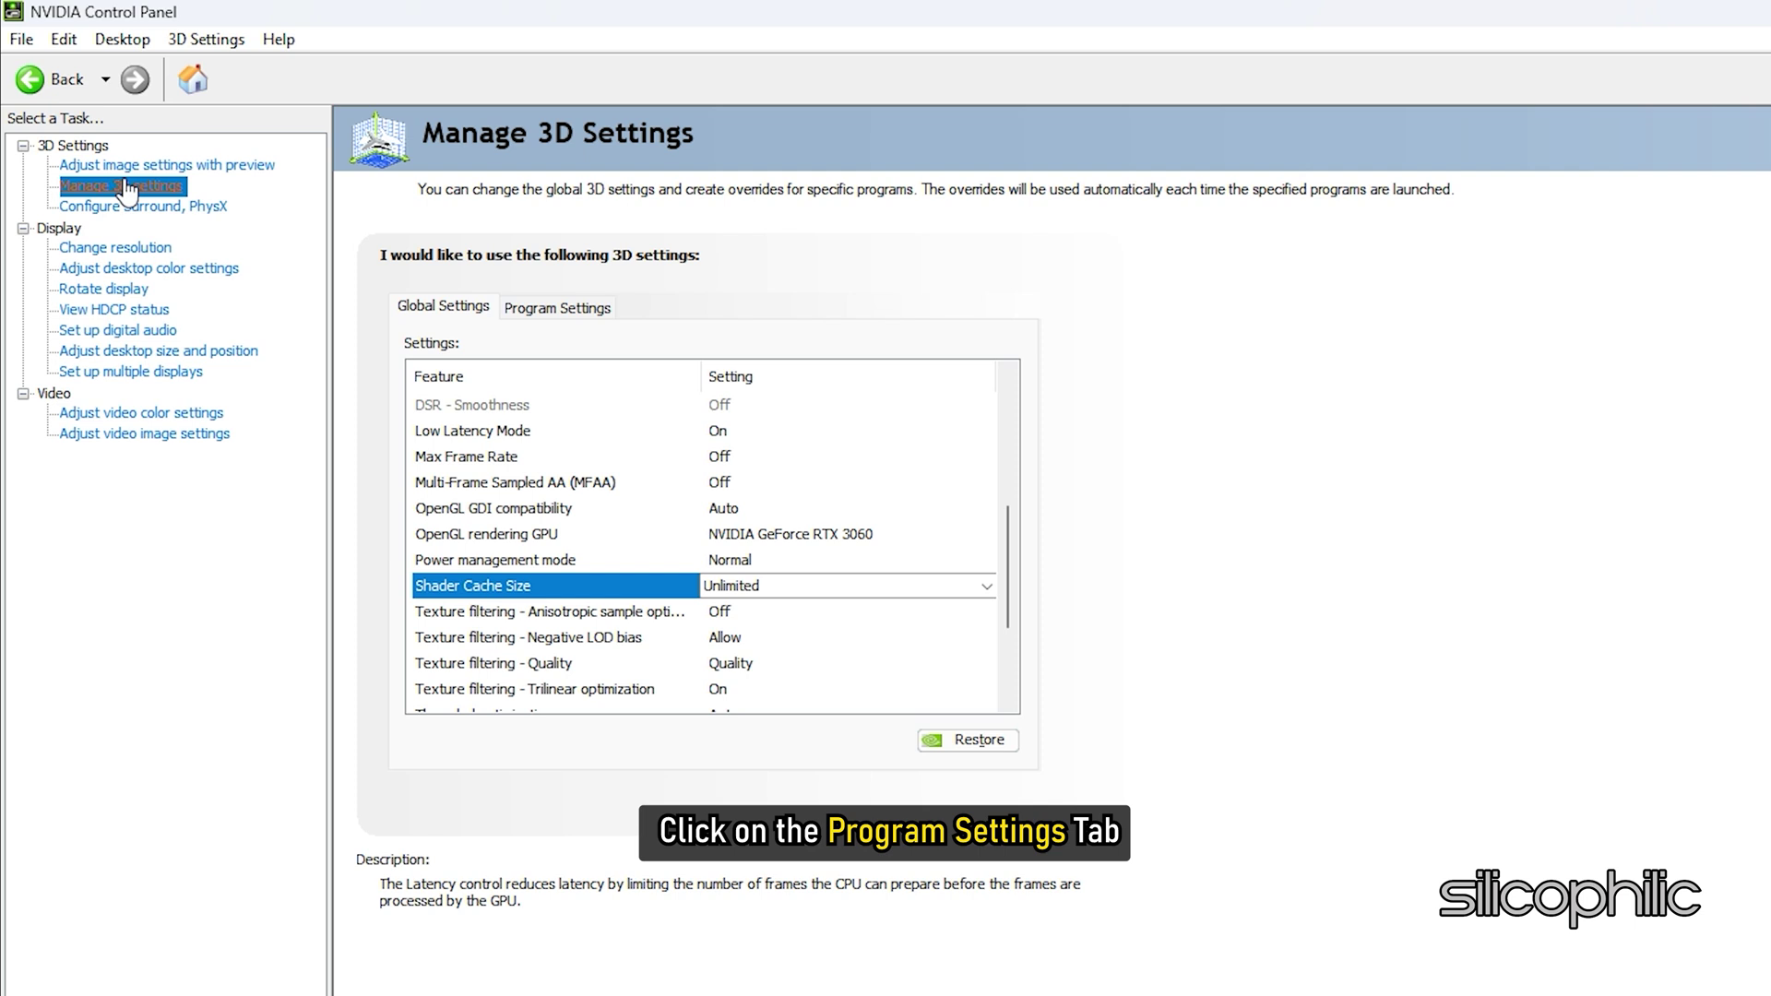
pyautogui.click(554, 313)
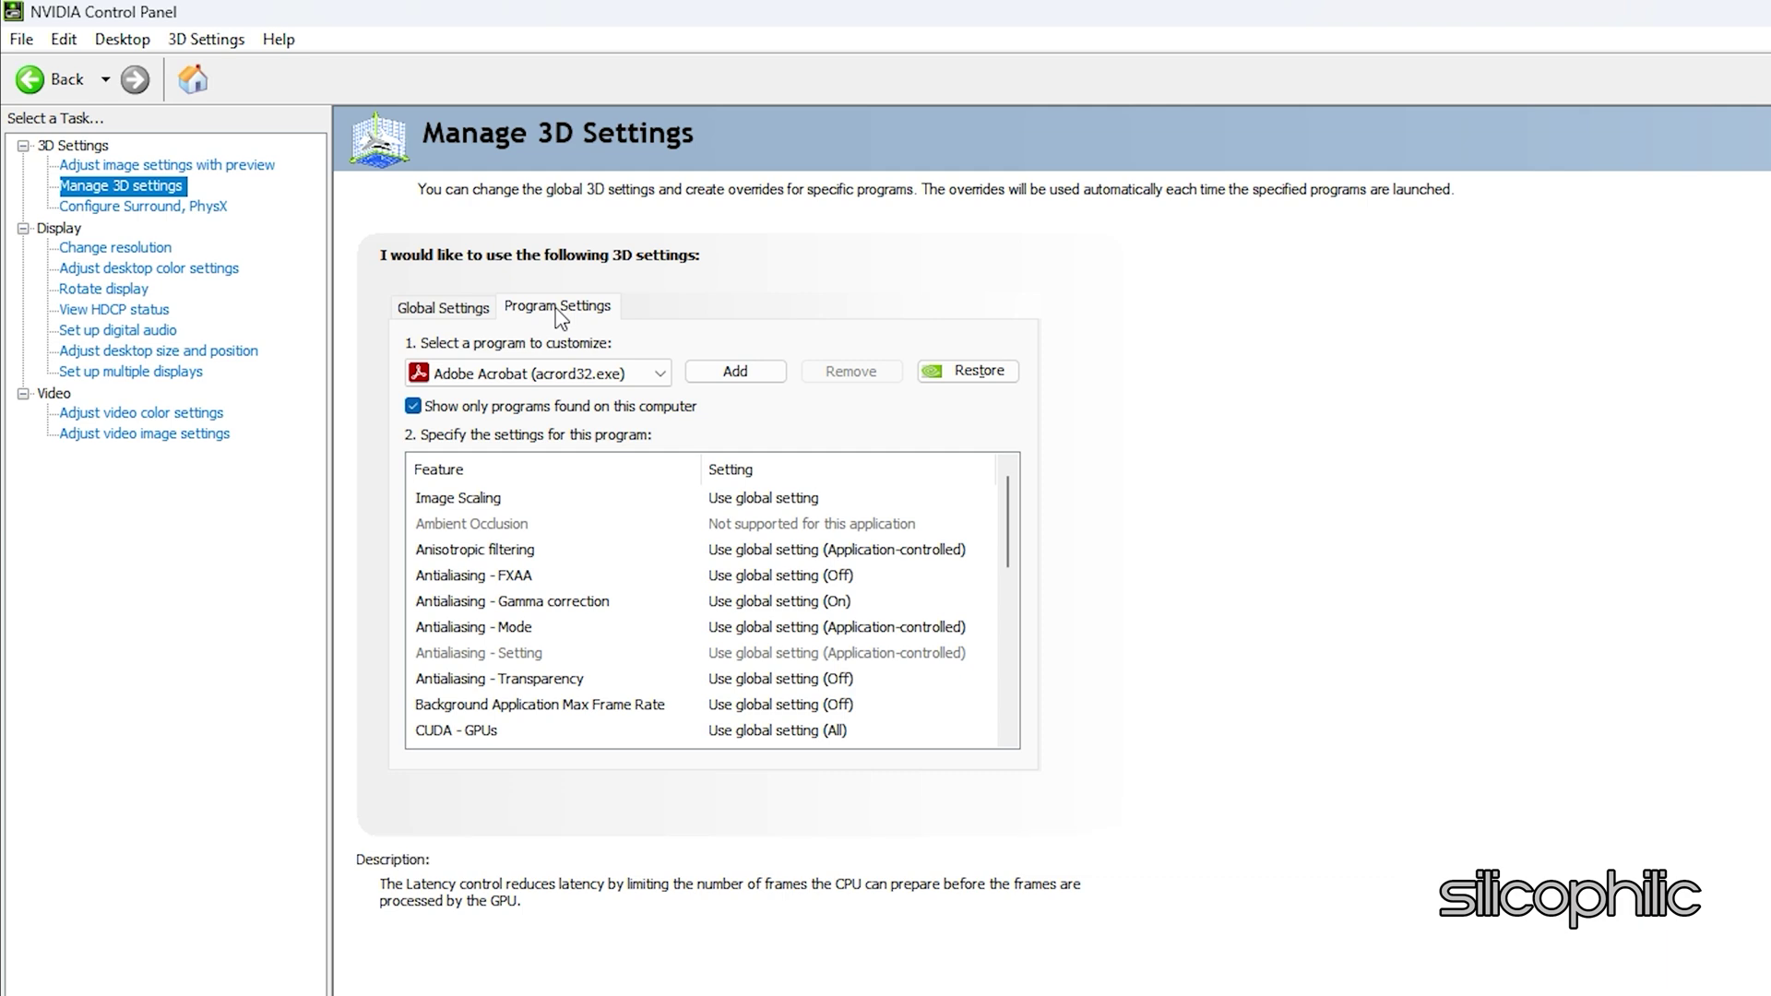
# Add FC25 from the EA SPORTS FC 25 folder as the program to customize
pyautogui.click(735, 371)
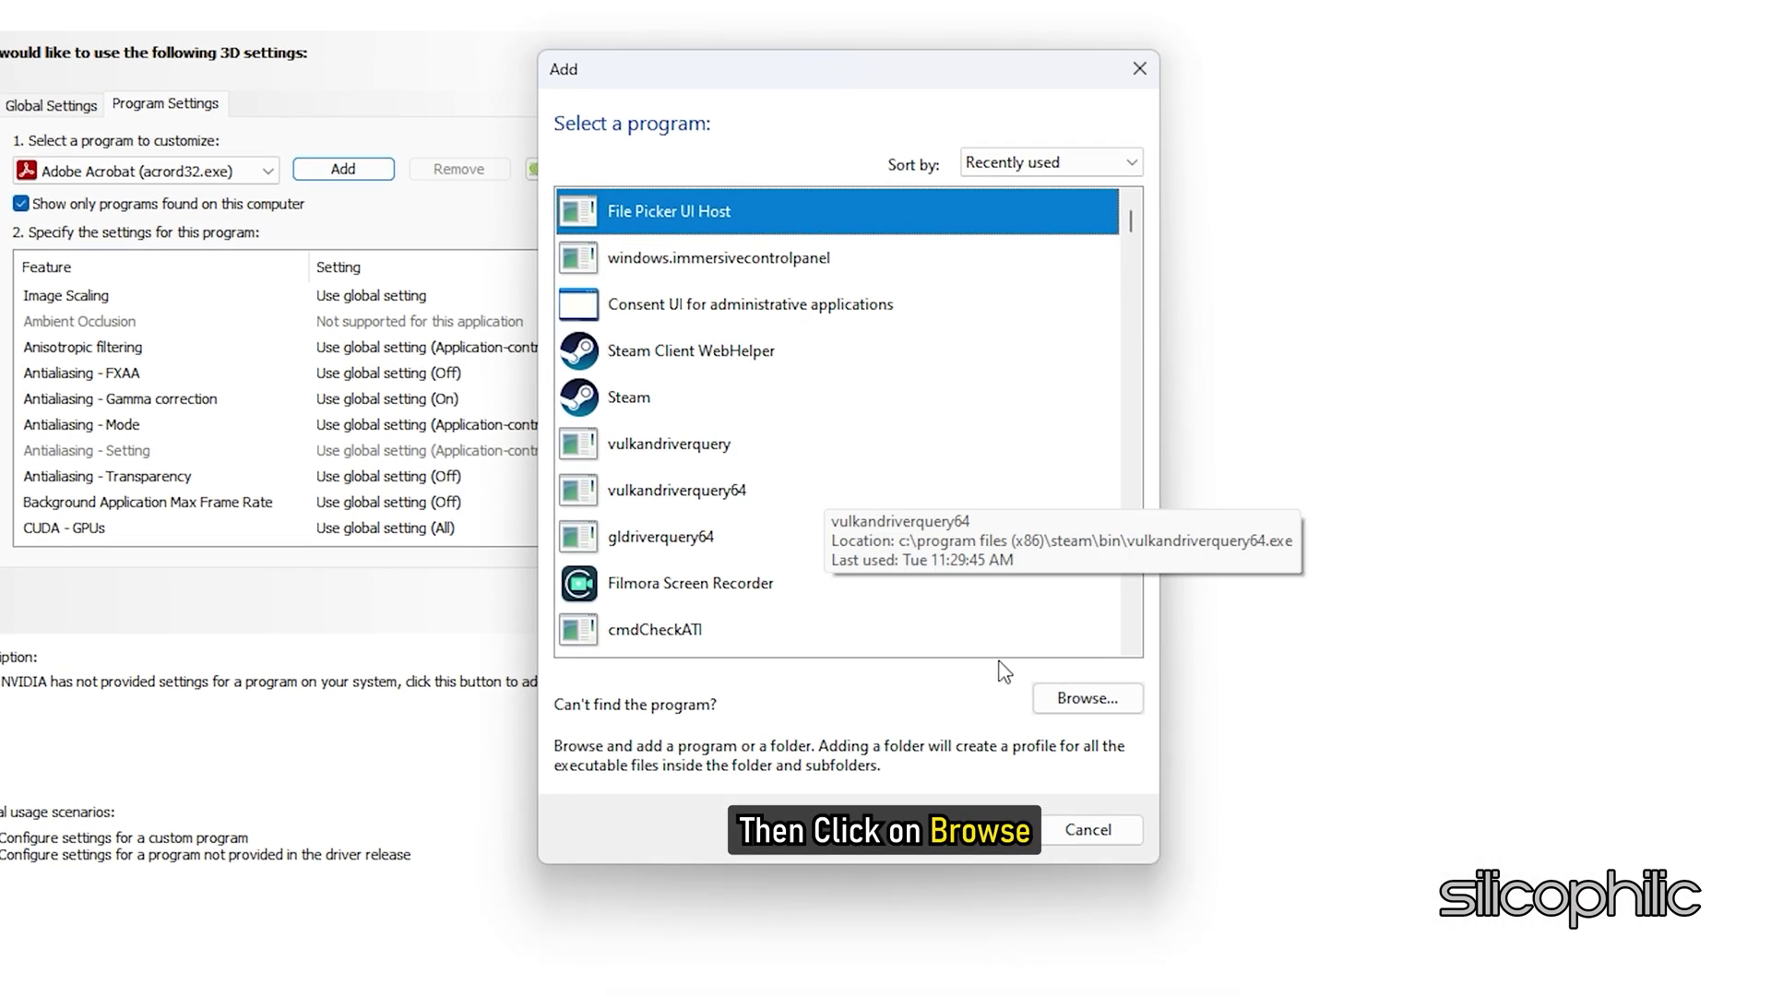
pyautogui.click(1087, 698)
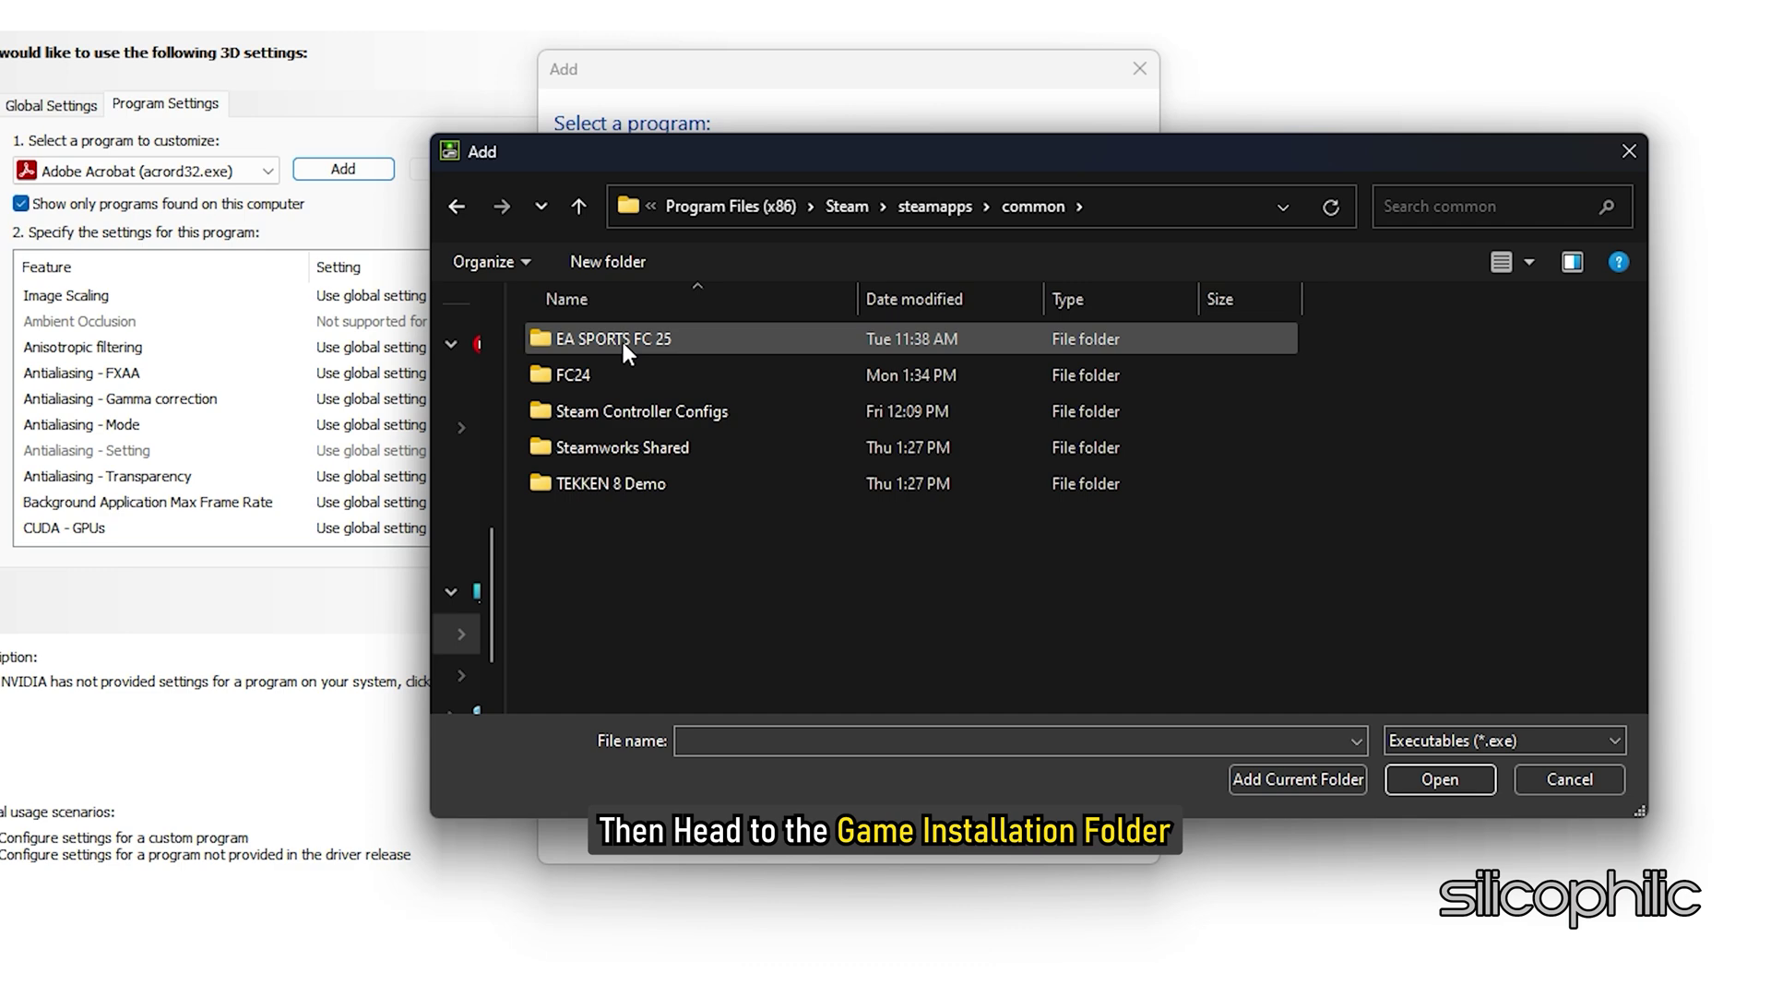
pyautogui.doubleClick(623, 341)
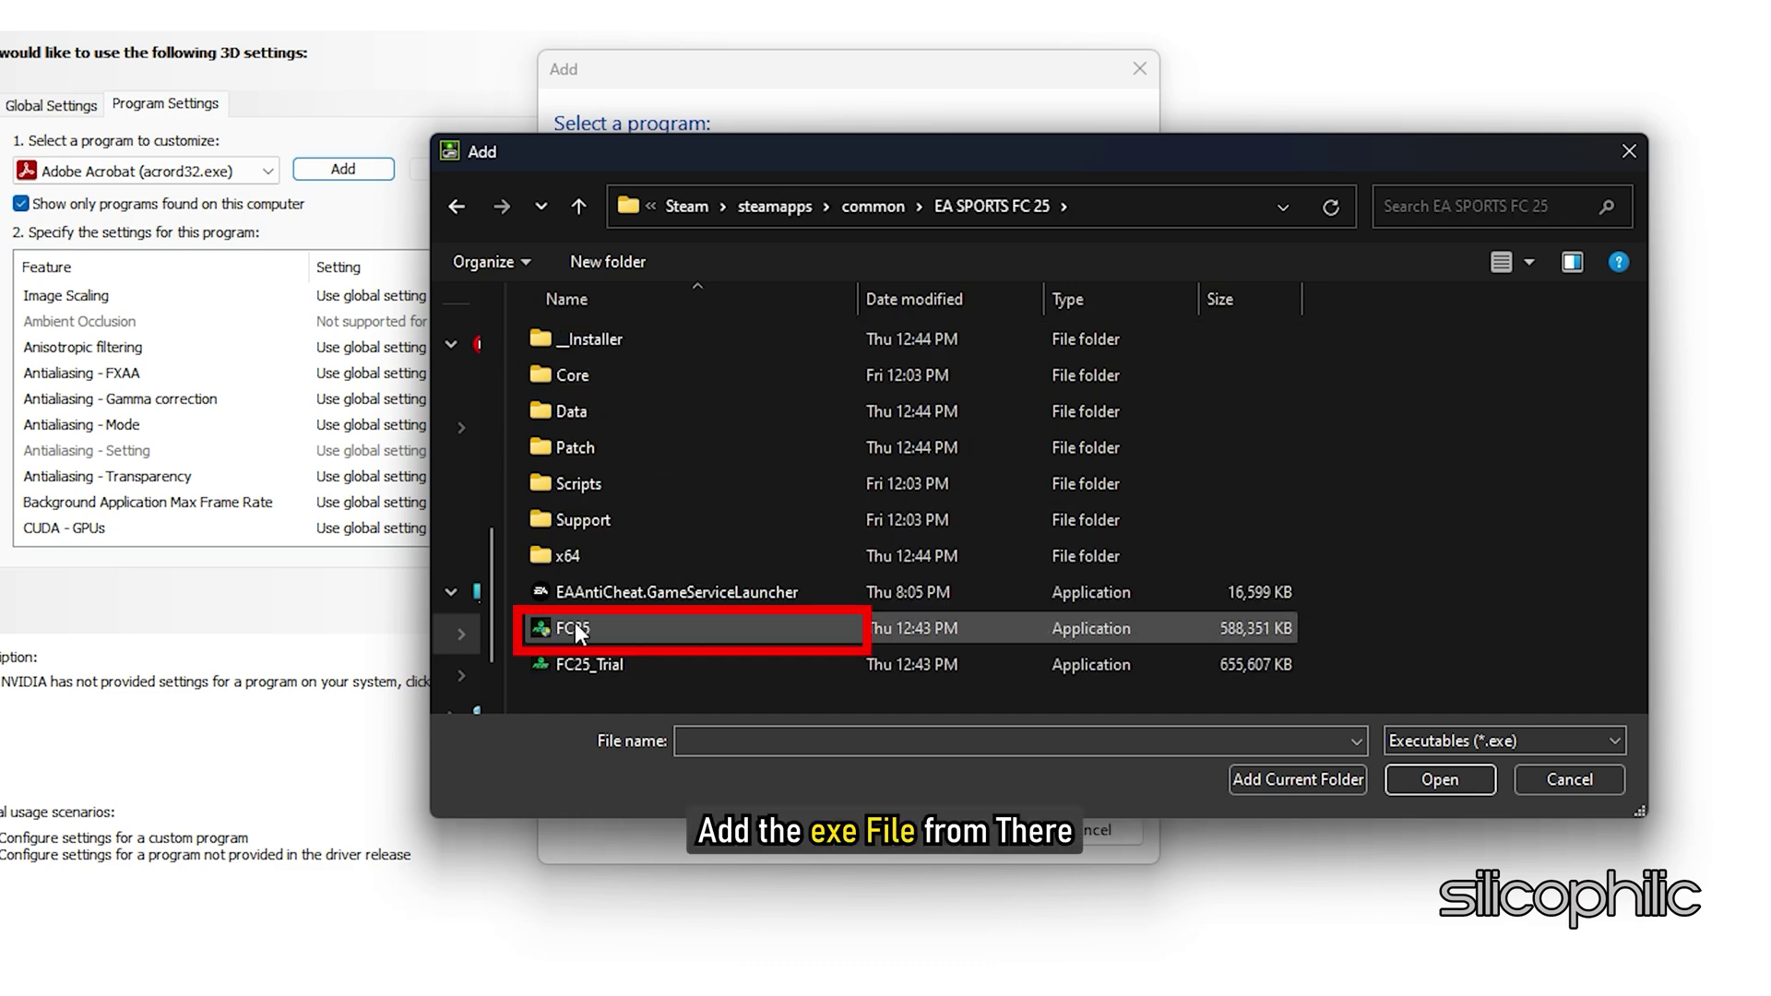
pyautogui.click(1409, 780)
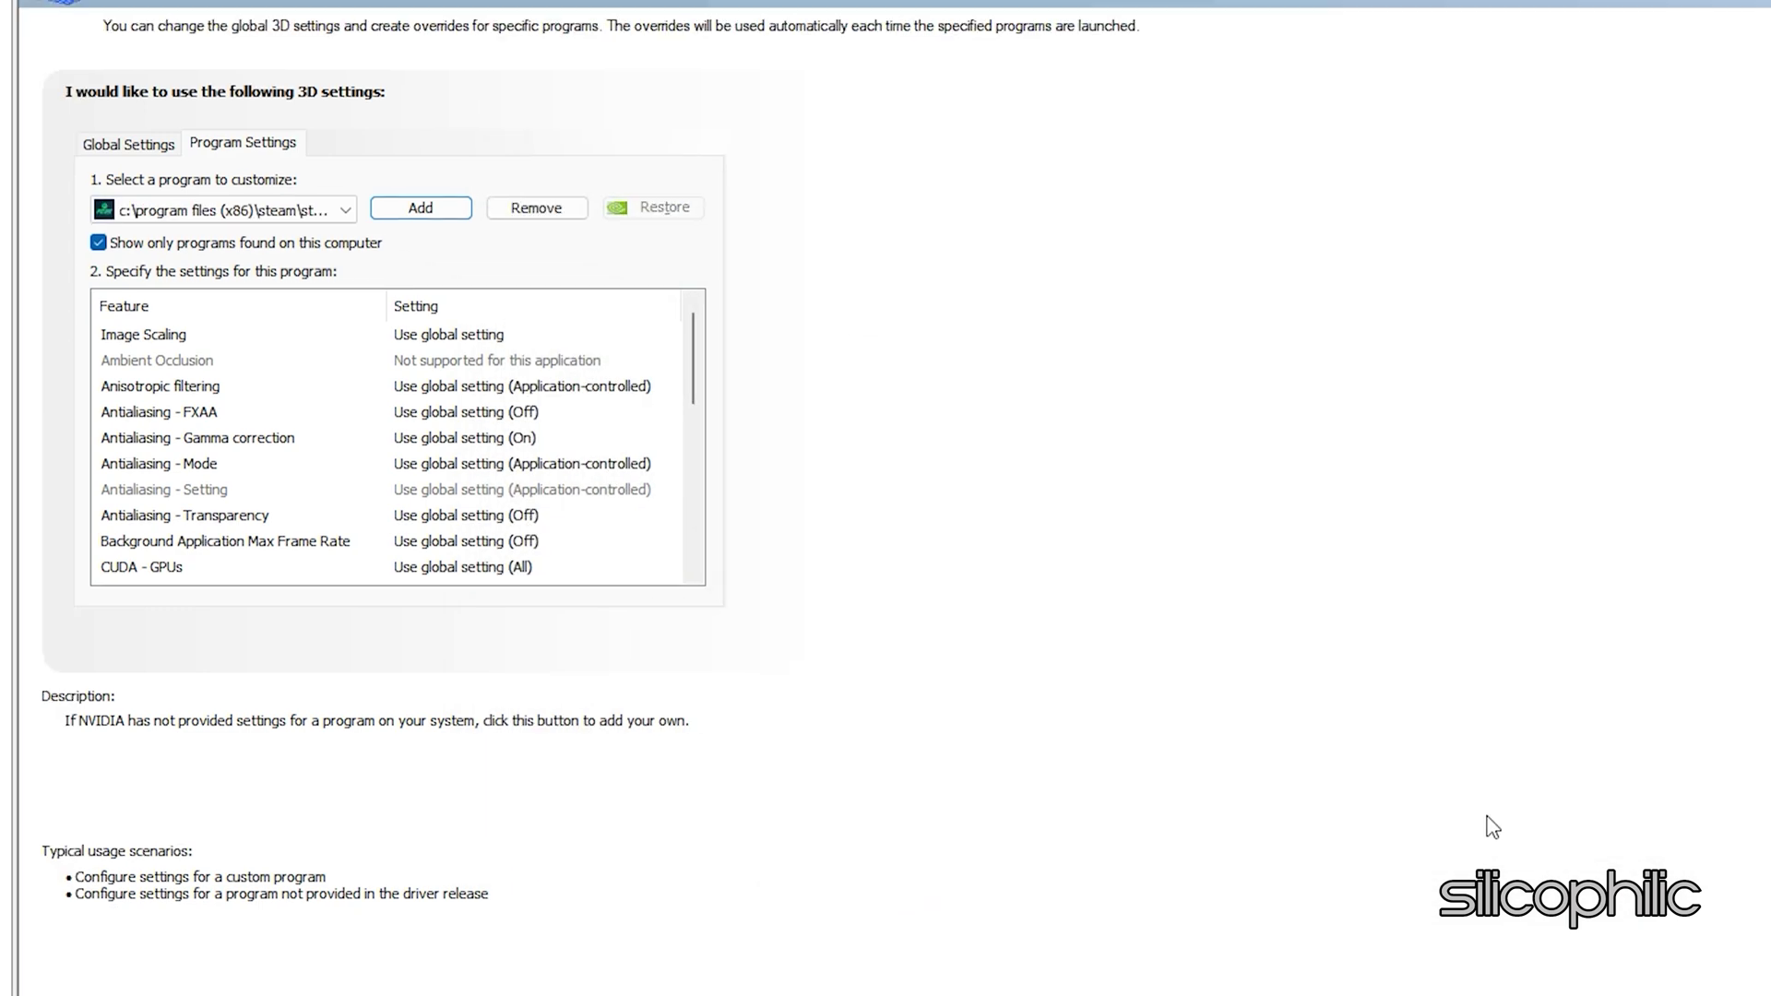
# Set OpenGL rendering GPU to RTX 3060, Prefer maximum performance power, and Adaptive vertical sync
pyautogui.scroll(-4, 470, 572)
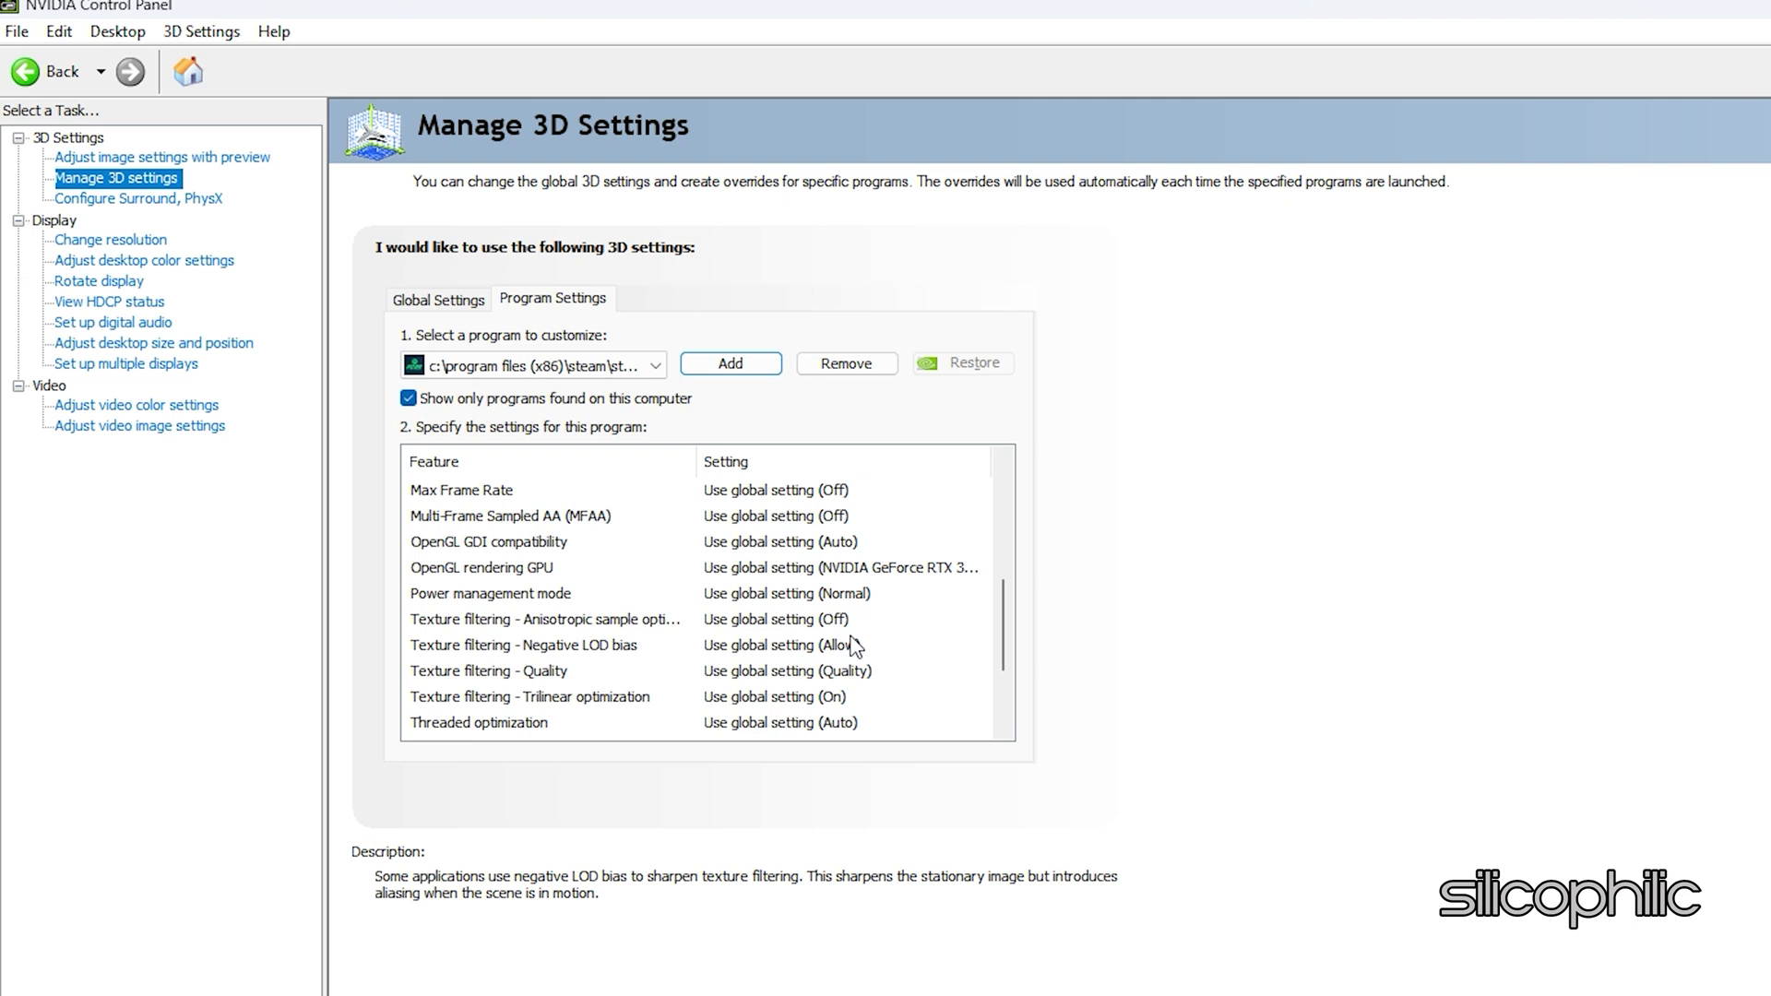
pyautogui.click(482, 569)
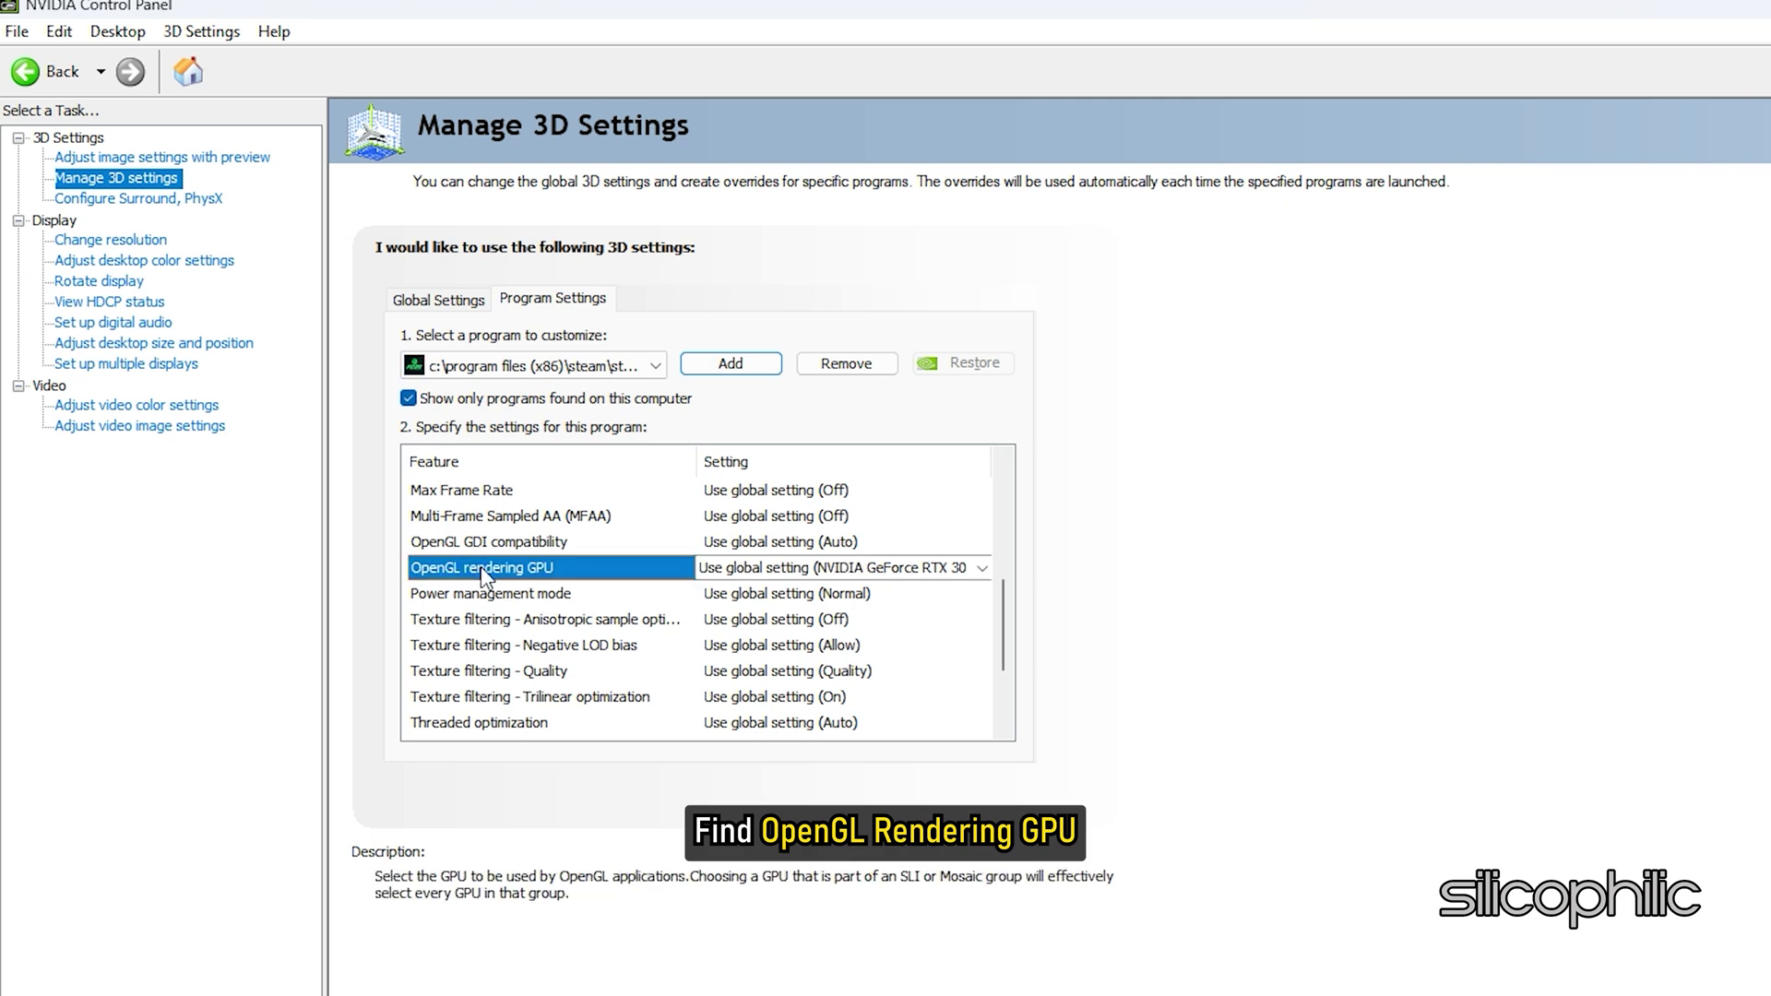
pyautogui.click(979, 569)
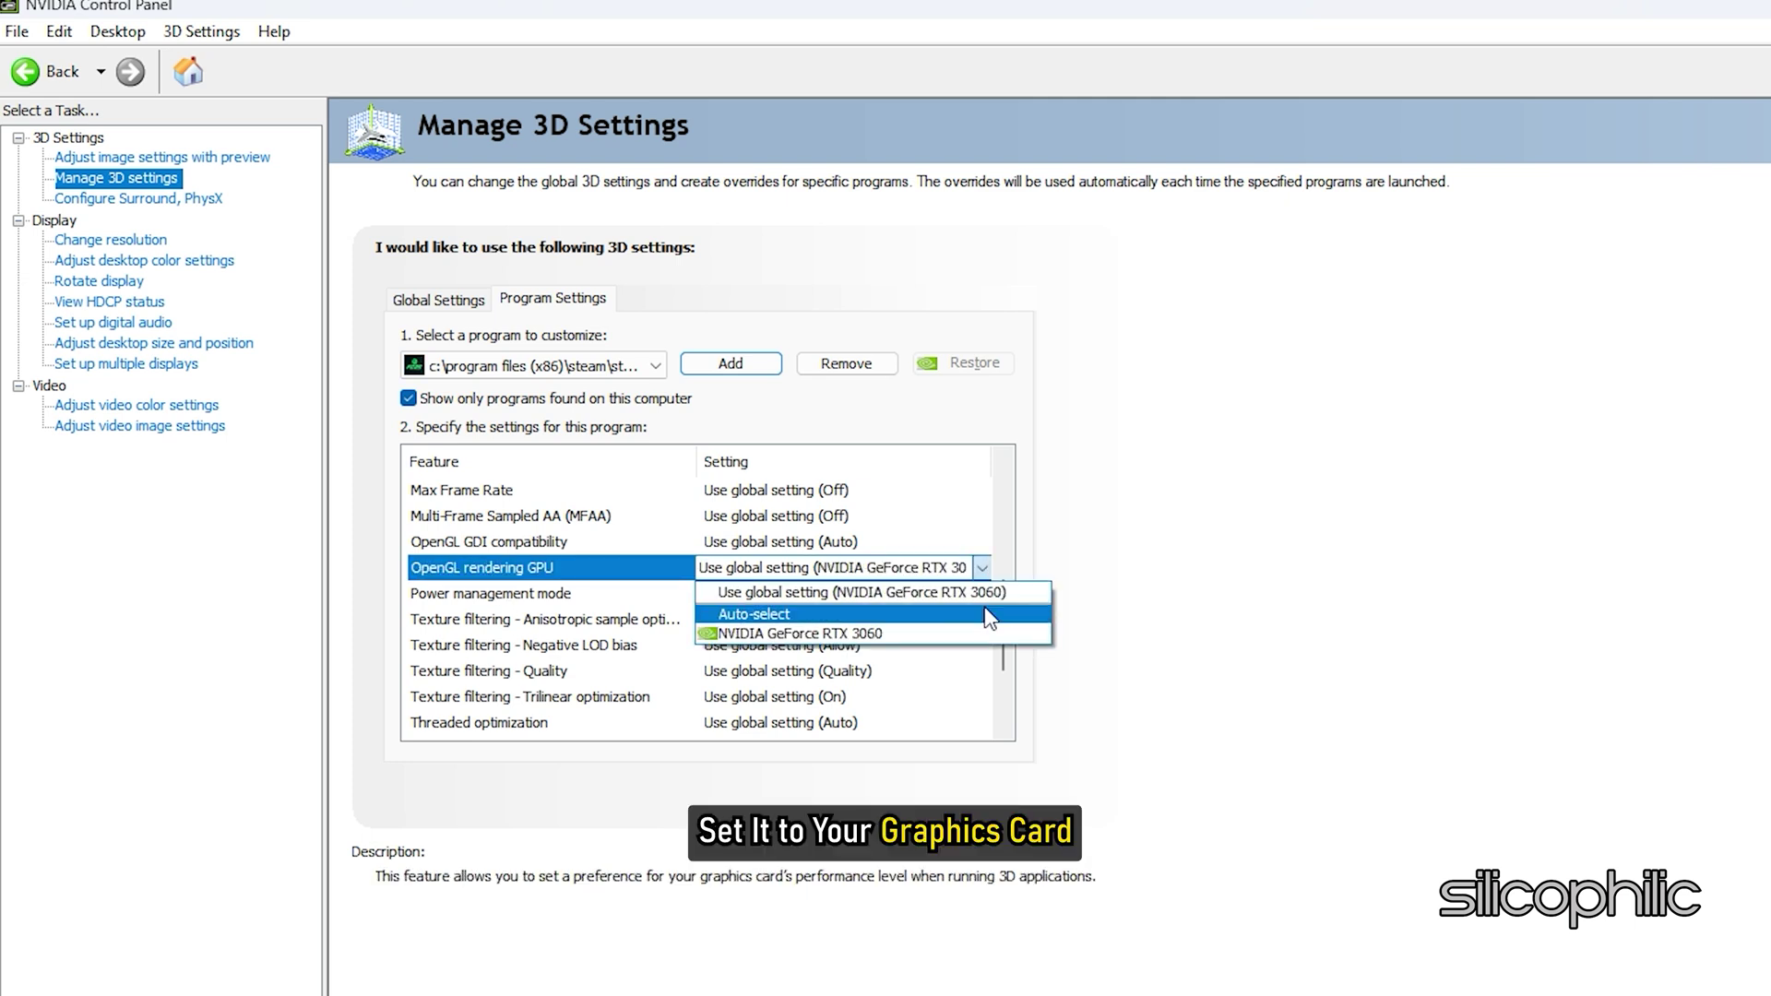
pyautogui.click(839, 625)
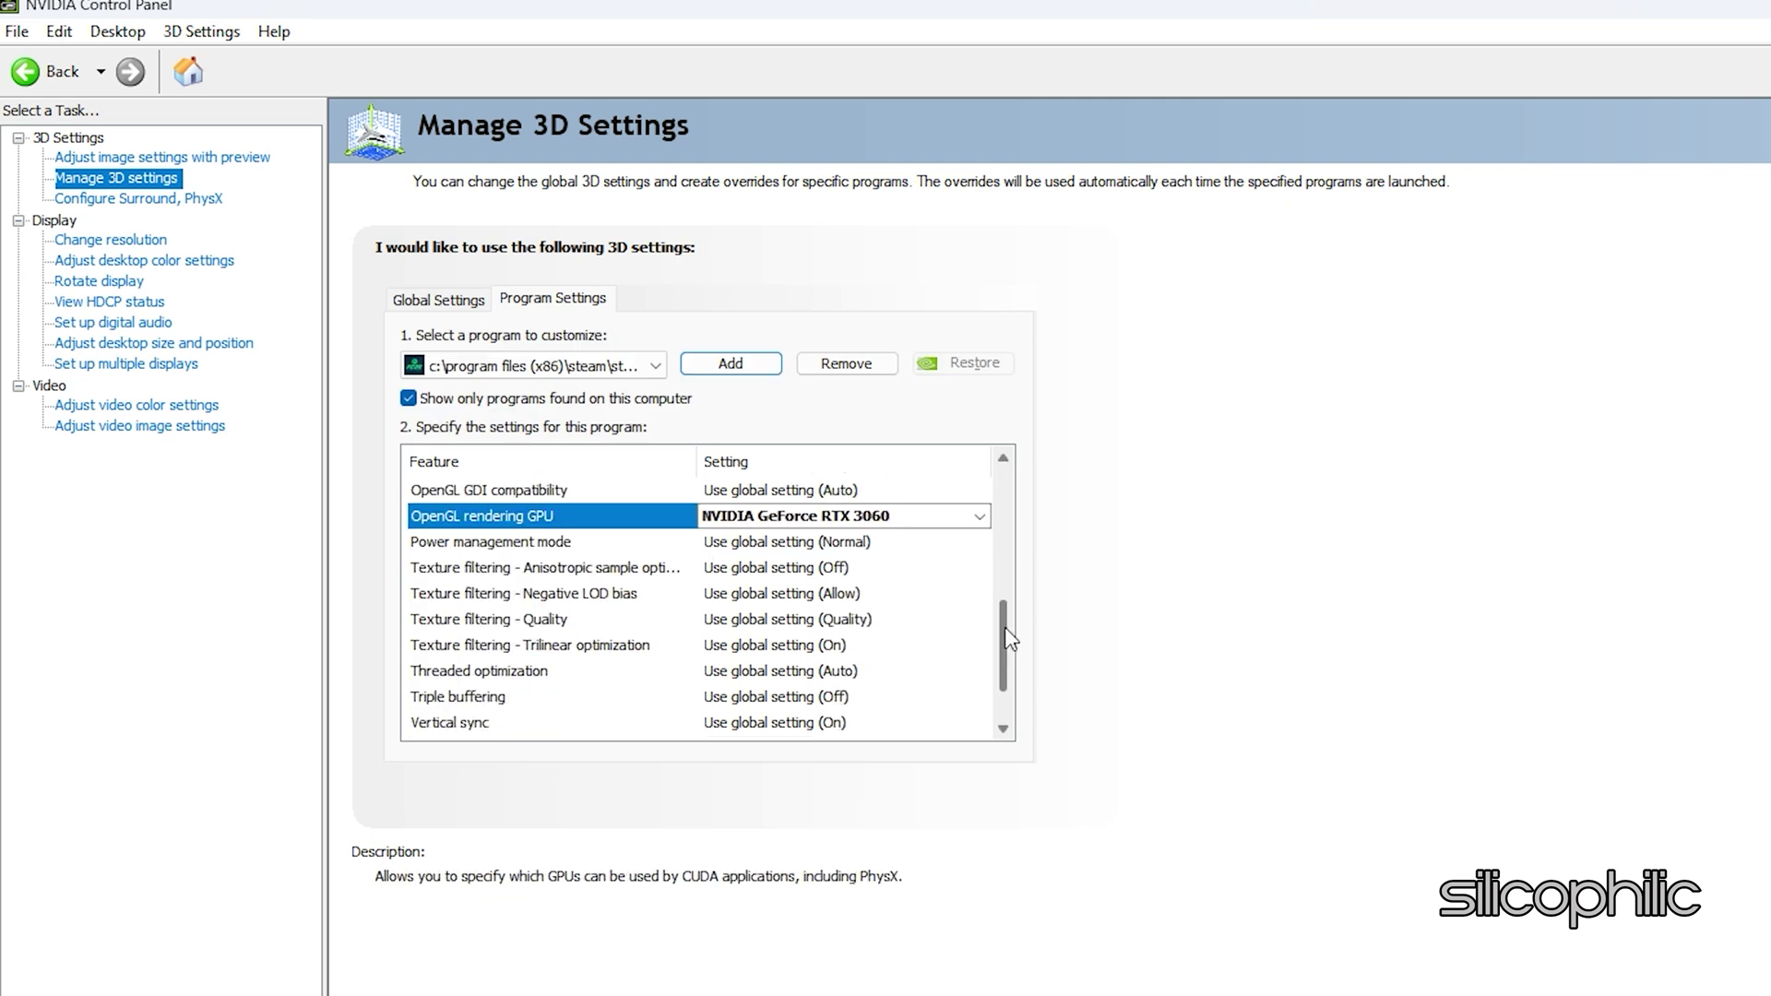
pyautogui.click(470, 543)
pyautogui.click(980, 542)
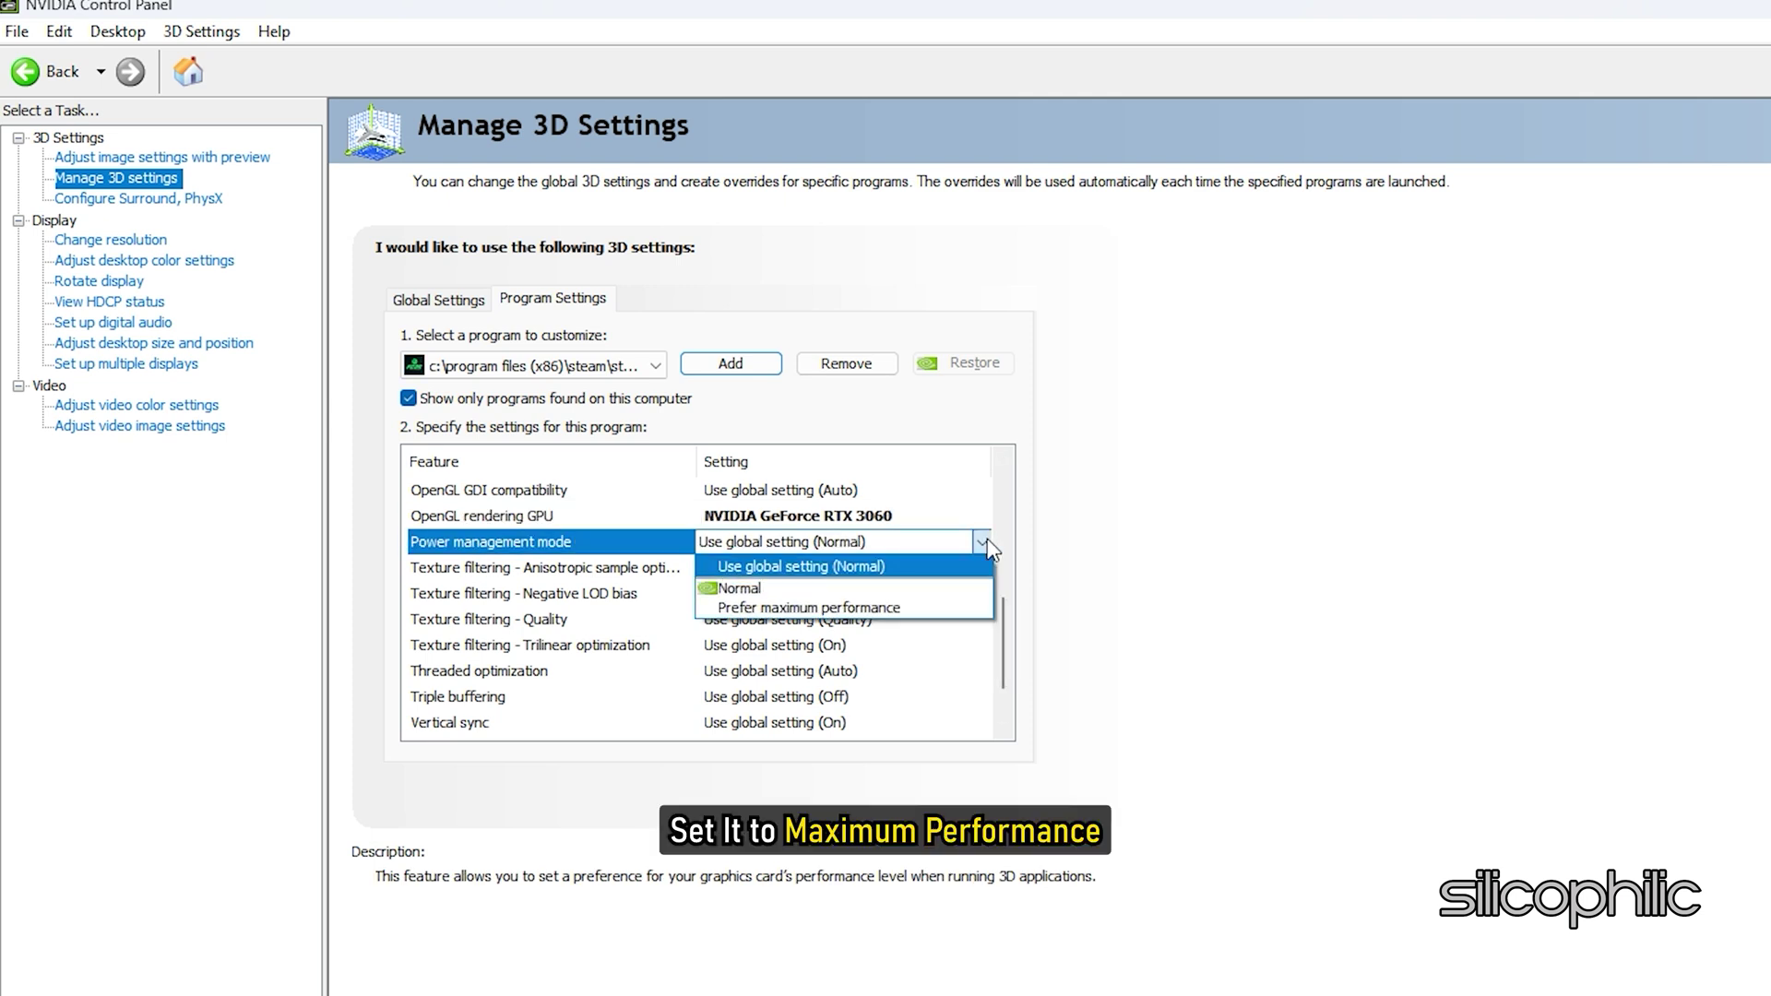
pyautogui.click(852, 614)
pyautogui.scroll(-4, 487, 653)
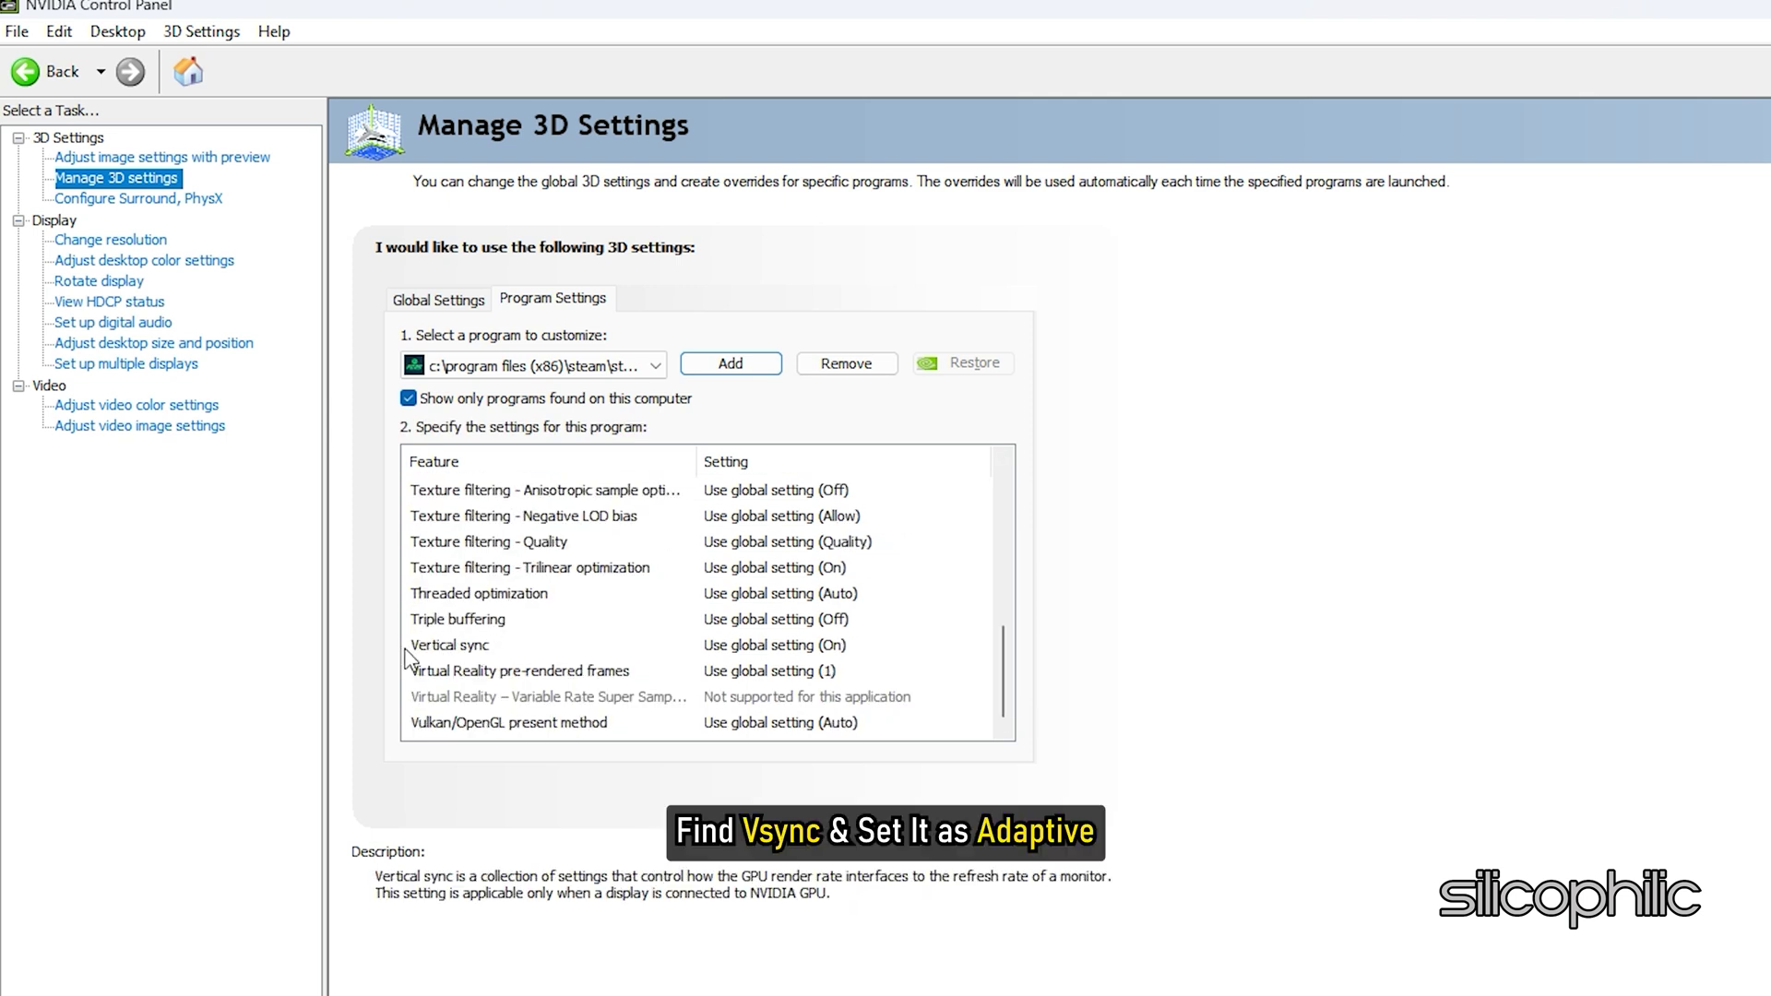
pyautogui.click(479, 645)
pyautogui.click(979, 648)
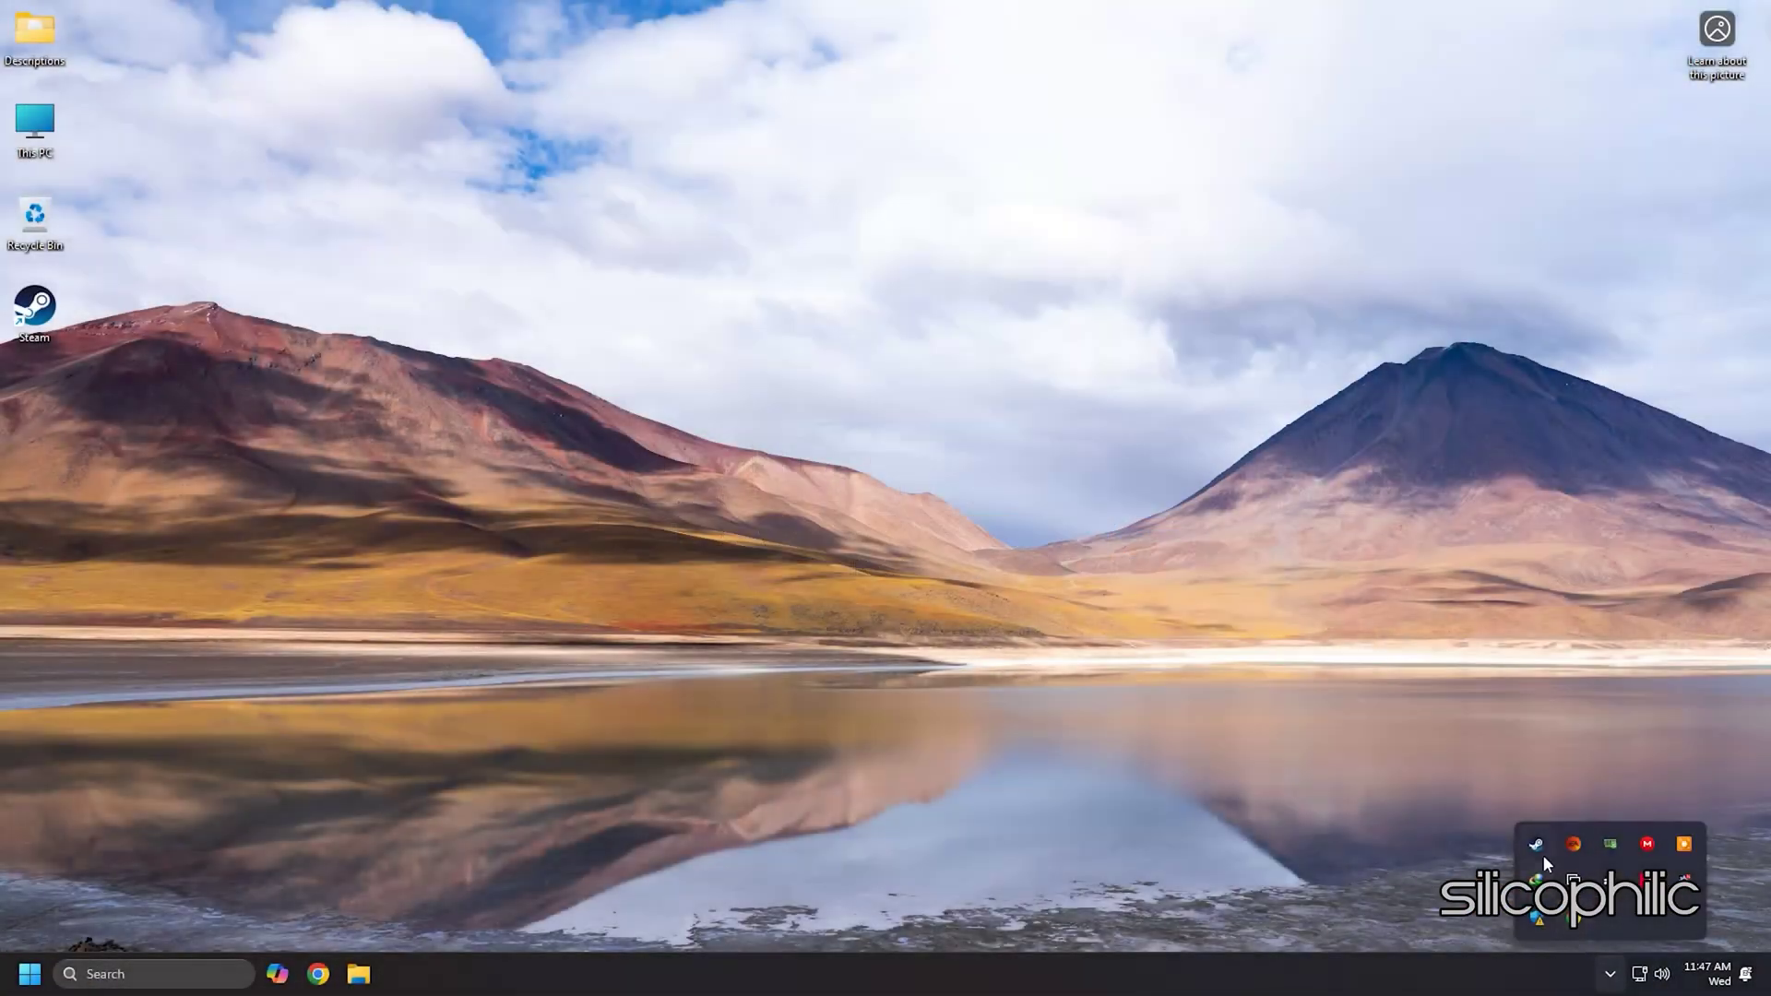
pyautogui.rightClick(1536, 847)
# Exit Steam, then open the Steam shortcut's file location from a Windows search for 'Steam'
pyautogui.click(1236, 826)
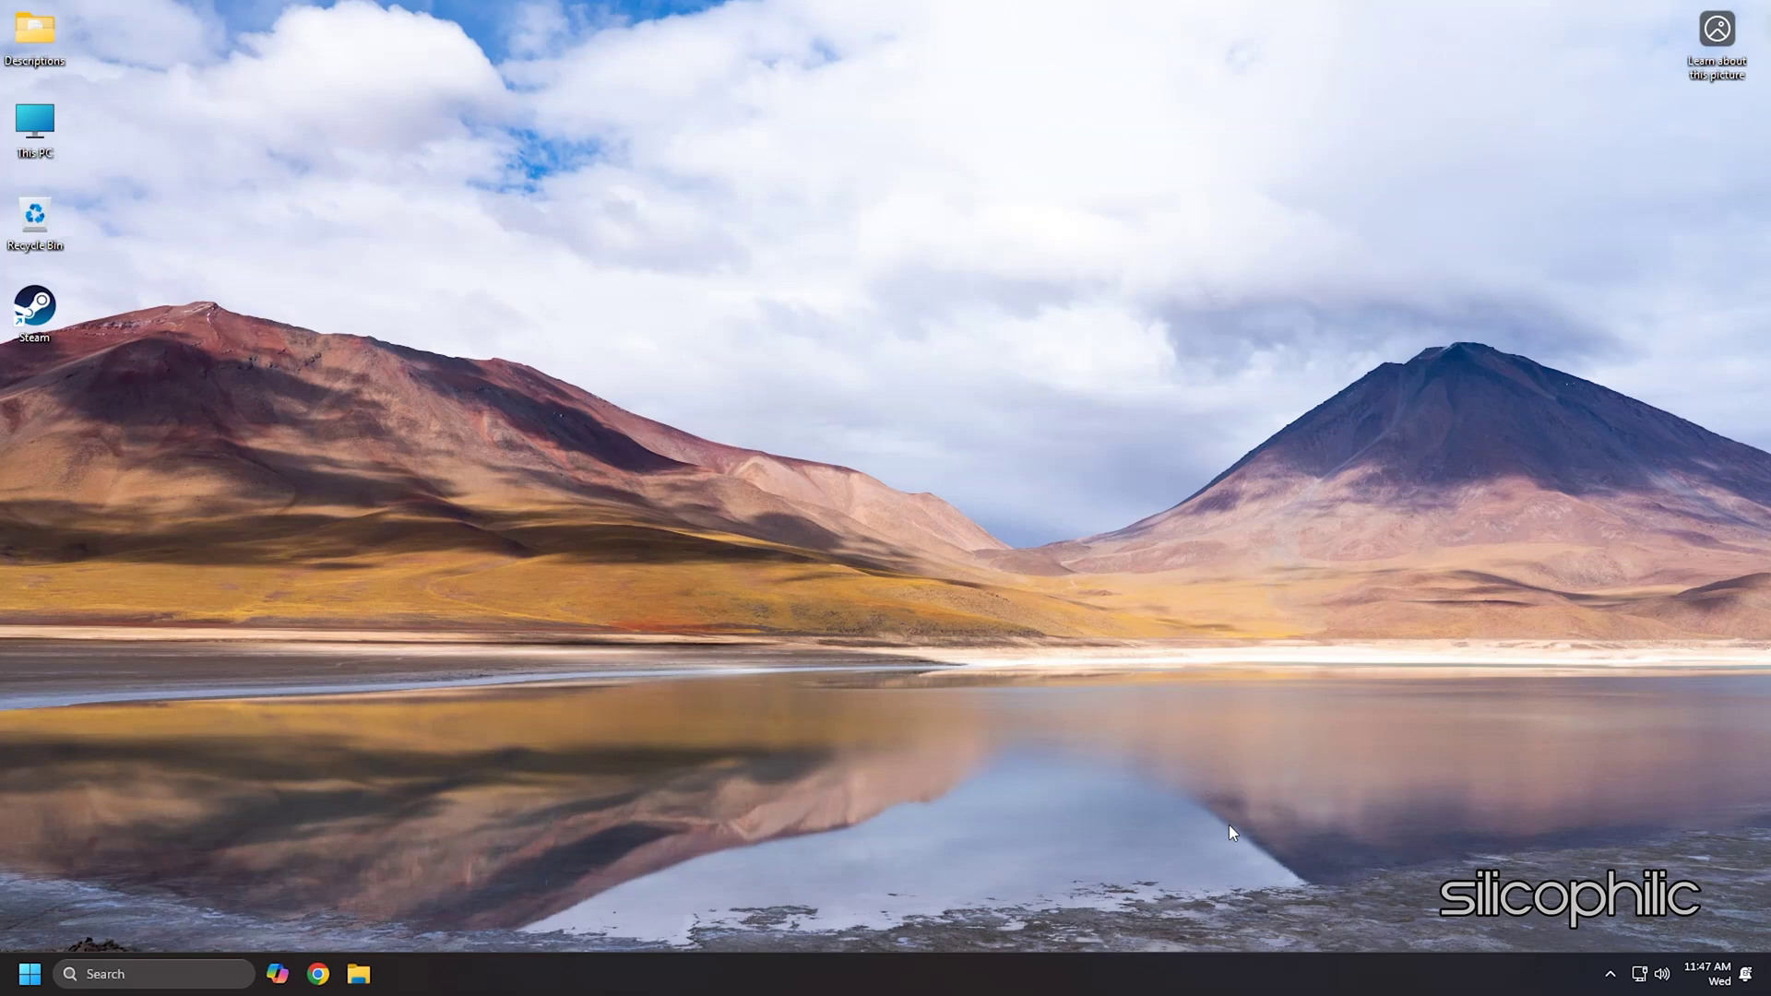
pyautogui.click(164, 970)
pyautogui.write('Steam')
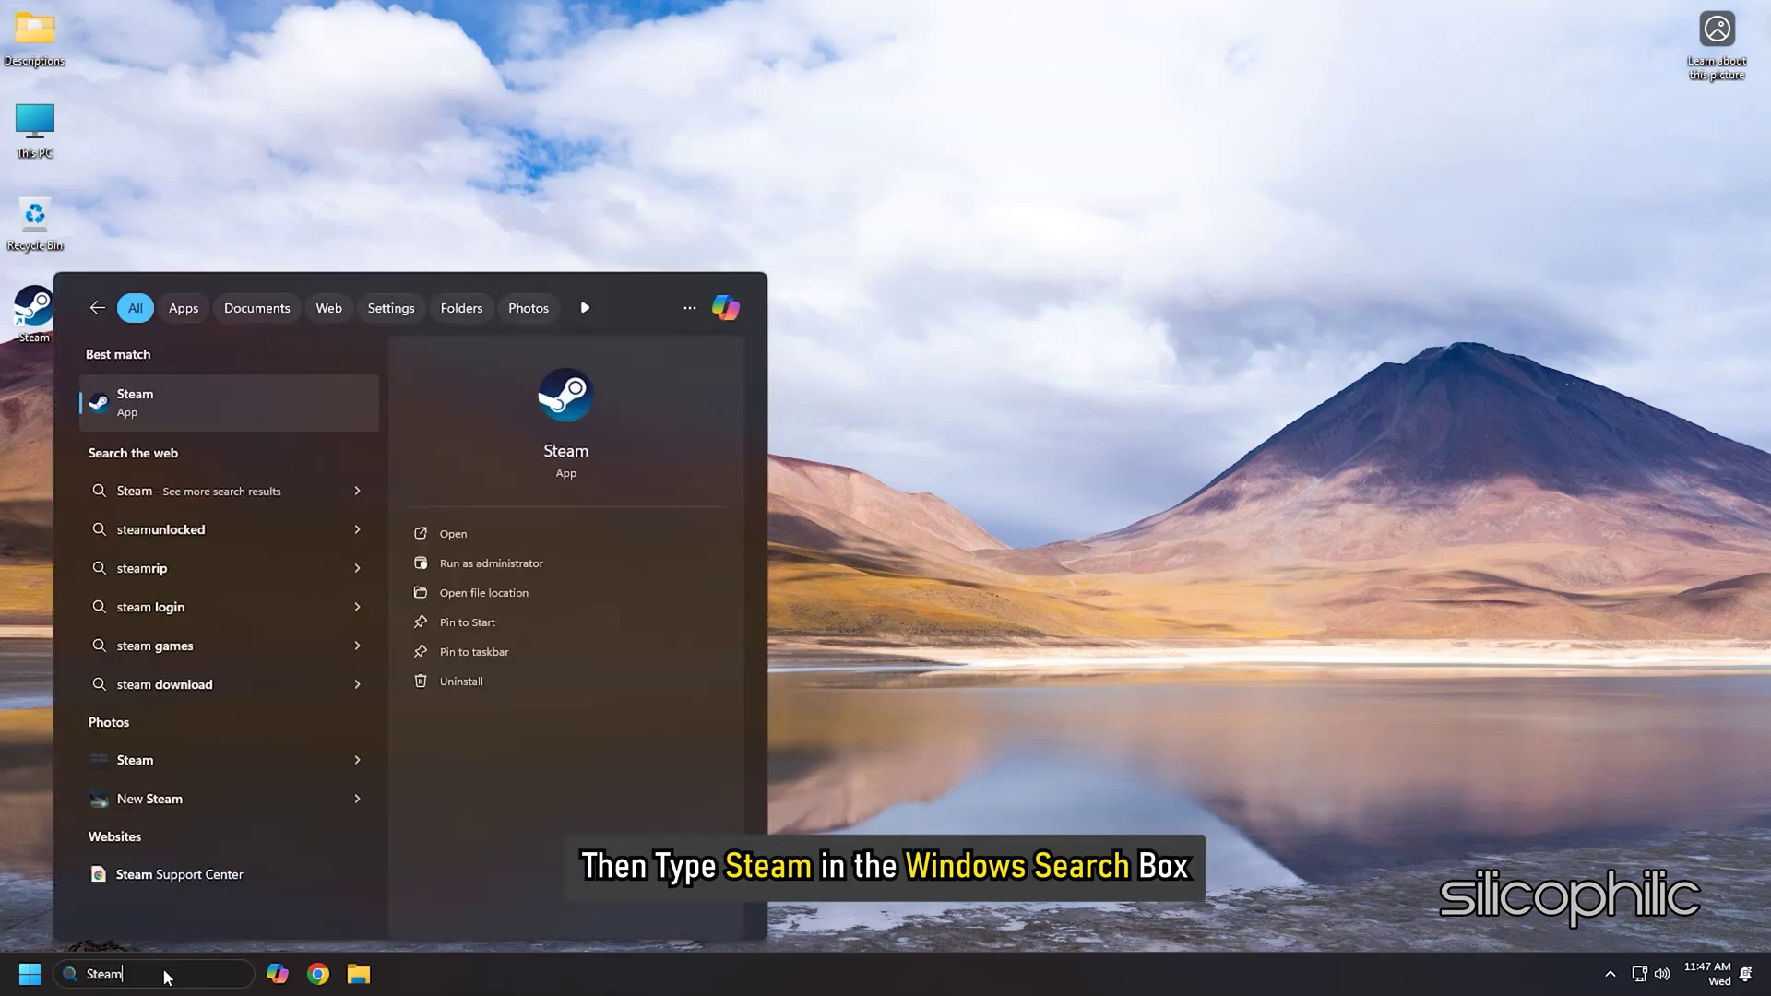
pyautogui.rightClick(131, 409)
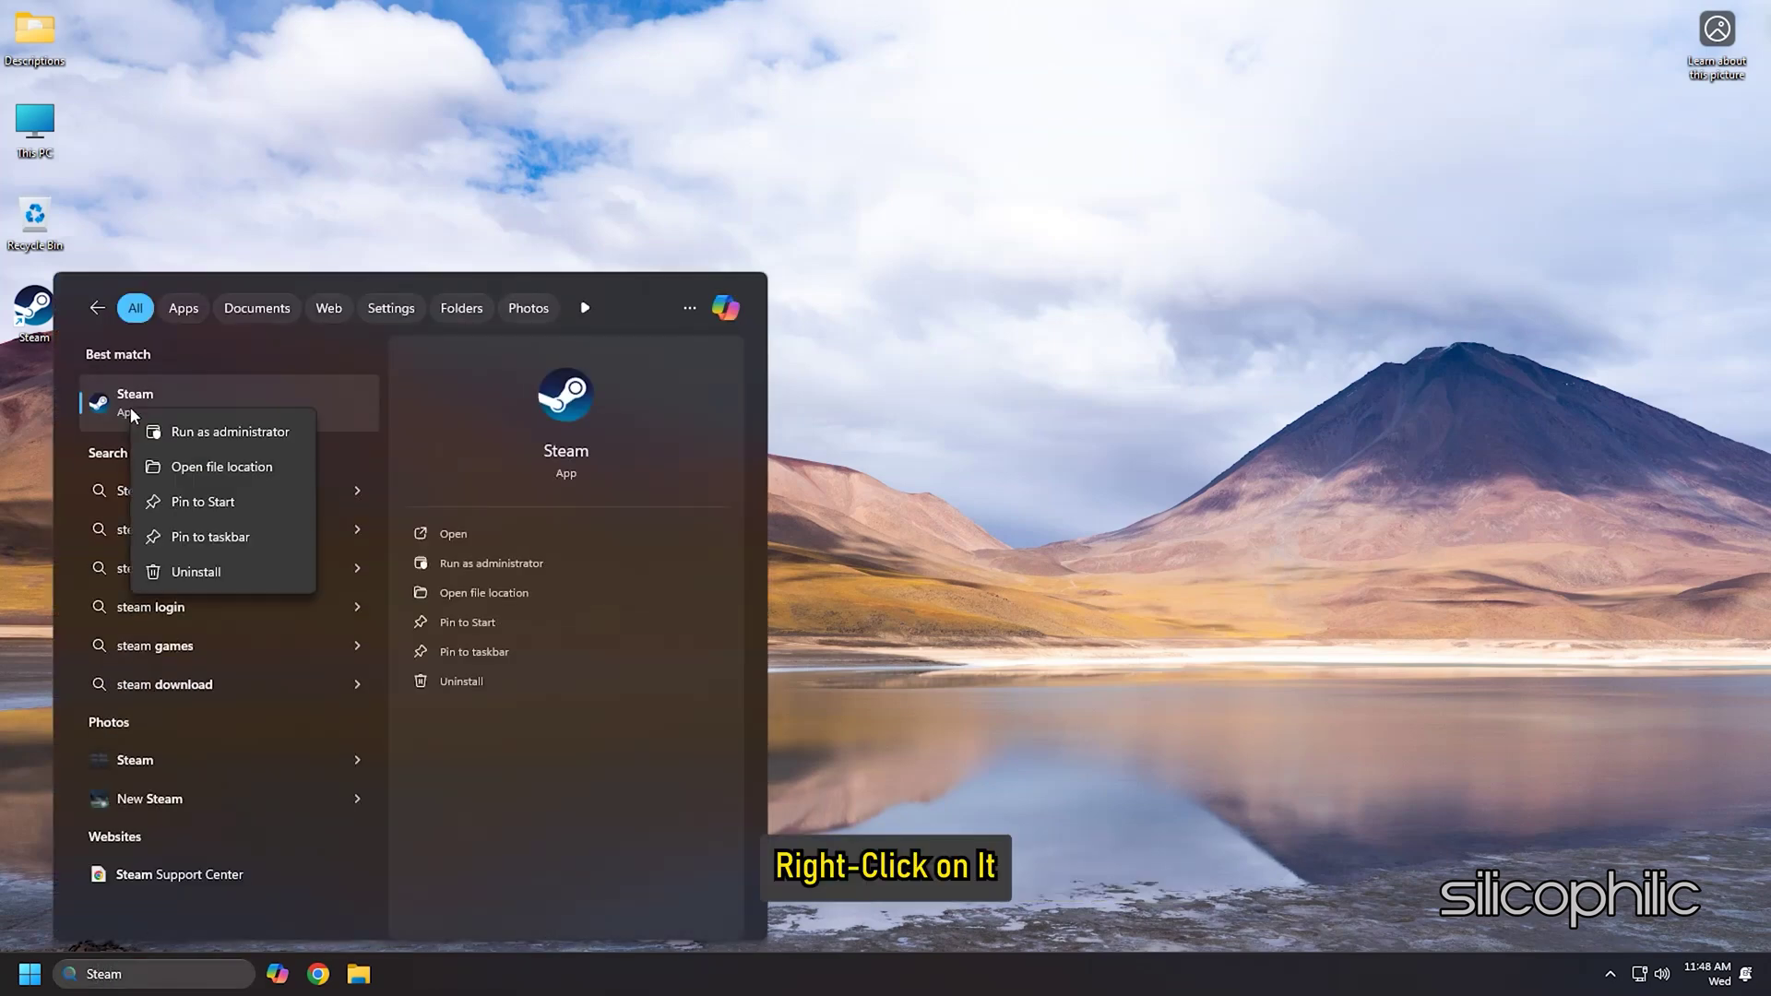
pyautogui.click(212, 467)
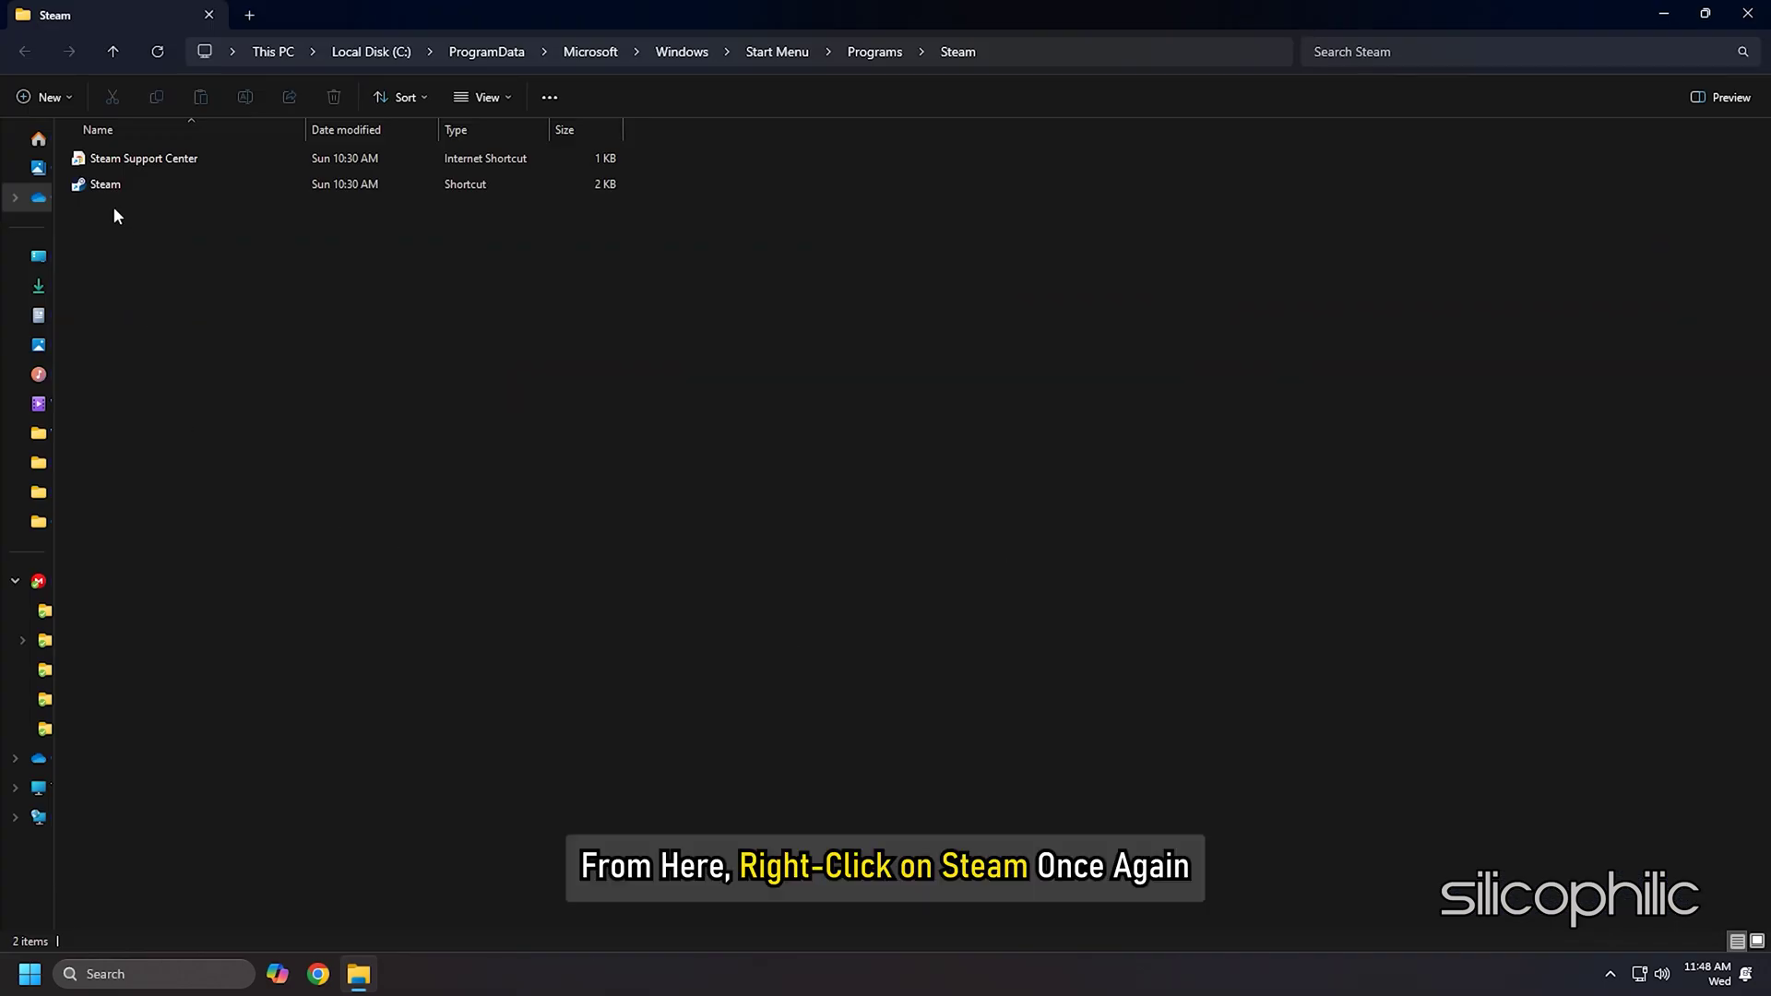
# View the Steam shortcut's Compatibility properties and confirm with OK
pyautogui.rightClick(101, 183)
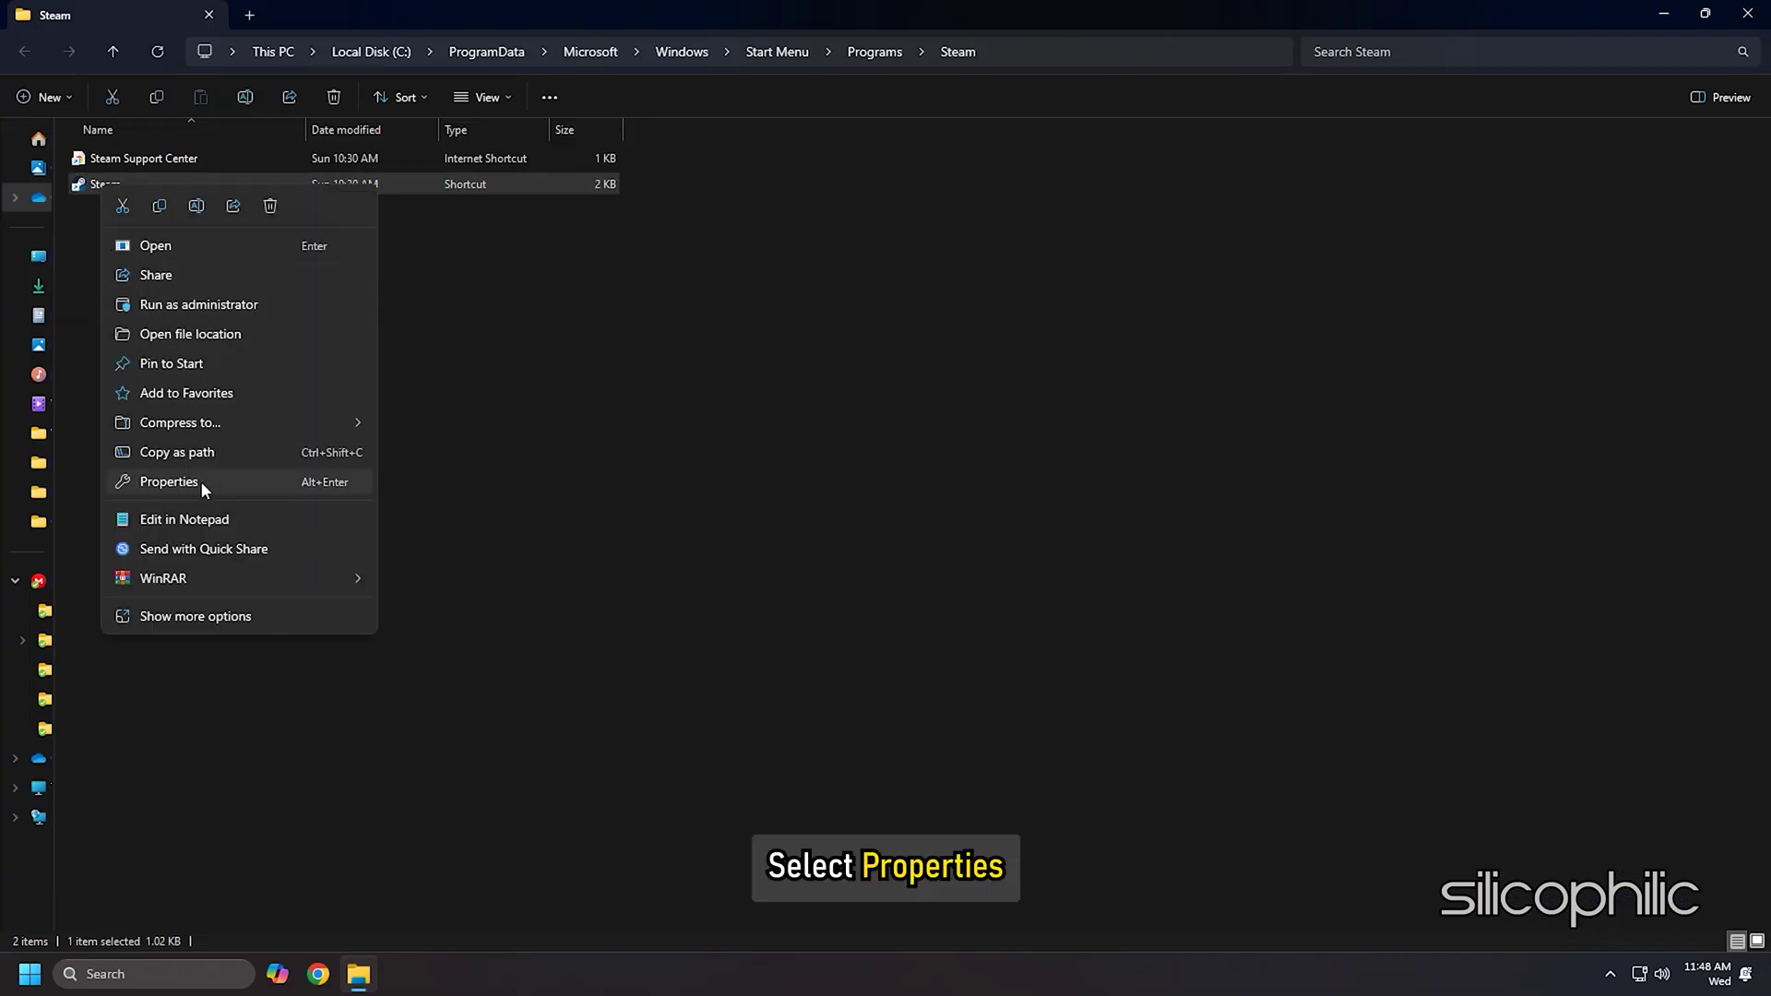
pyautogui.click(201, 479)
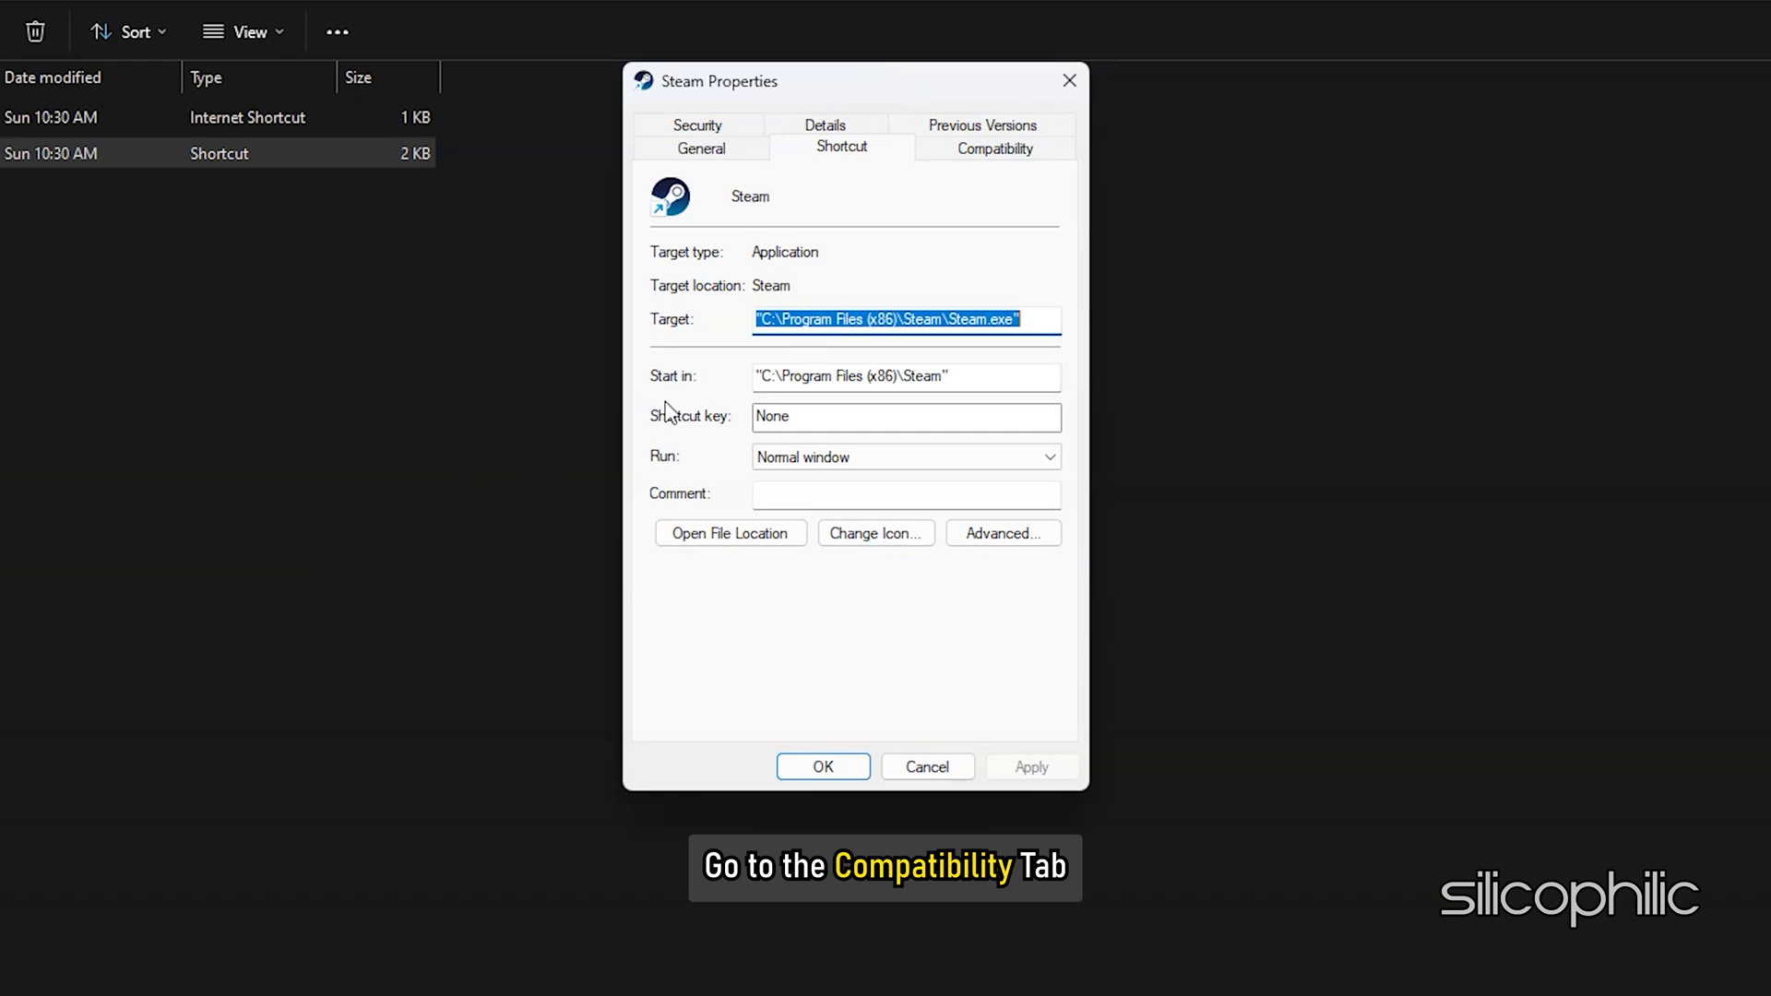
pyautogui.click(1000, 159)
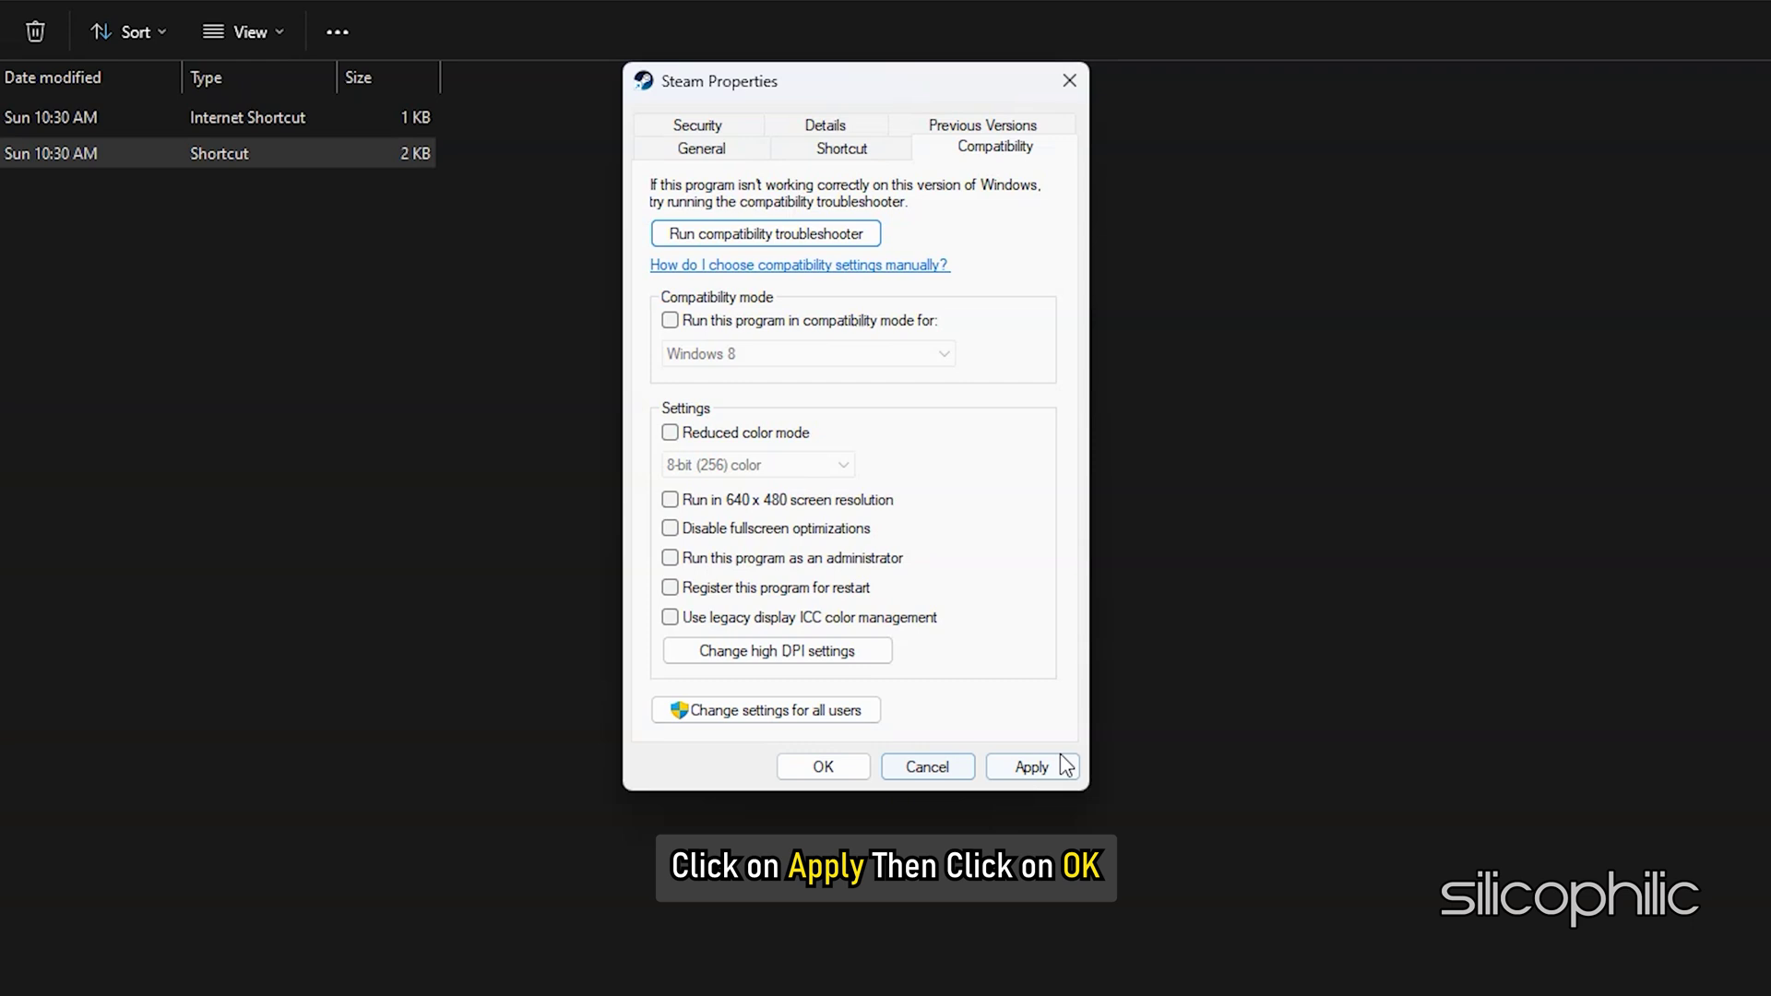
pyautogui.click(812, 770)
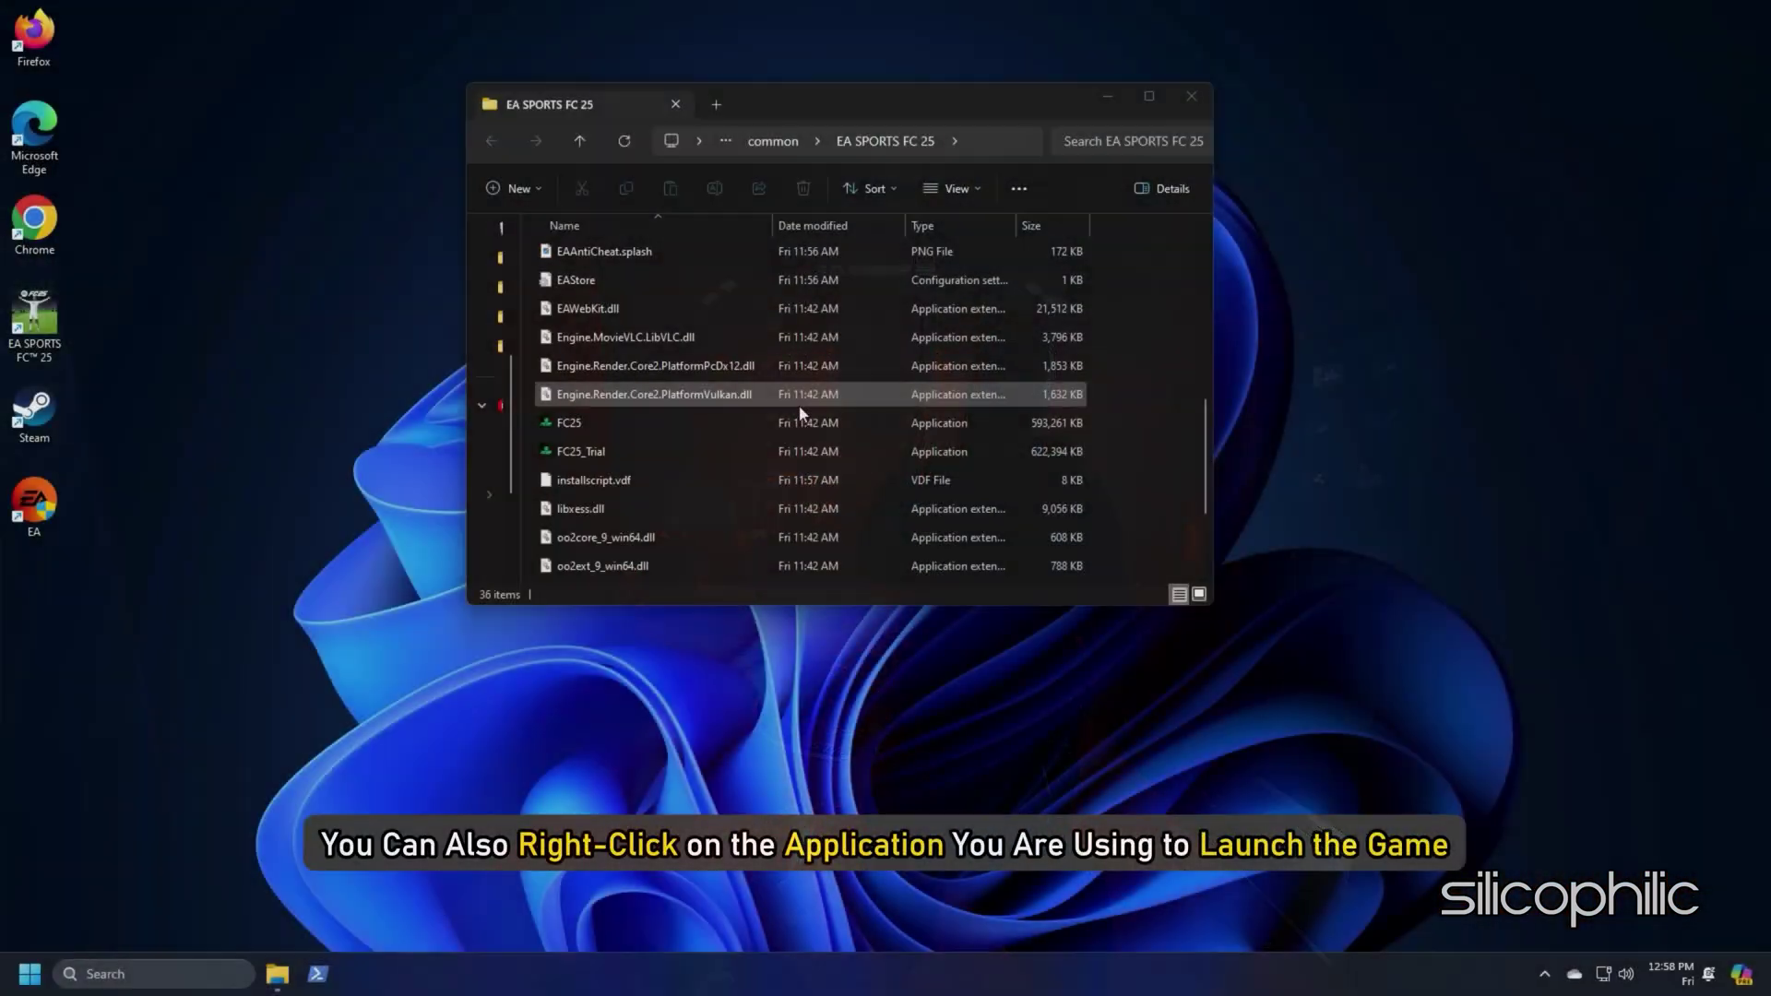
# Tick 'Run this program as an administrator' in FC25's Compatibility properties and save
pyautogui.rightClick(547, 422)
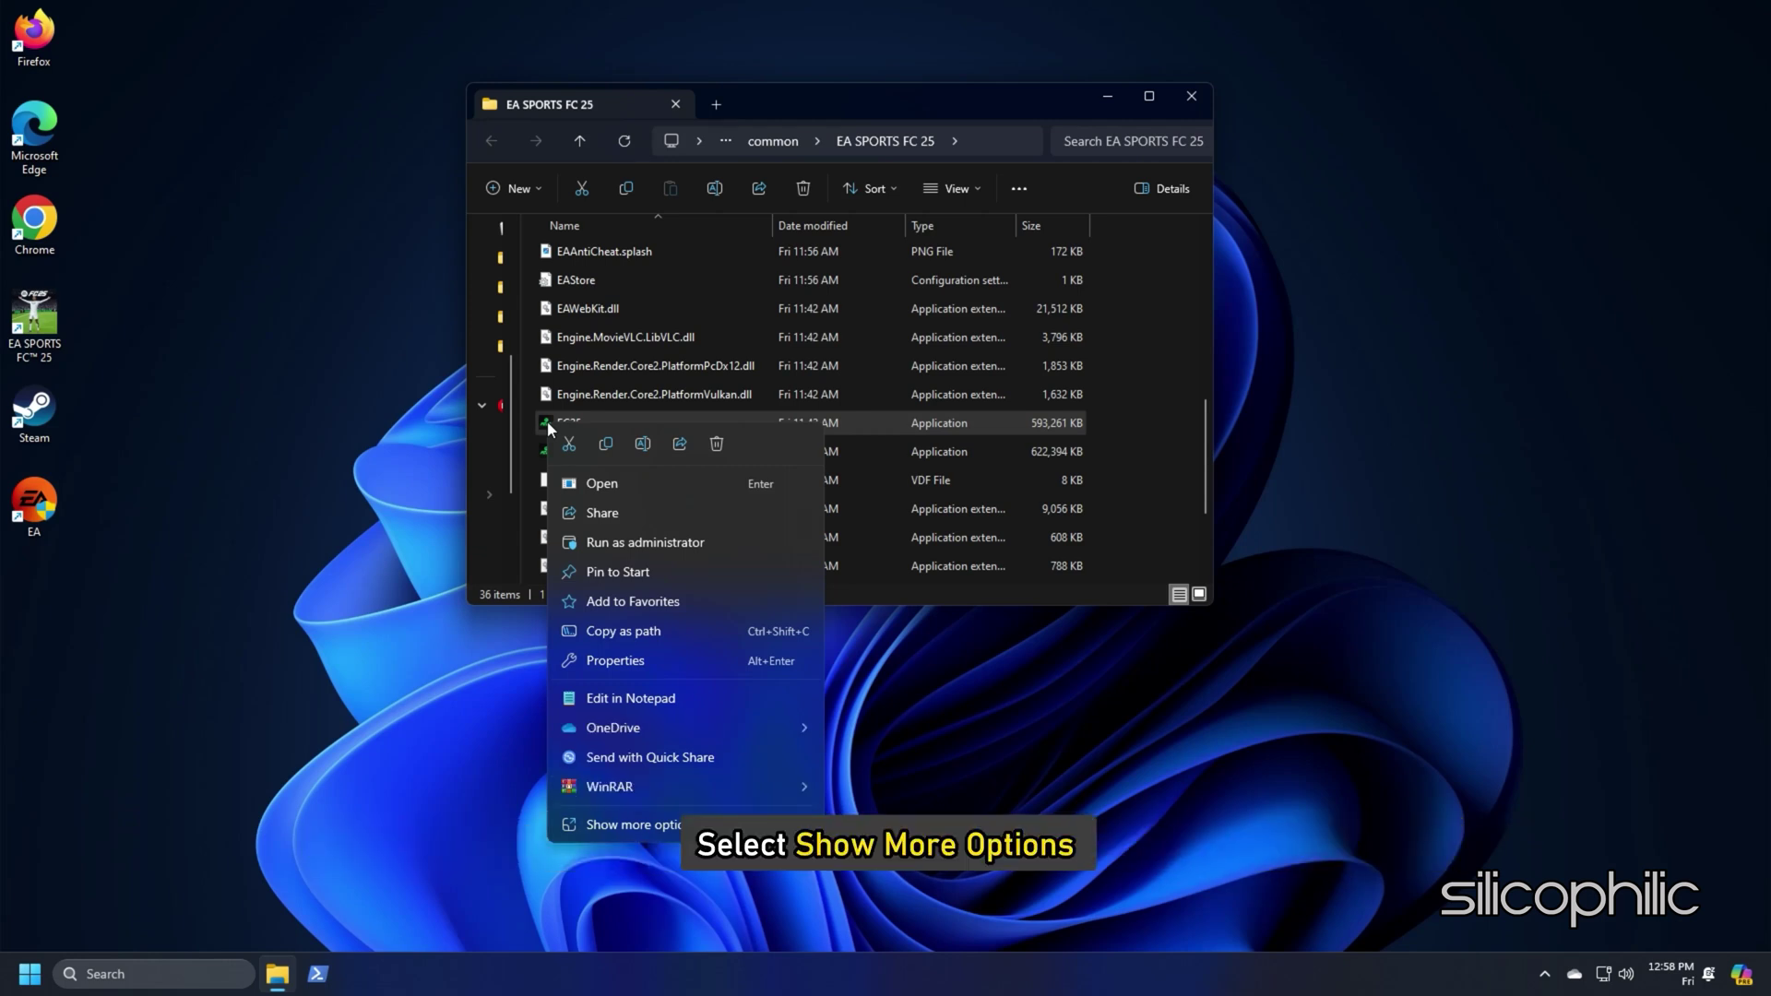
pyautogui.click(627, 824)
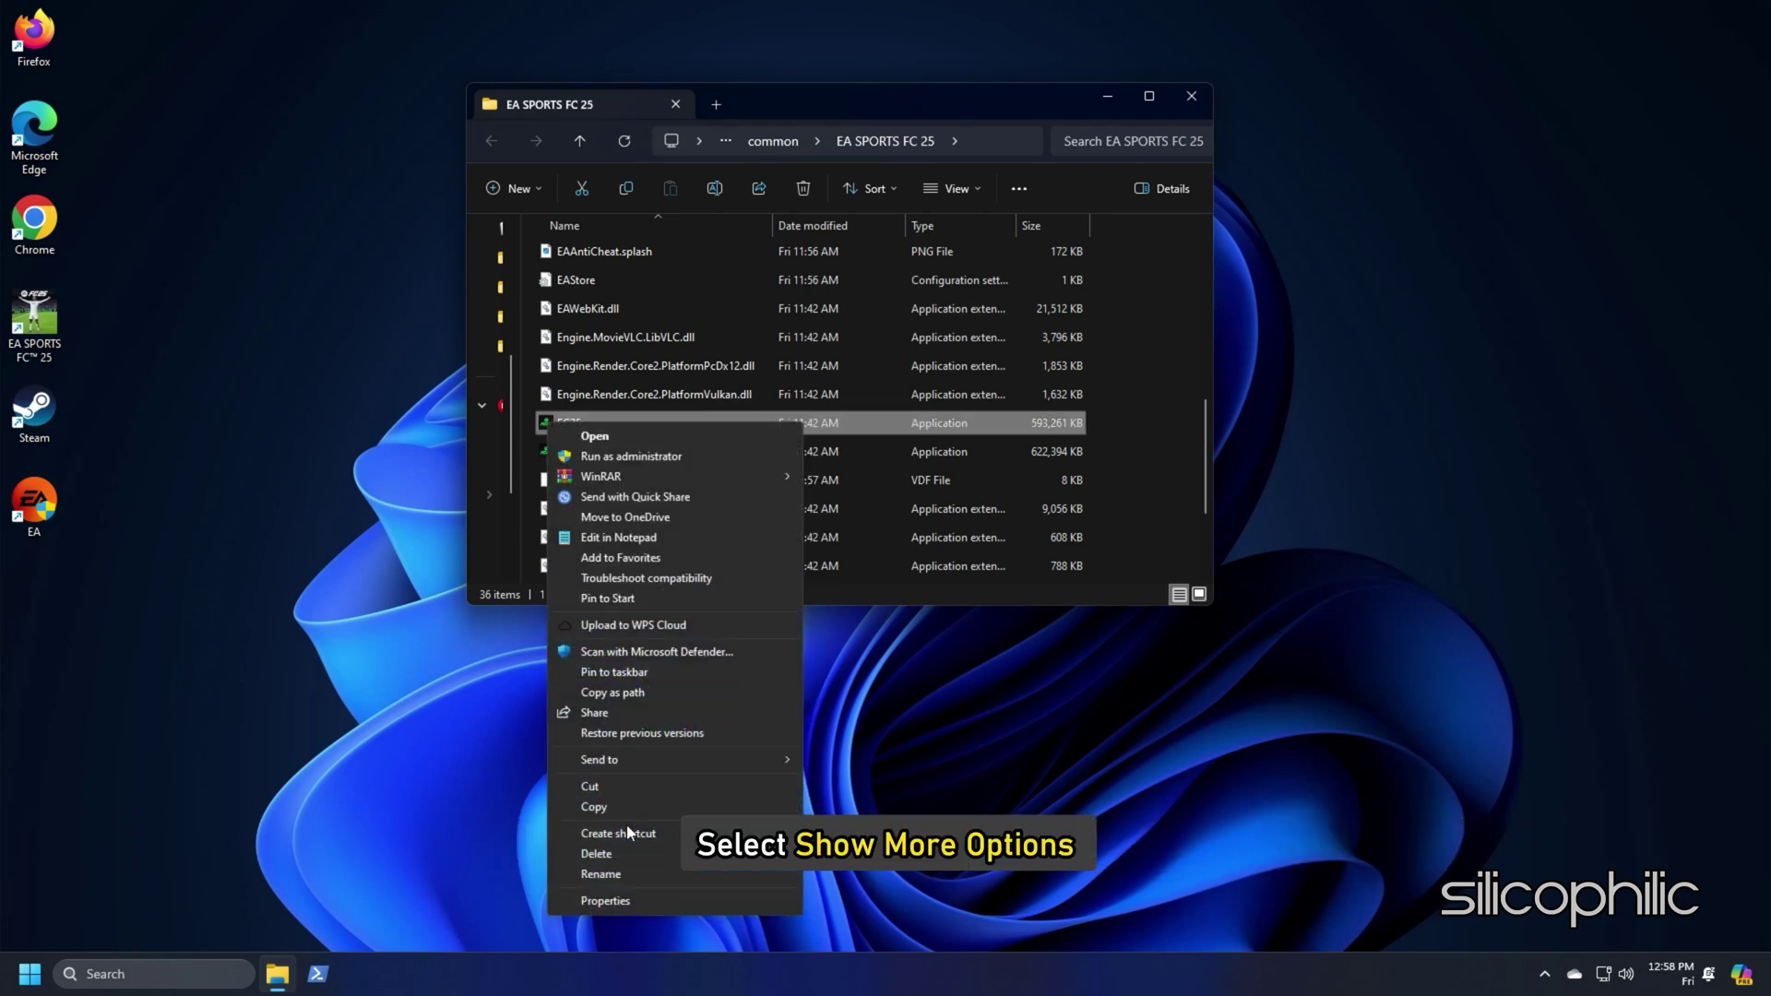
pyautogui.click(606, 901)
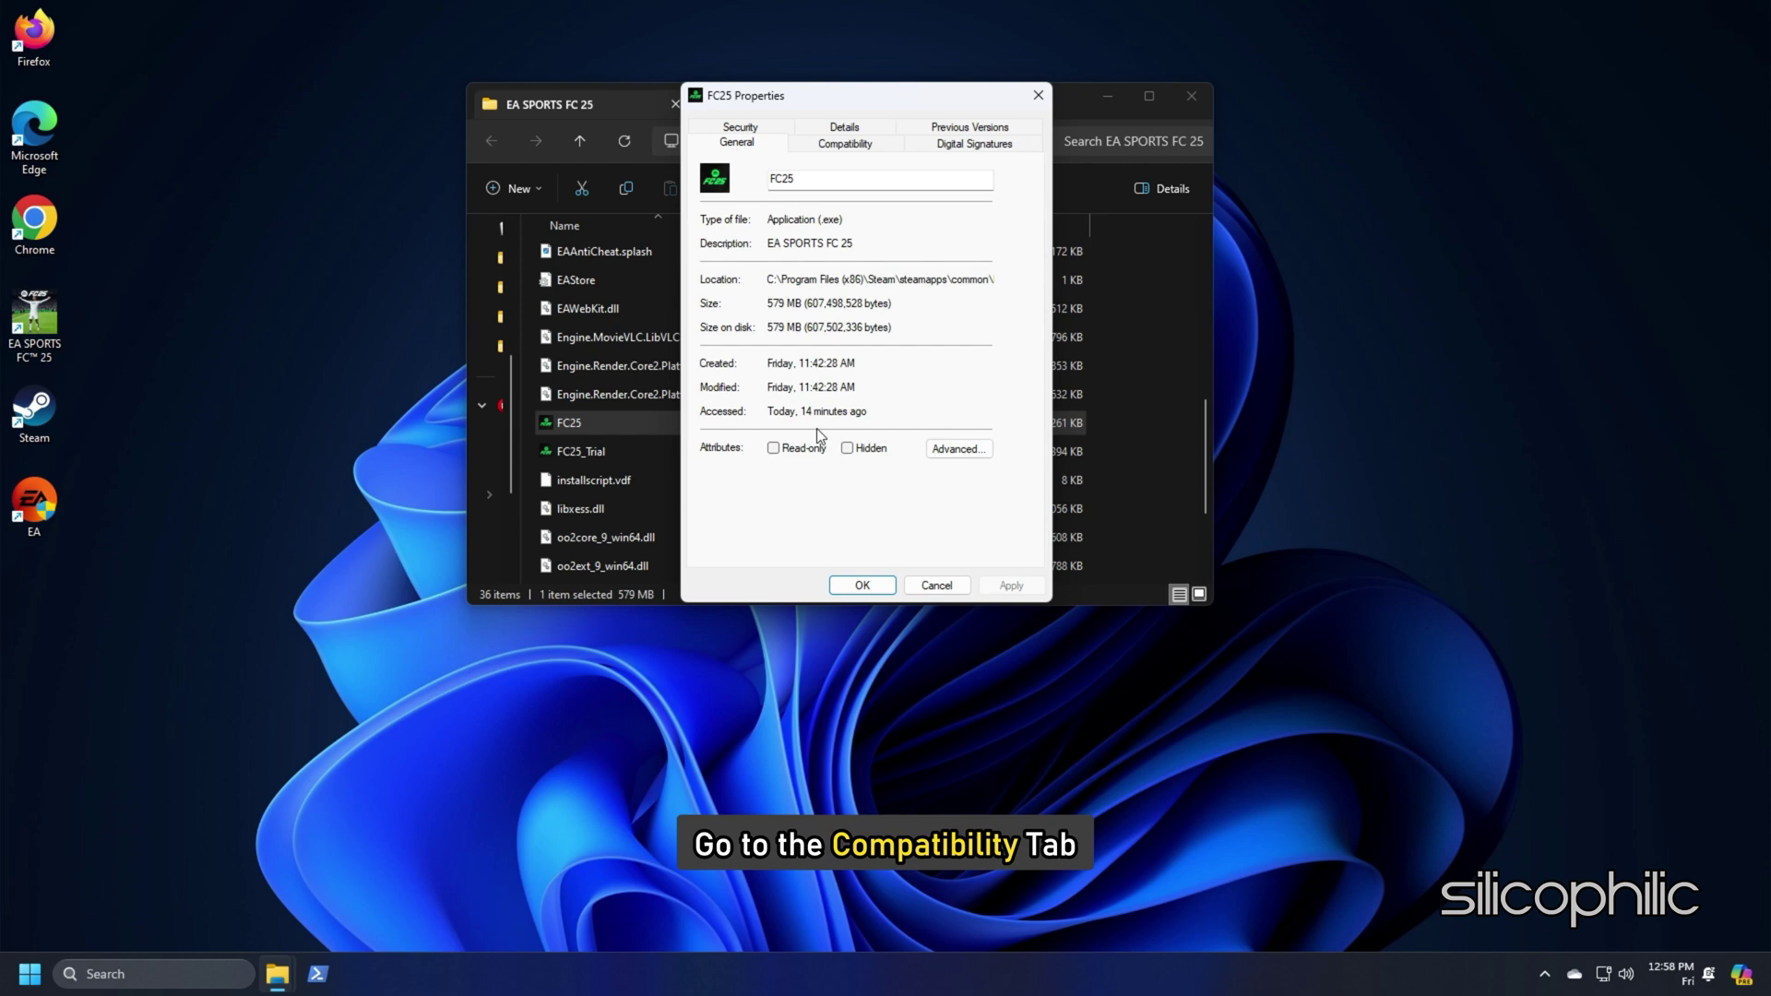
pyautogui.click(865, 146)
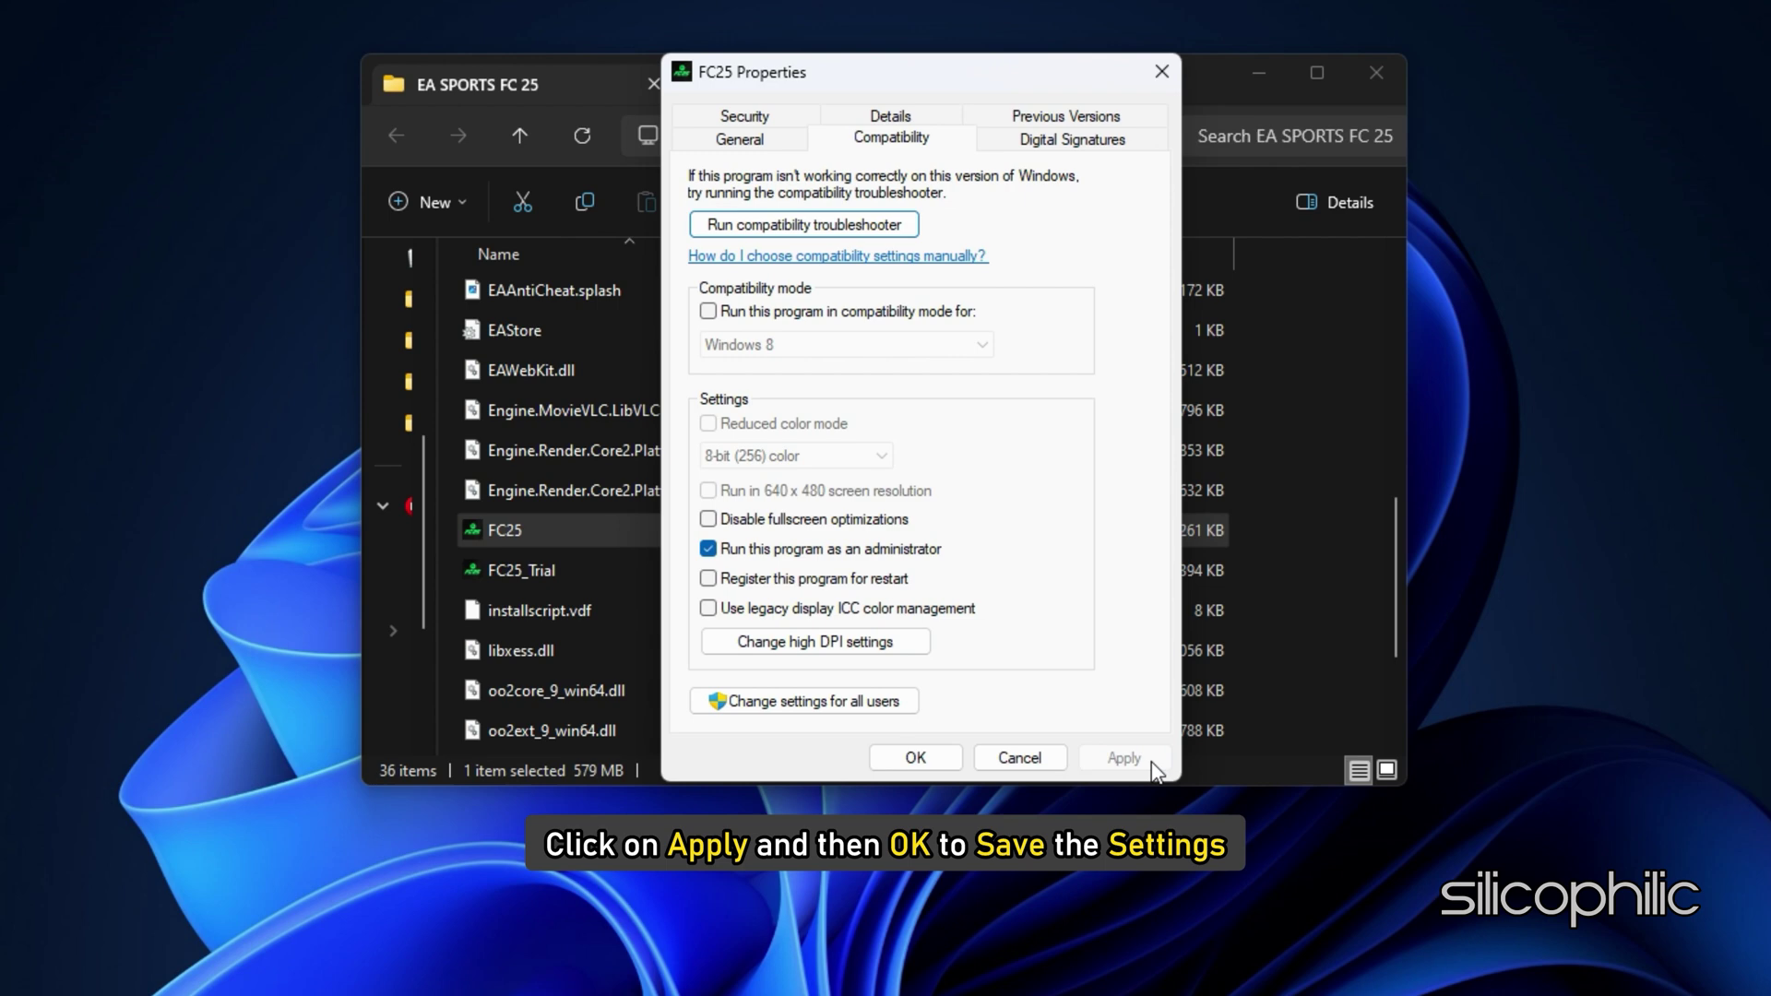
pyautogui.click(941, 762)
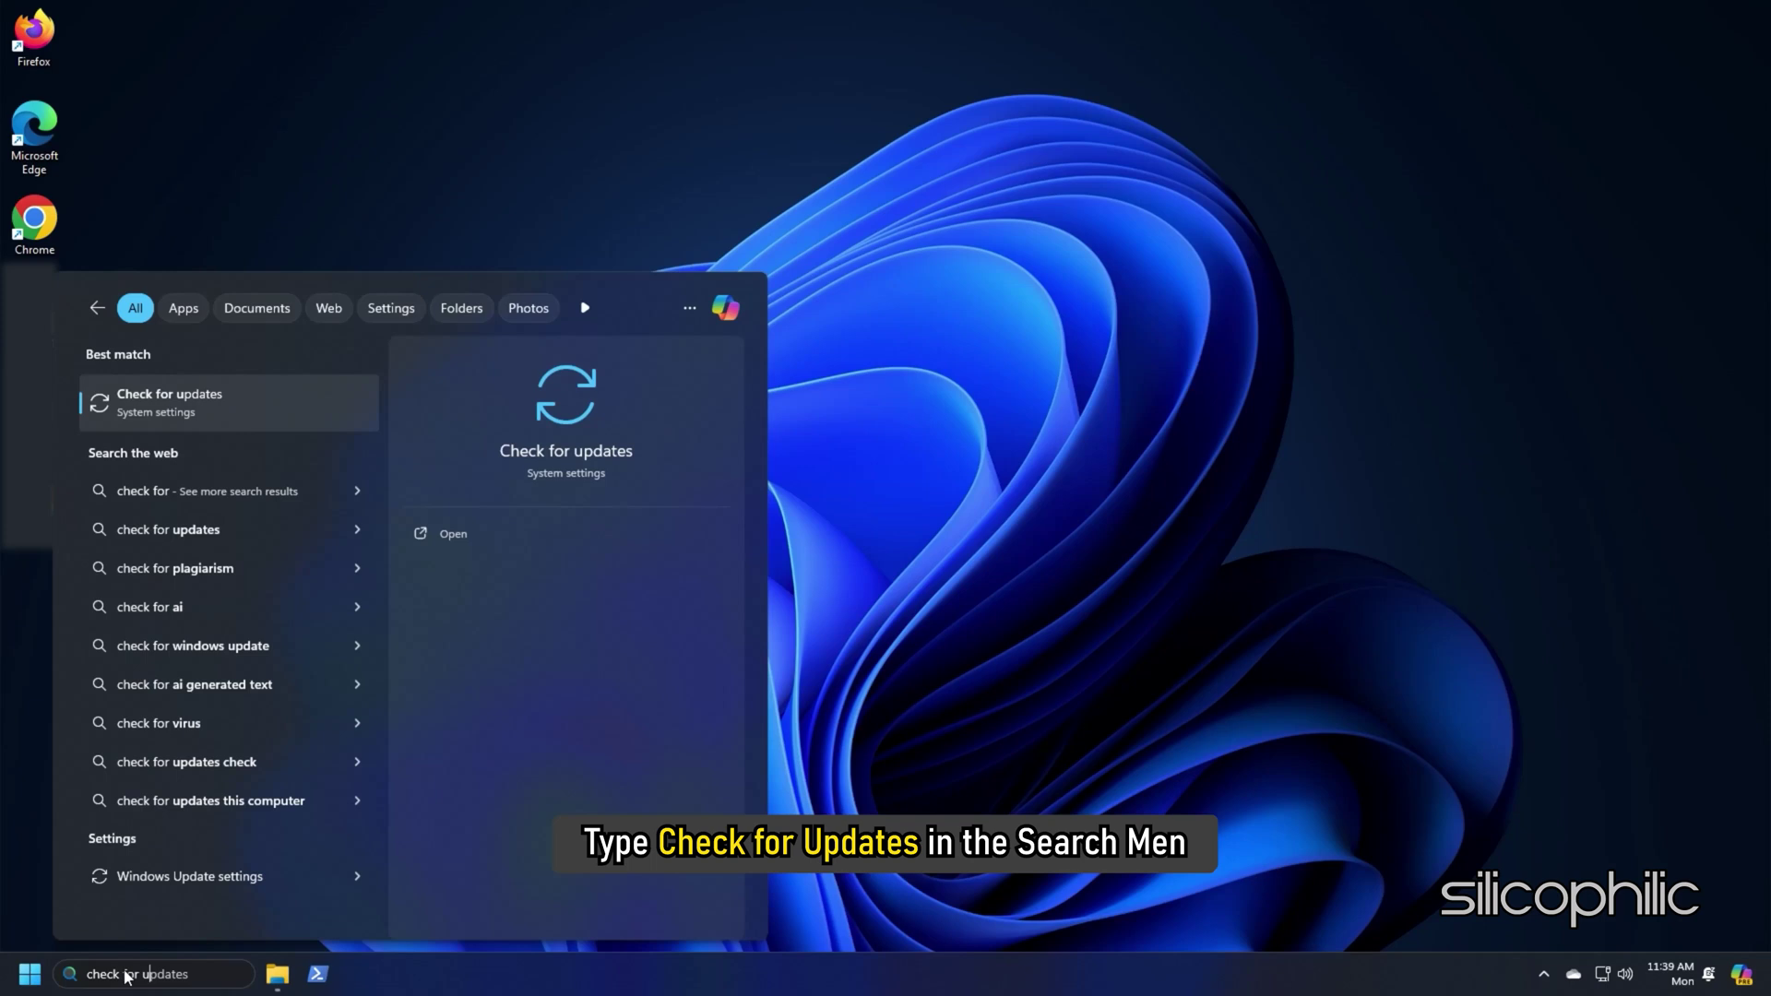
# Open Windows Update from the 'Check for updates' search result and run a new check
pyautogui.click(149, 402)
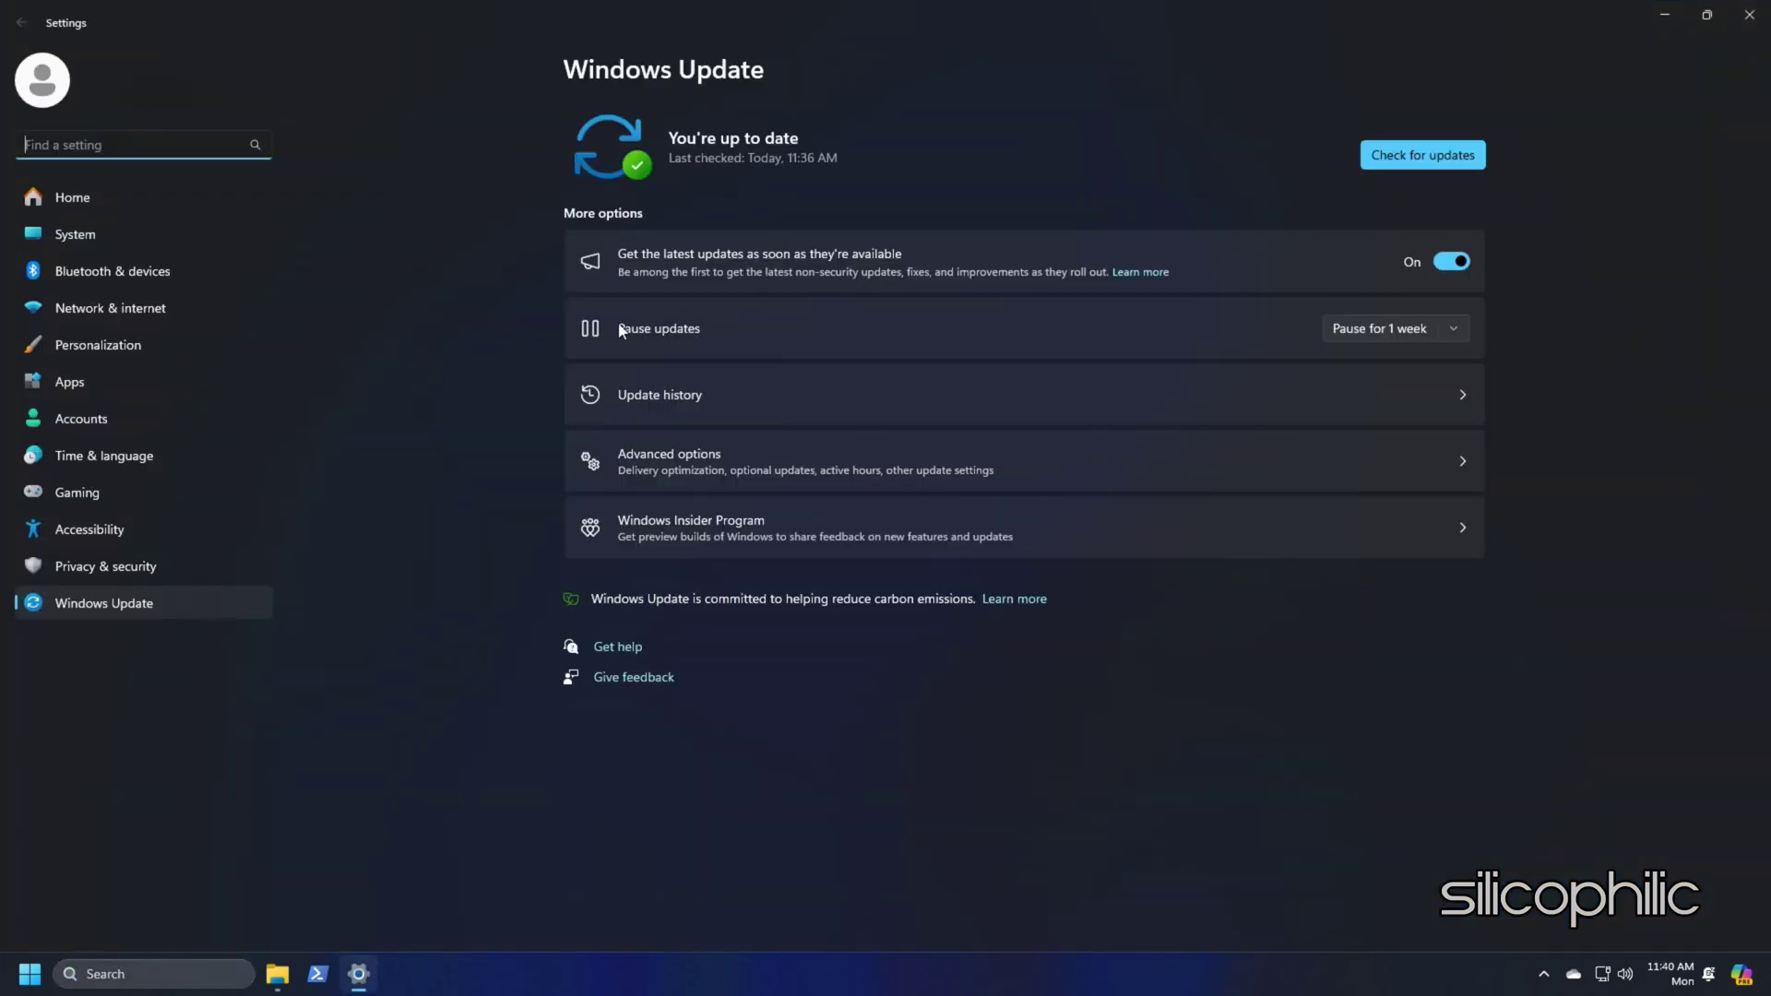
pyautogui.click(1421, 155)
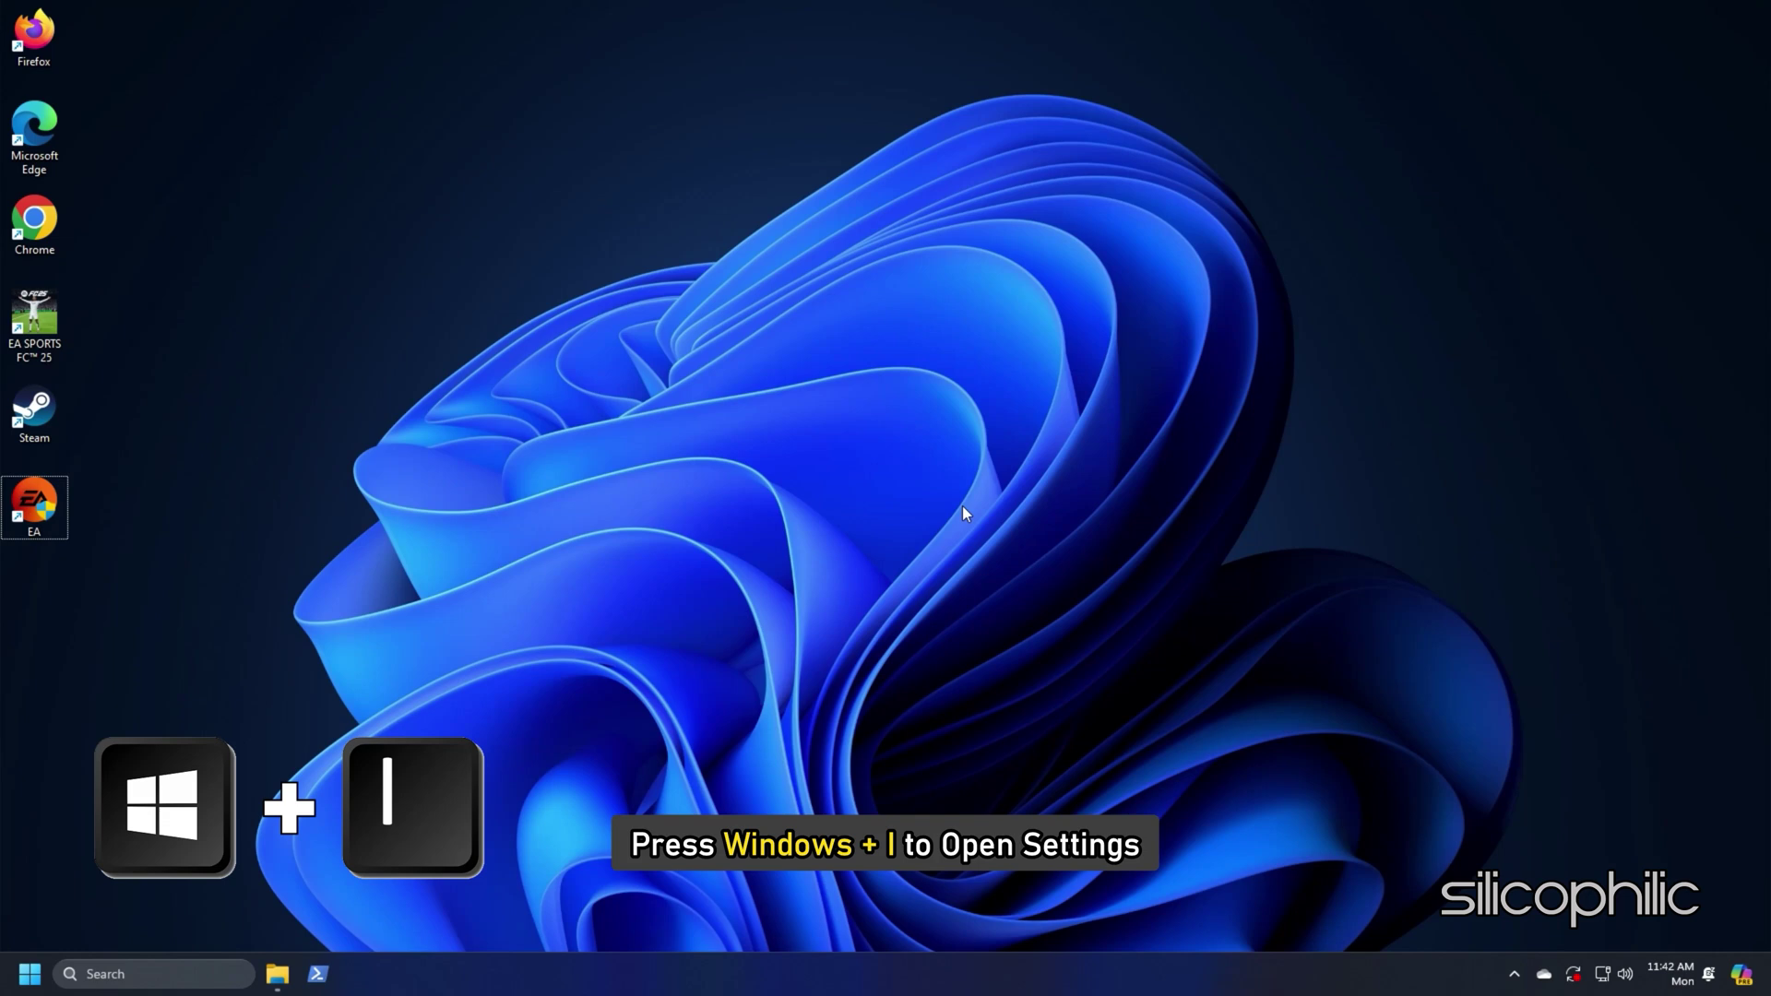
# Open the options menu for EA SPORTS FC™ 25 in Settings > Apps > Installed apps
pyautogui.press('super+i')
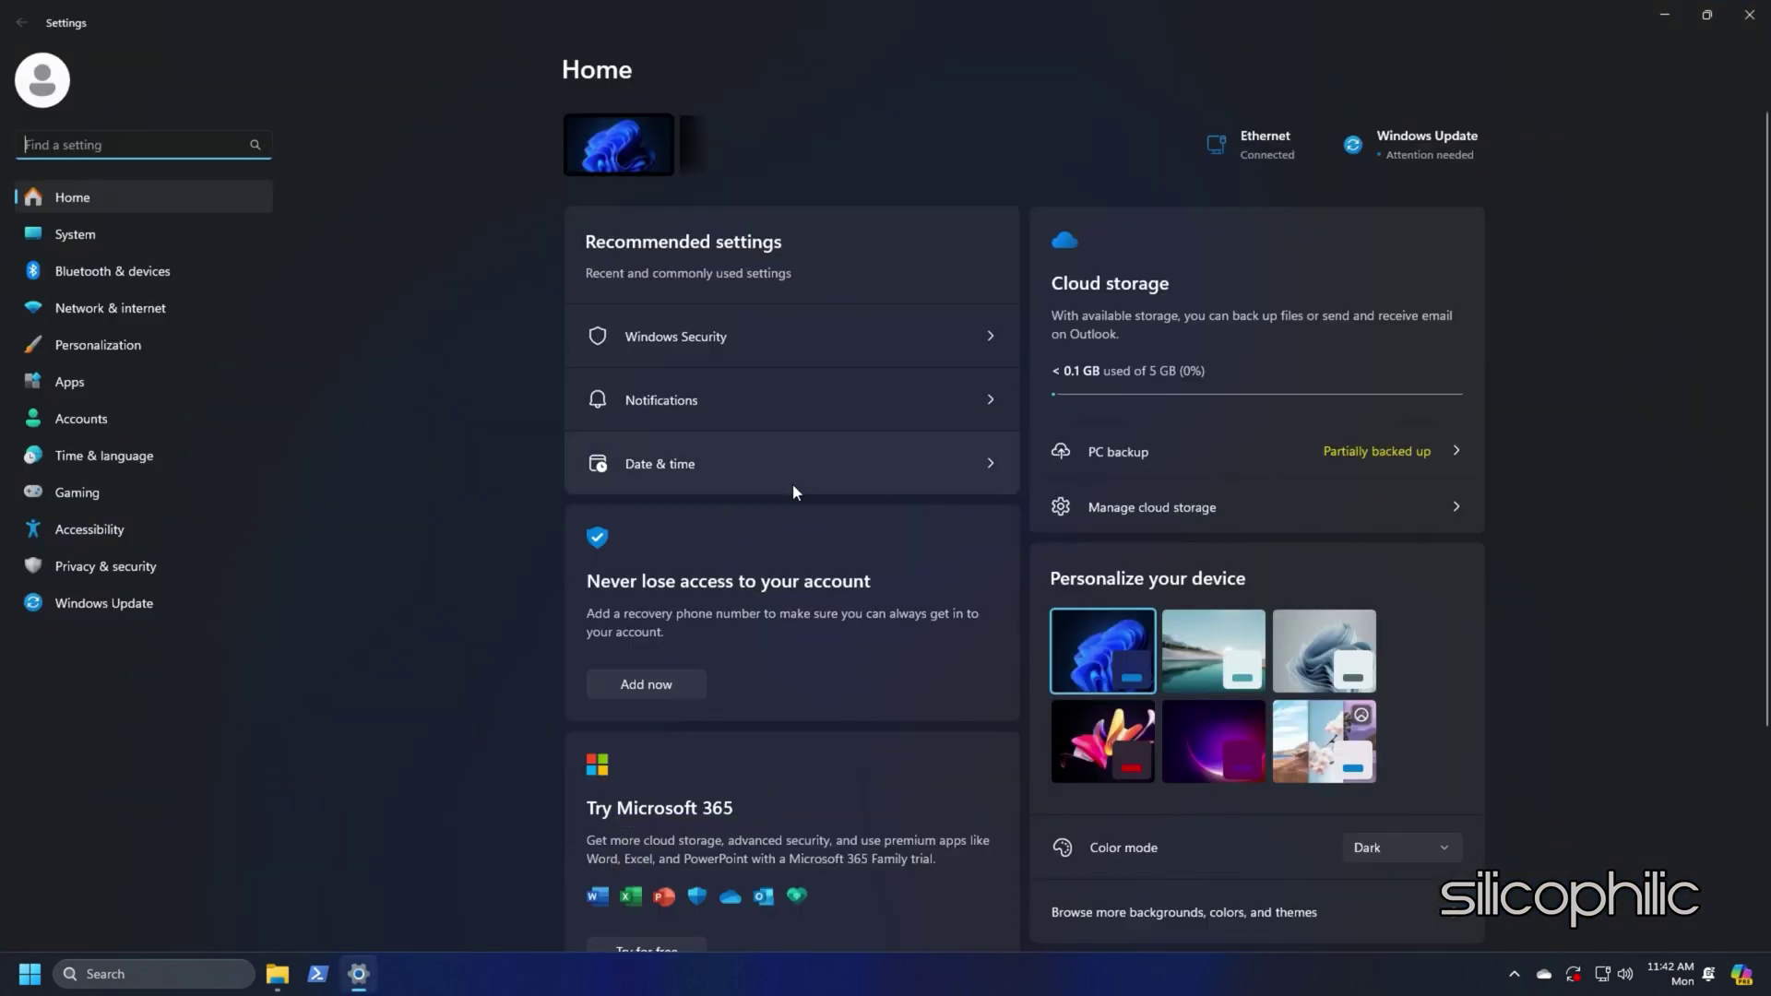
pyautogui.click(82, 380)
pyautogui.click(688, 140)
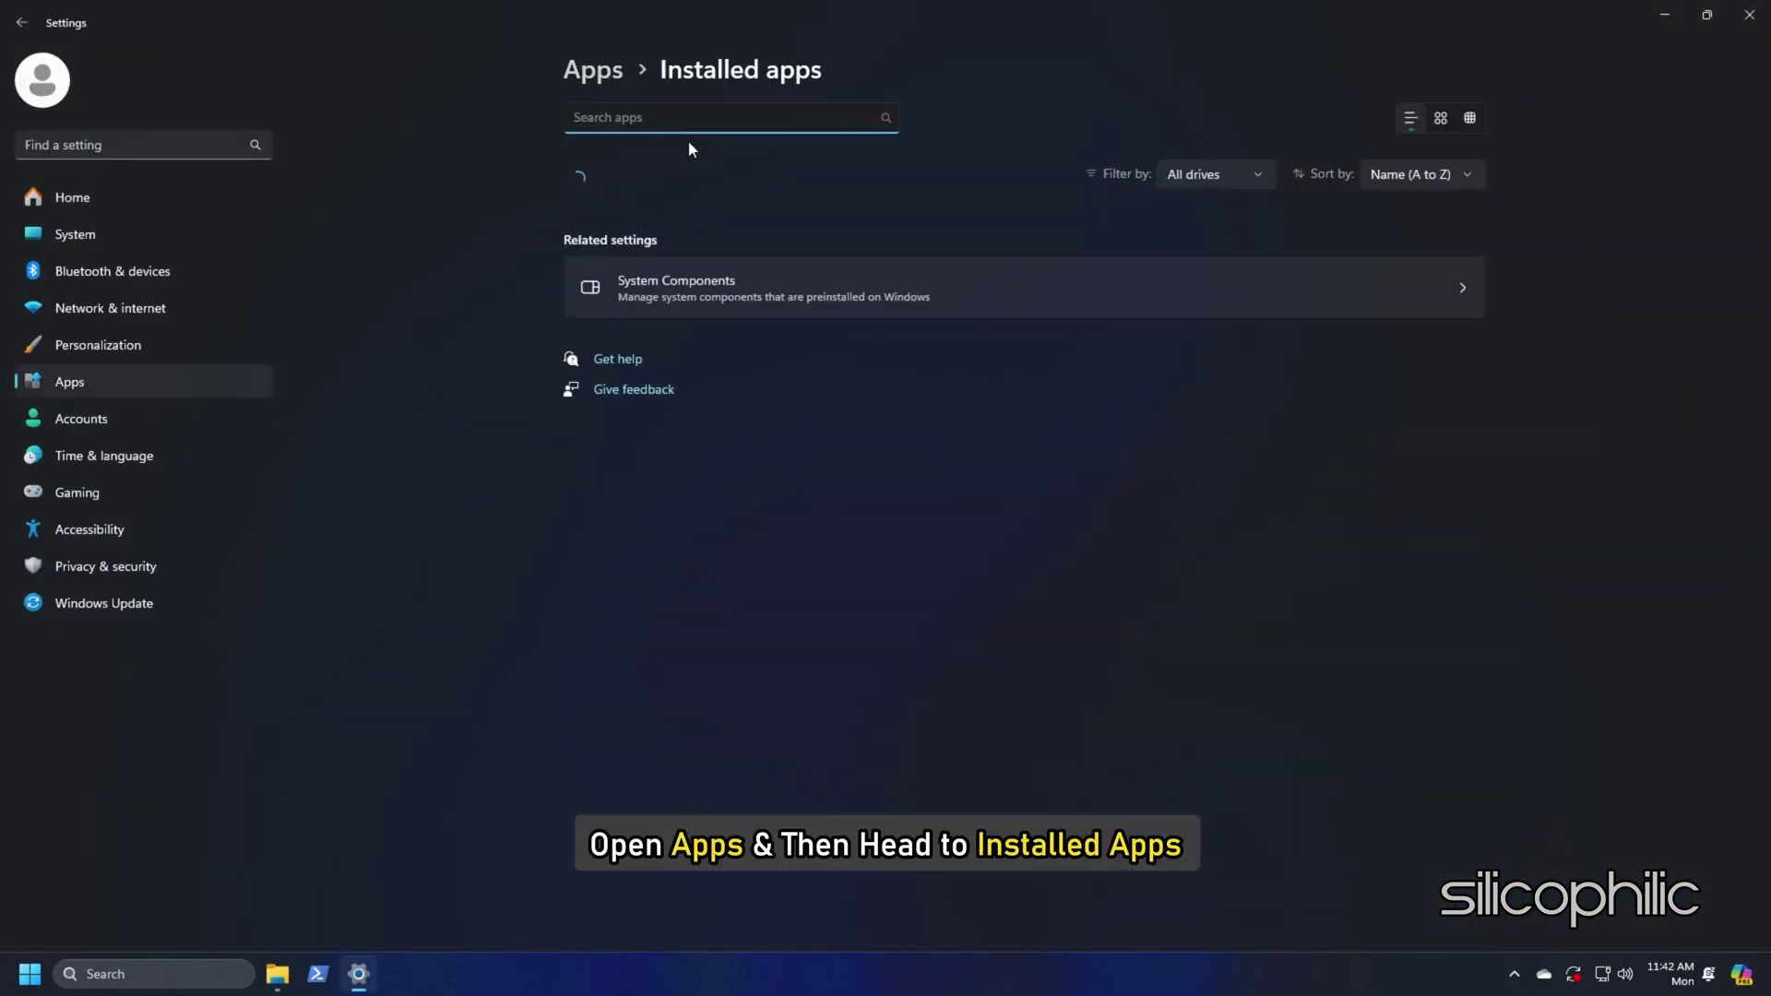
pyautogui.scroll(-8, 1072, 471)
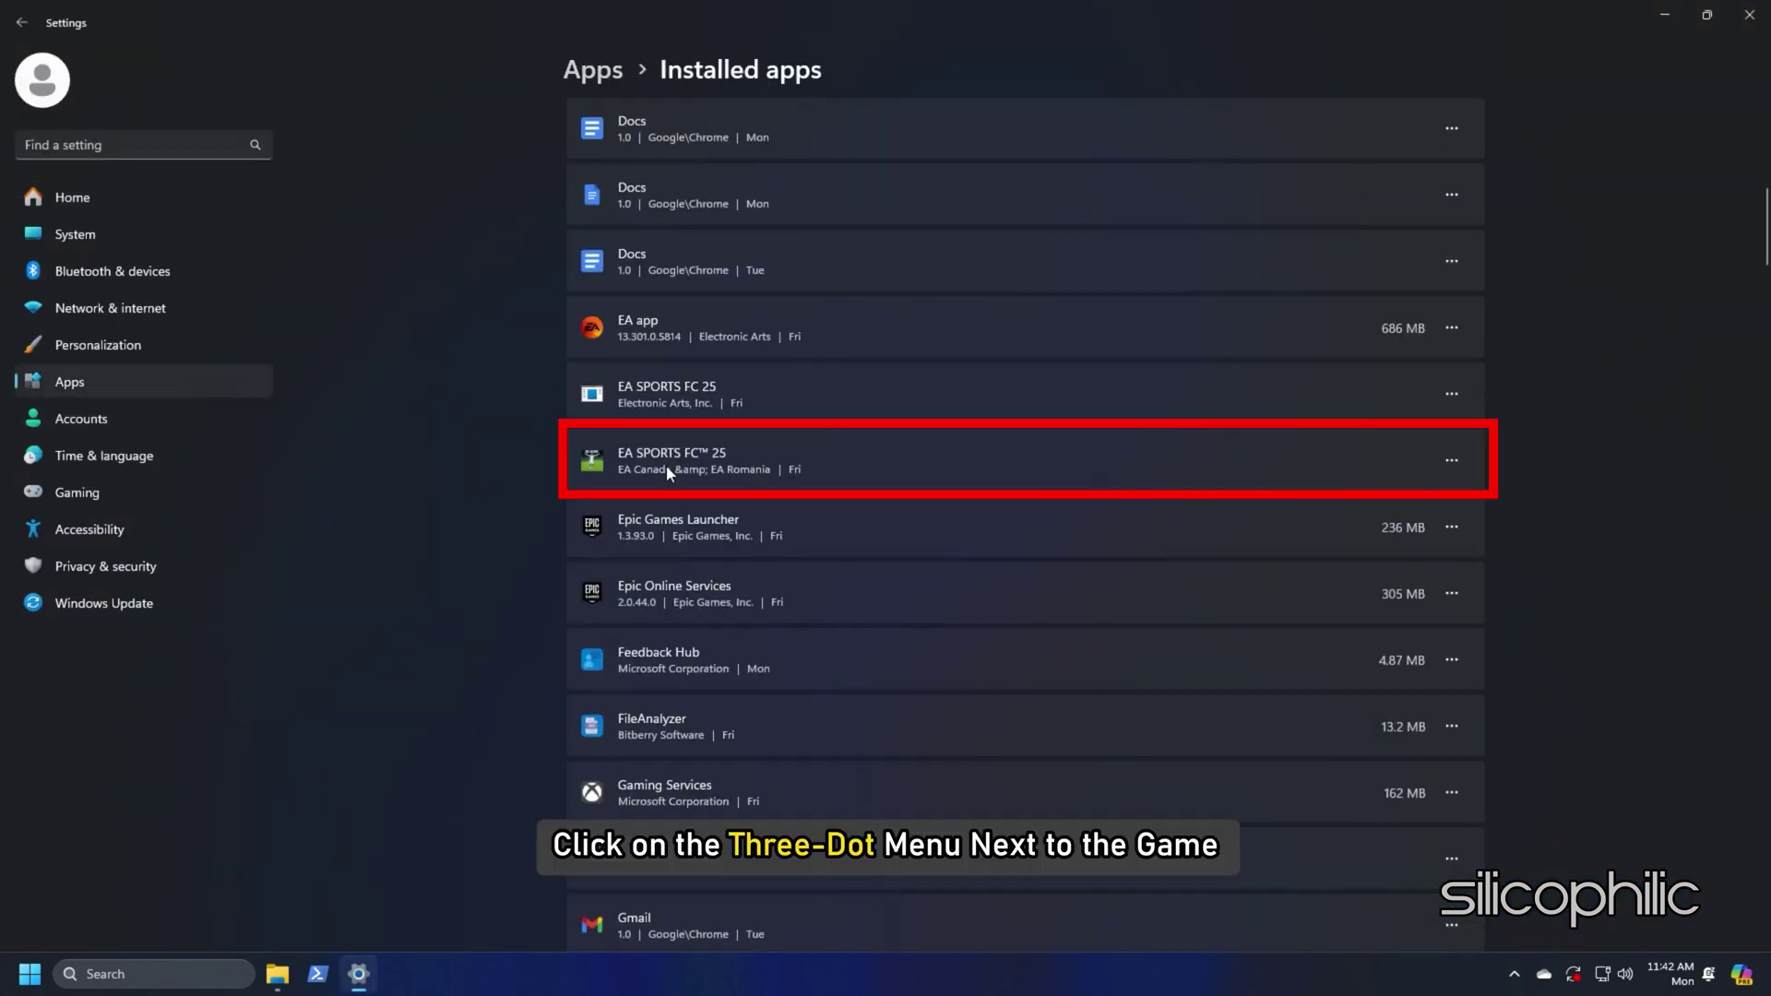
pyautogui.click(1453, 461)
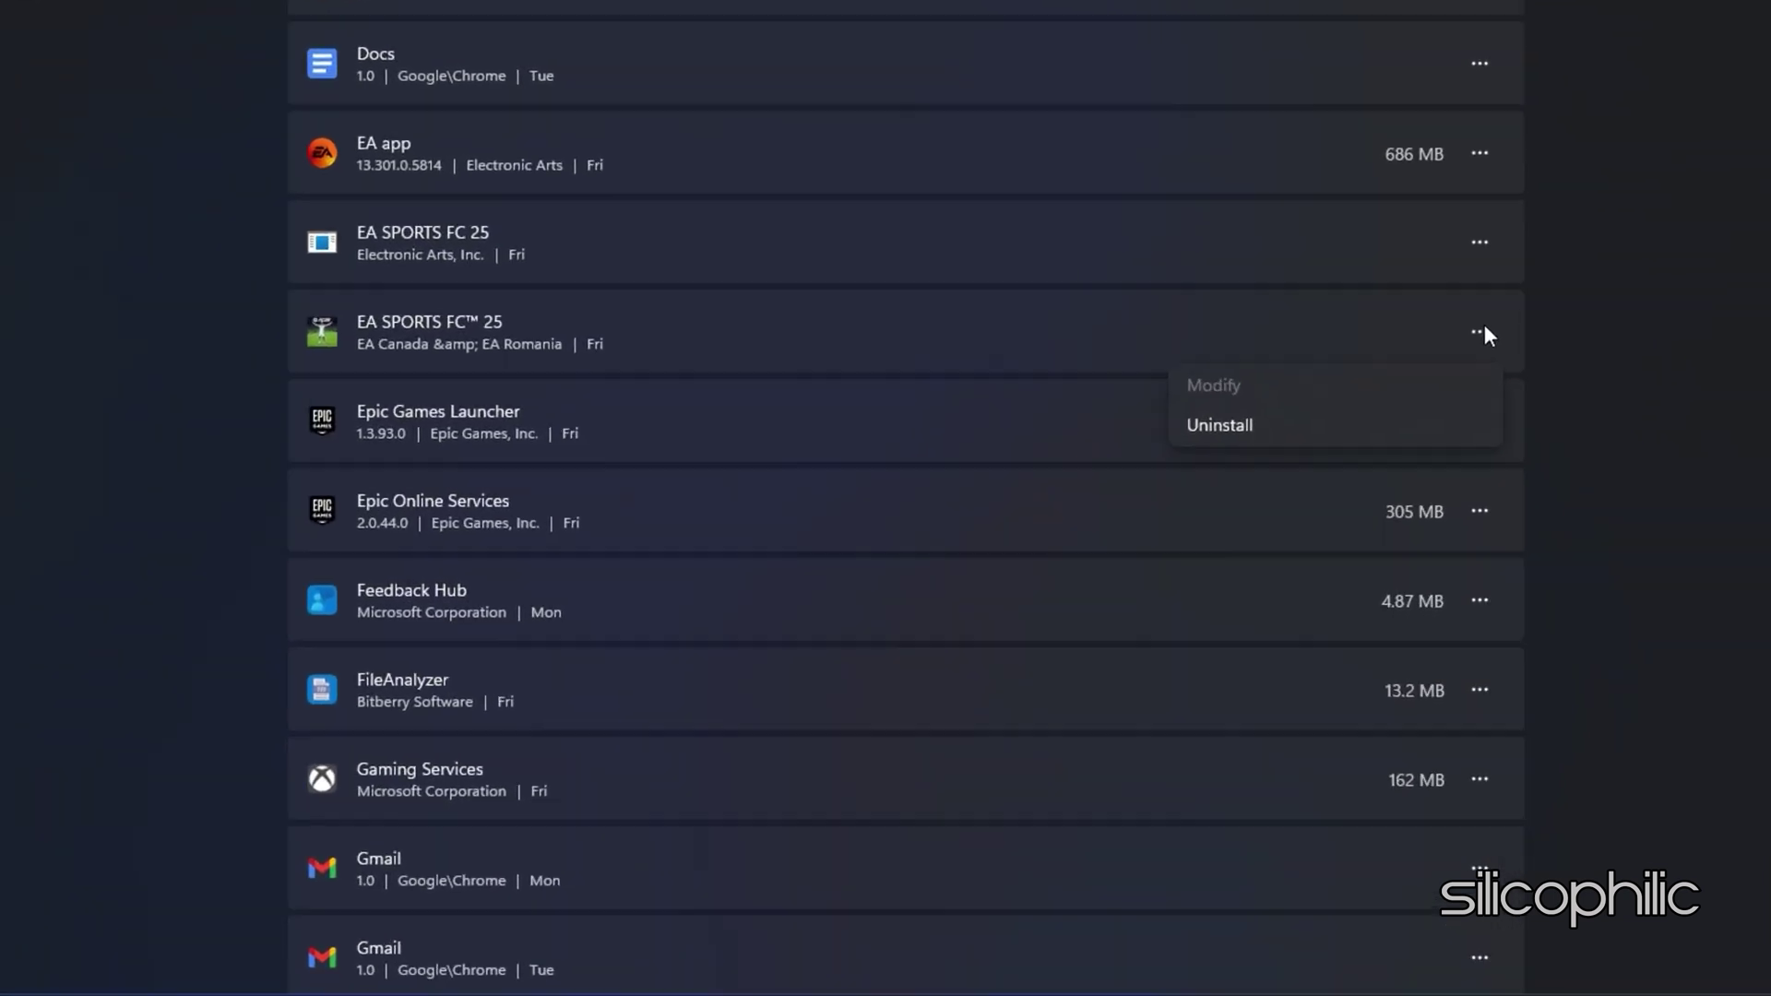